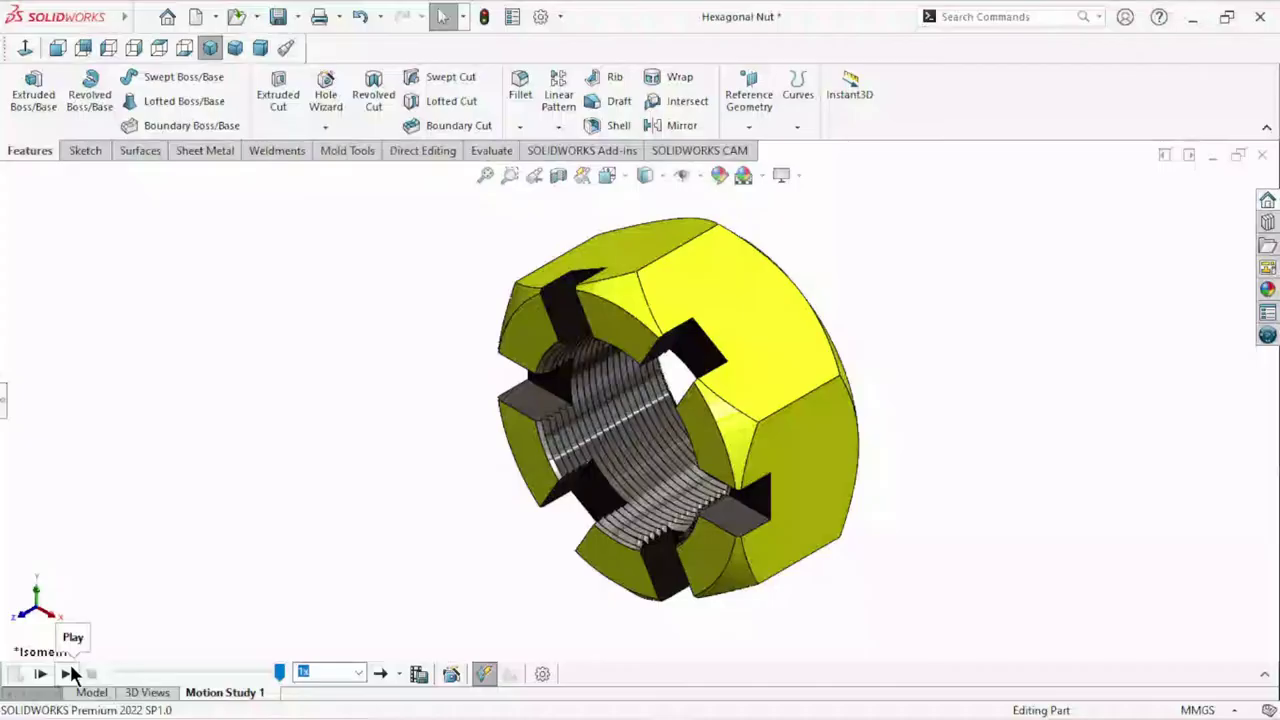
Play the rotation animation of the finished castle nut in the motion study.
left_click(75, 672)
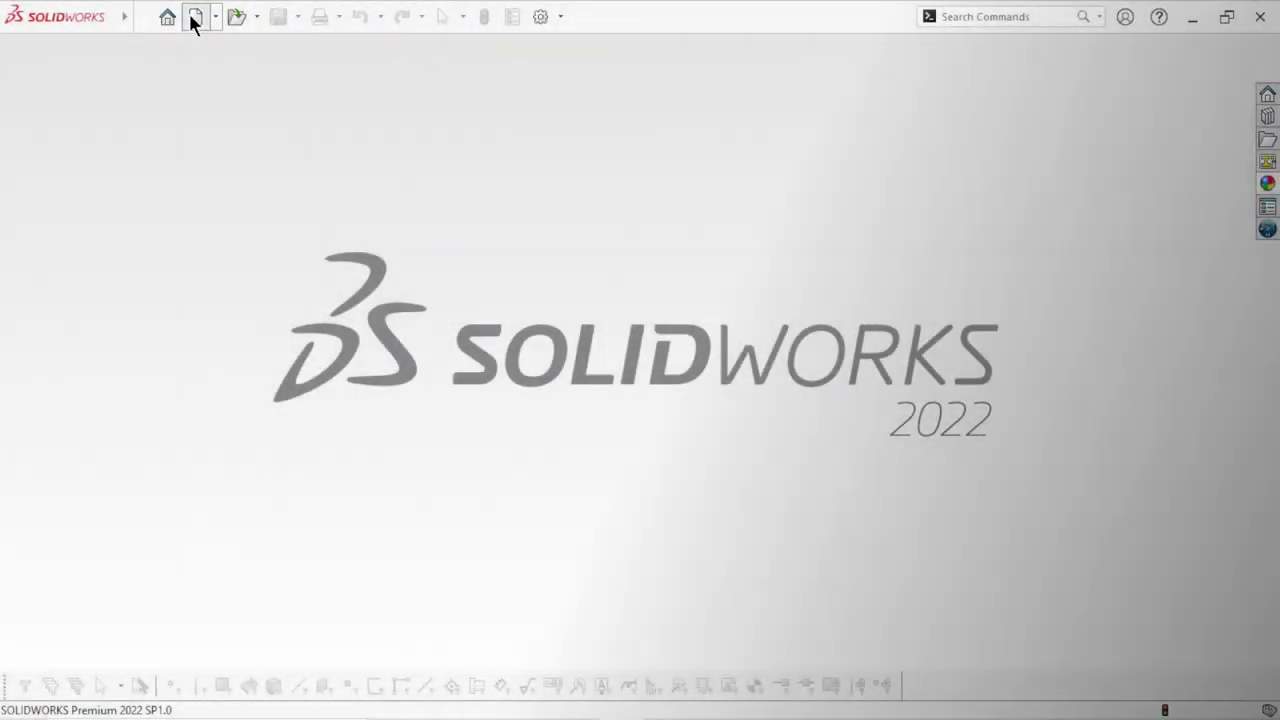
Create a new part document and apply the Plain White background scene.
left_click(193, 17)
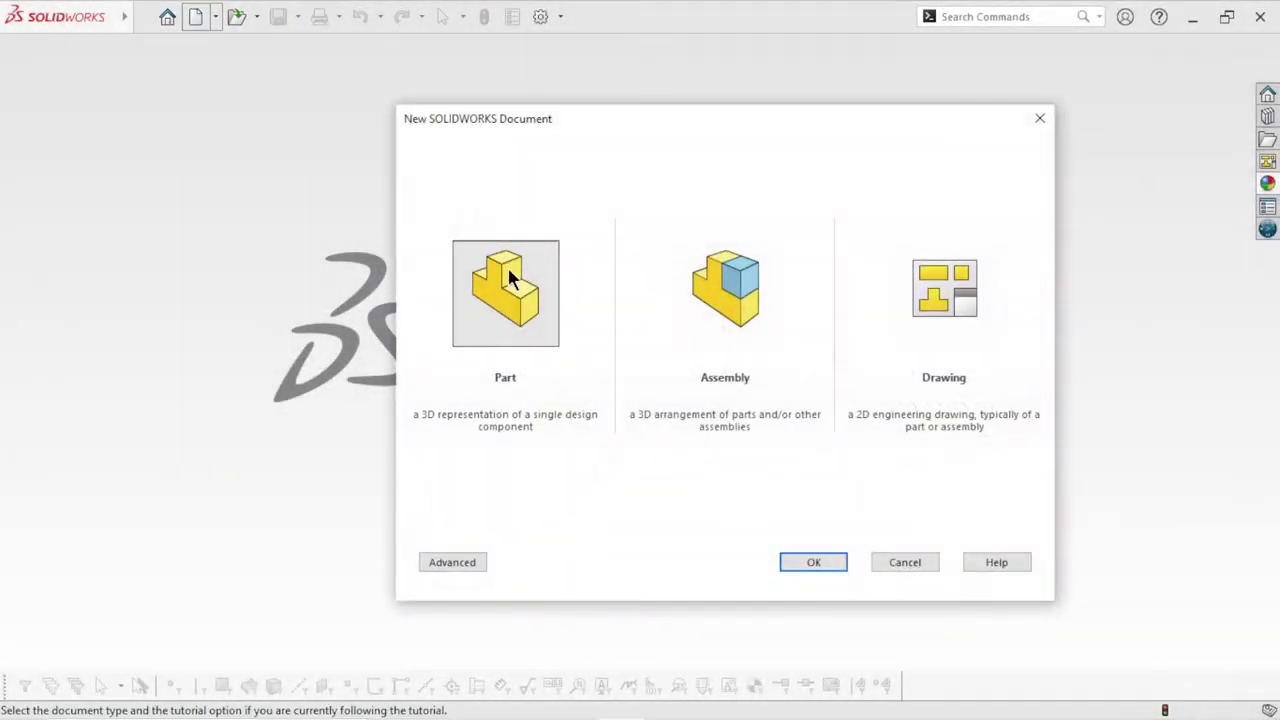
left_click(799, 564)
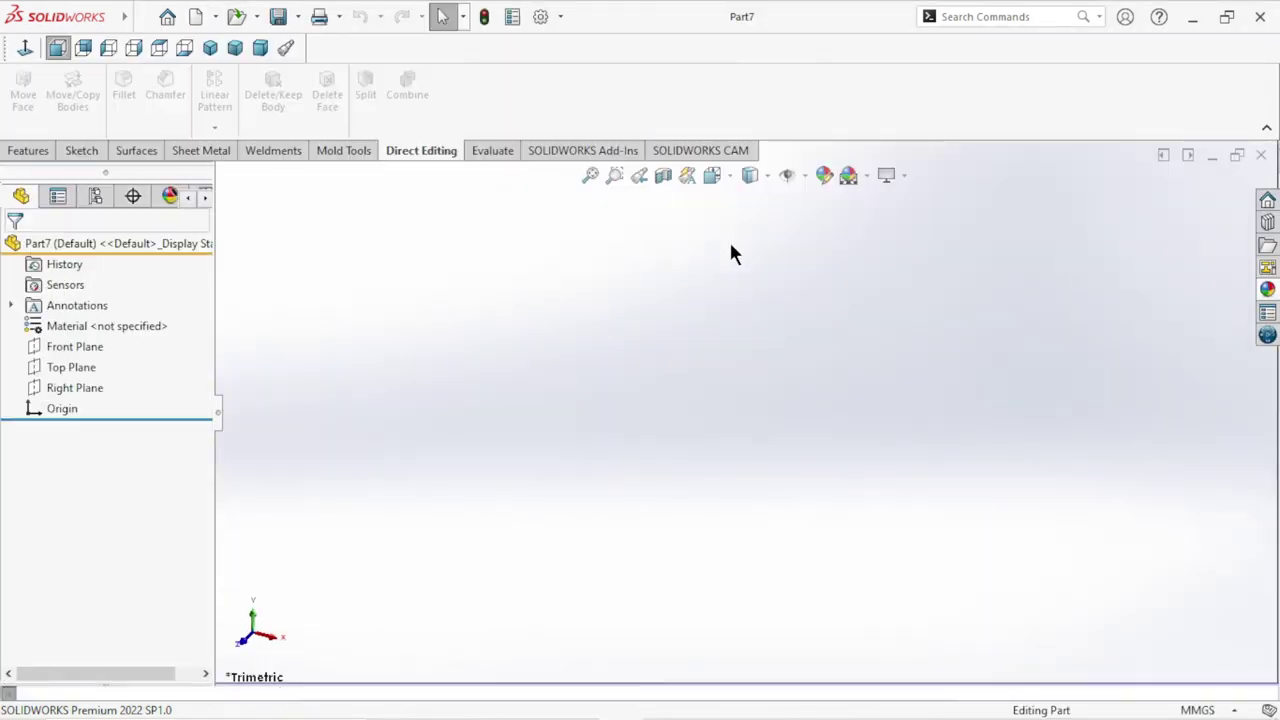
left_click(867, 184)
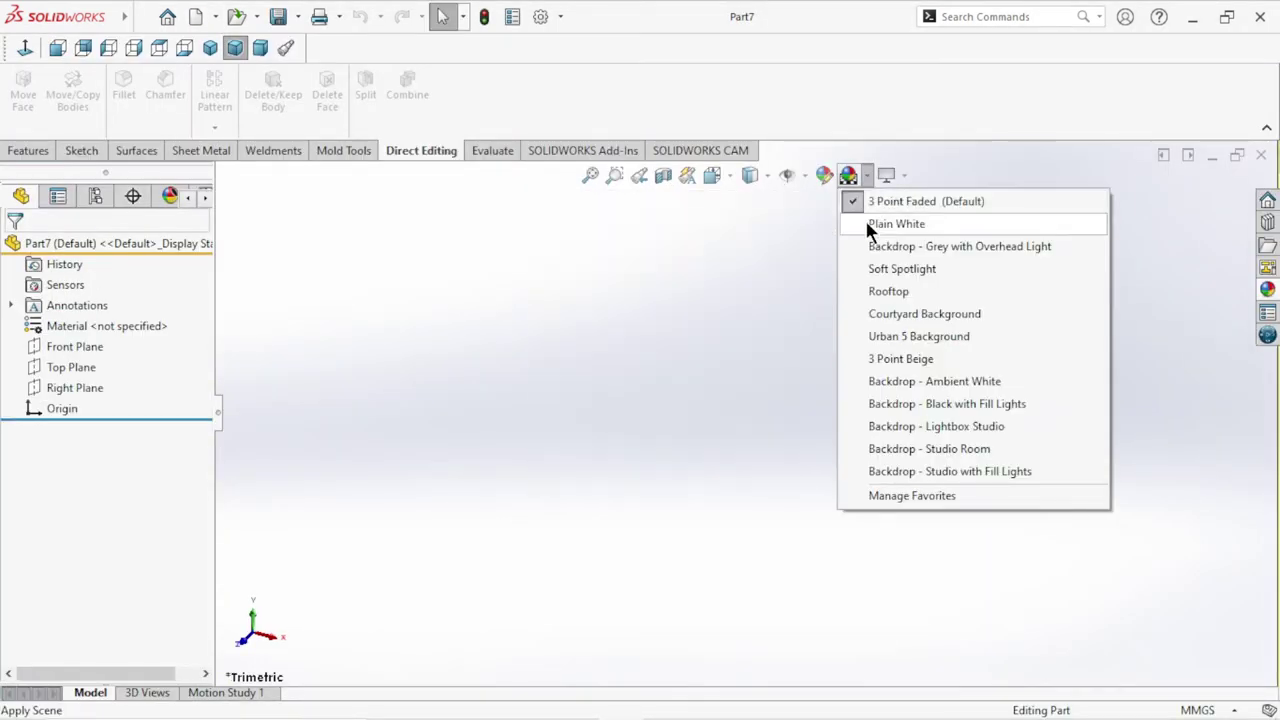
left_click(866, 223)
On the Front Plane, sketch a six-sided polygon at the origin with its left edge vertical.
left_click(89, 346)
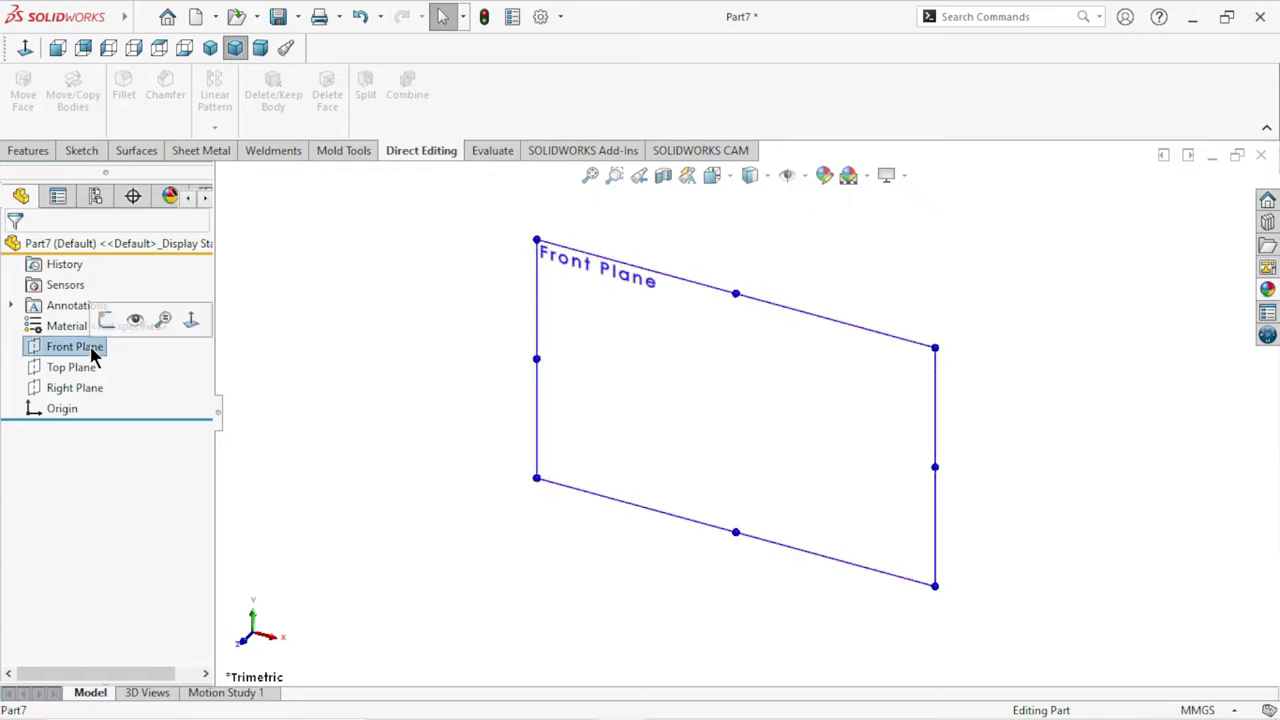
left_click(102, 314)
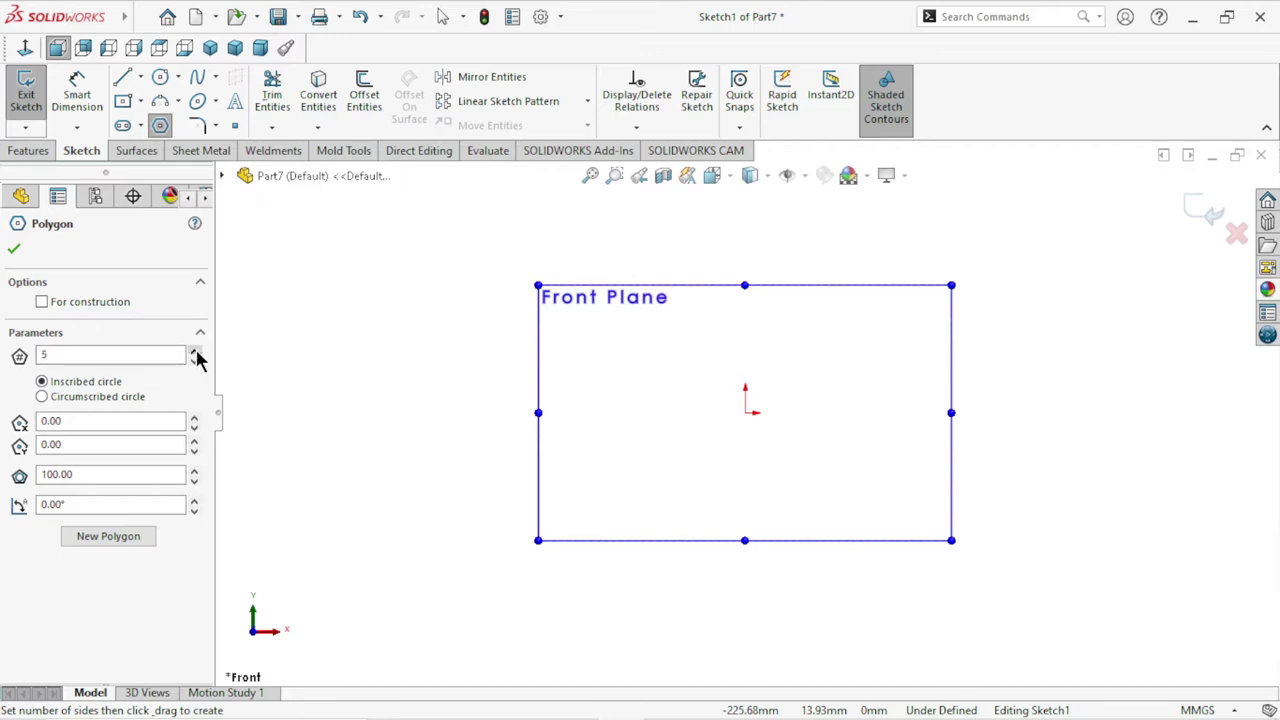
left_click(745, 412)
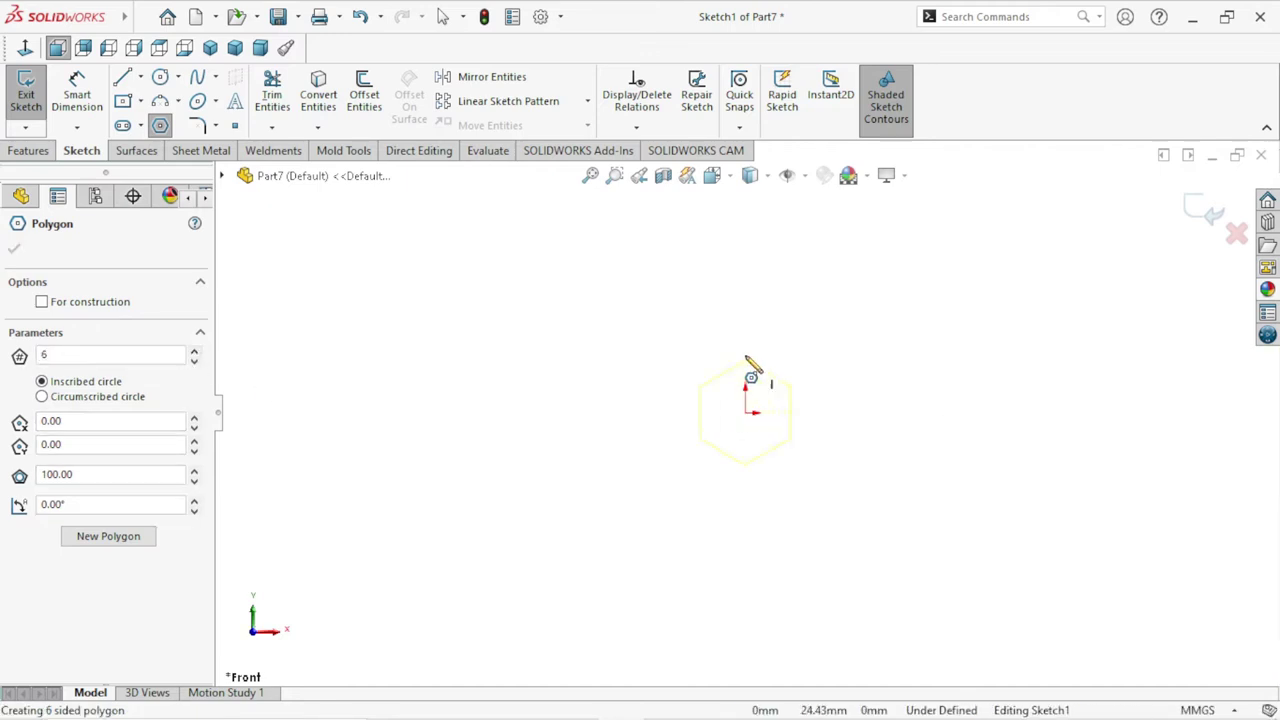
left_click_drag(758, 304, 750, 275)
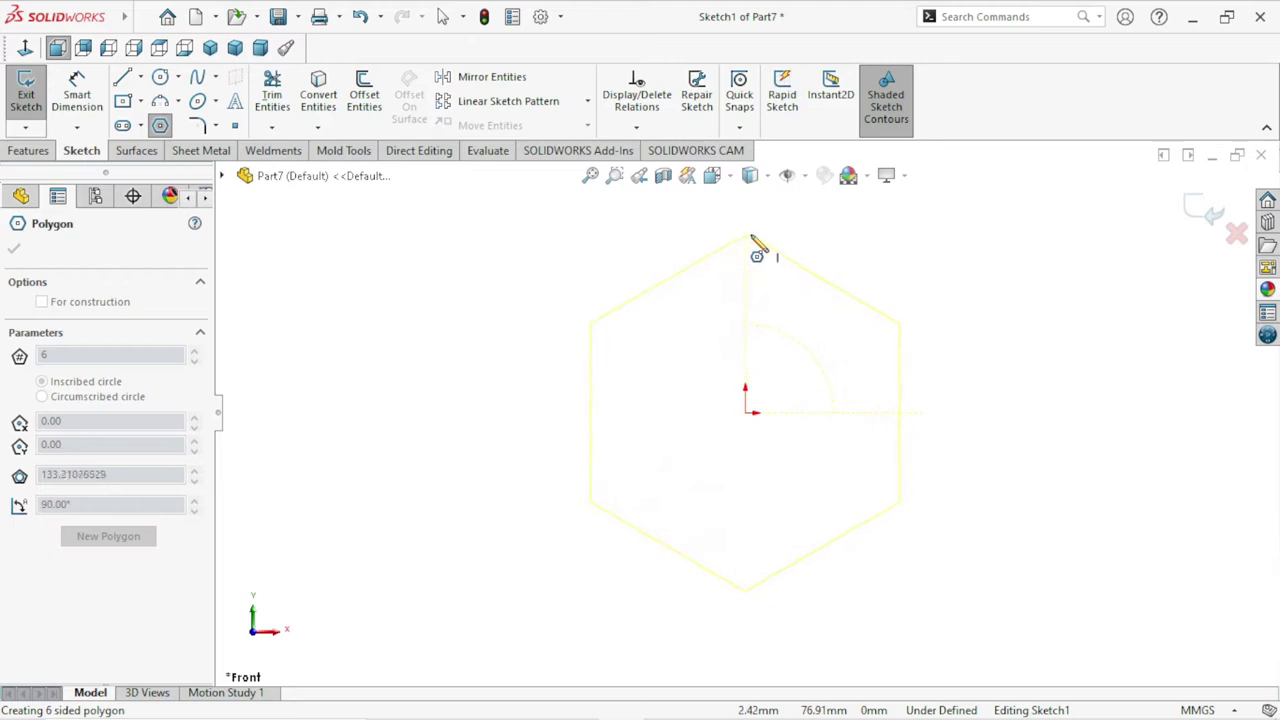
left_click(749, 241)
right_click(849, 277)
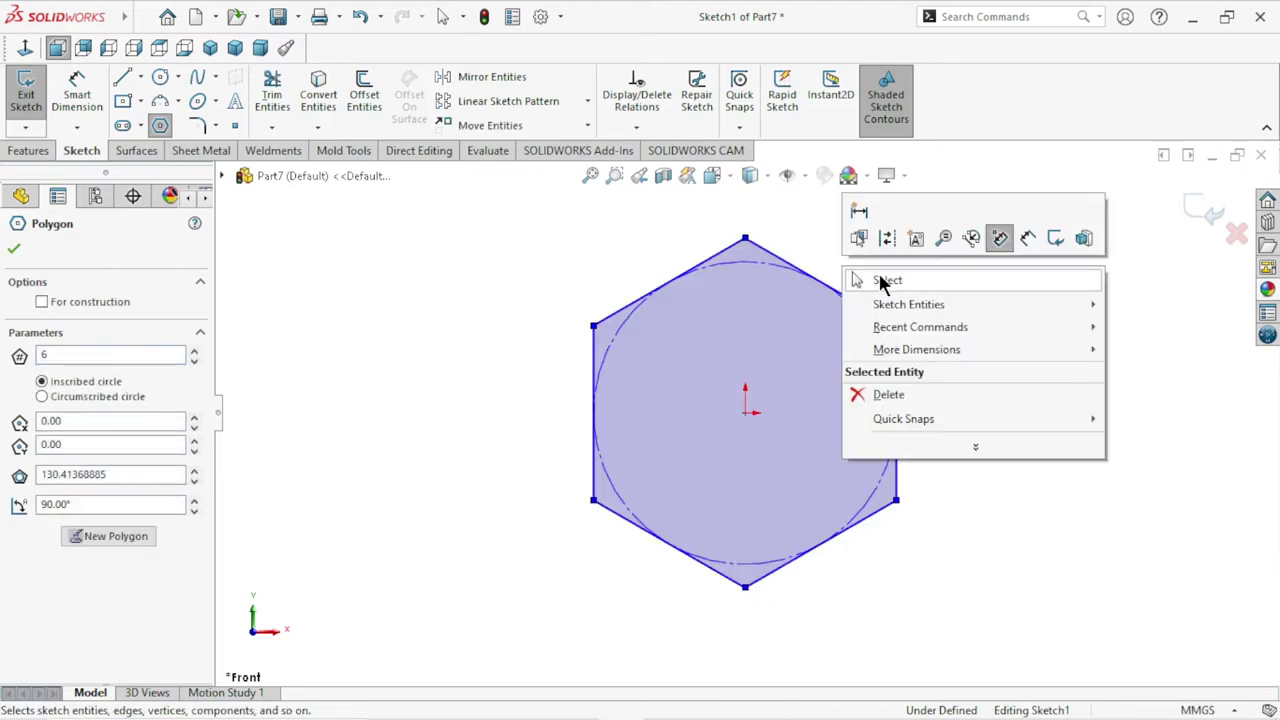
left_click(860, 277)
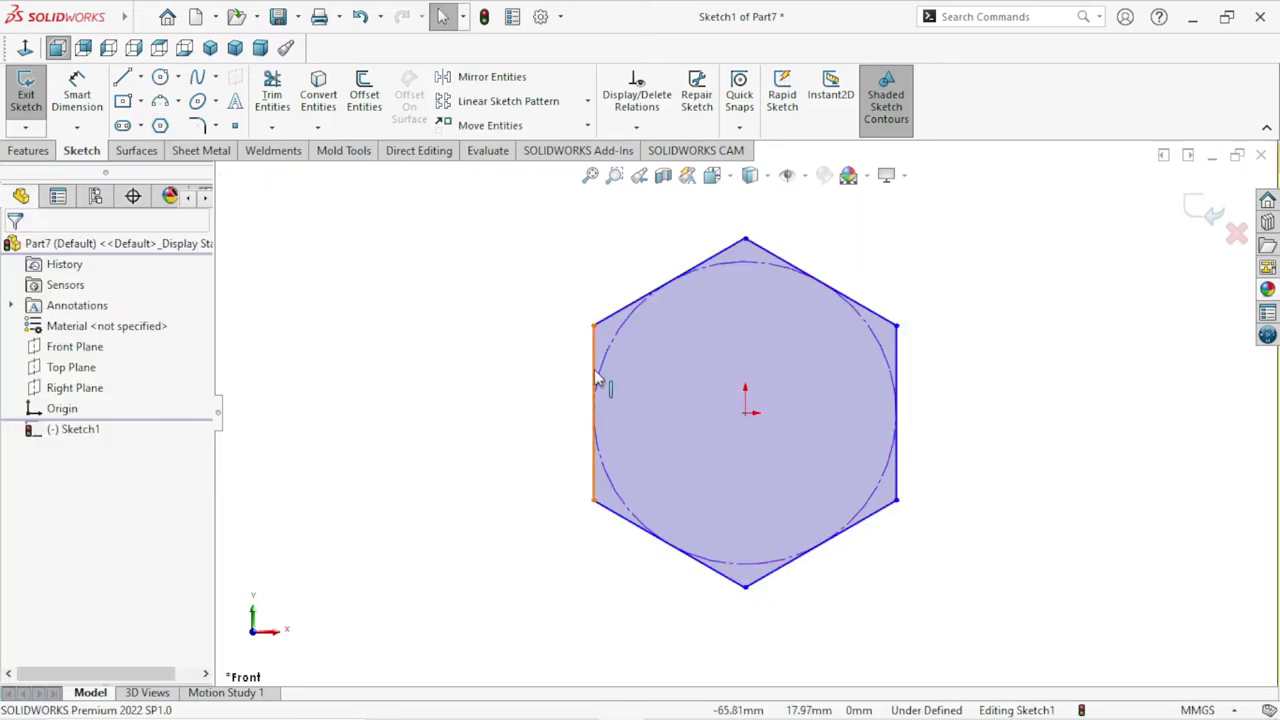
left_click(596, 378)
left_click(692, 287)
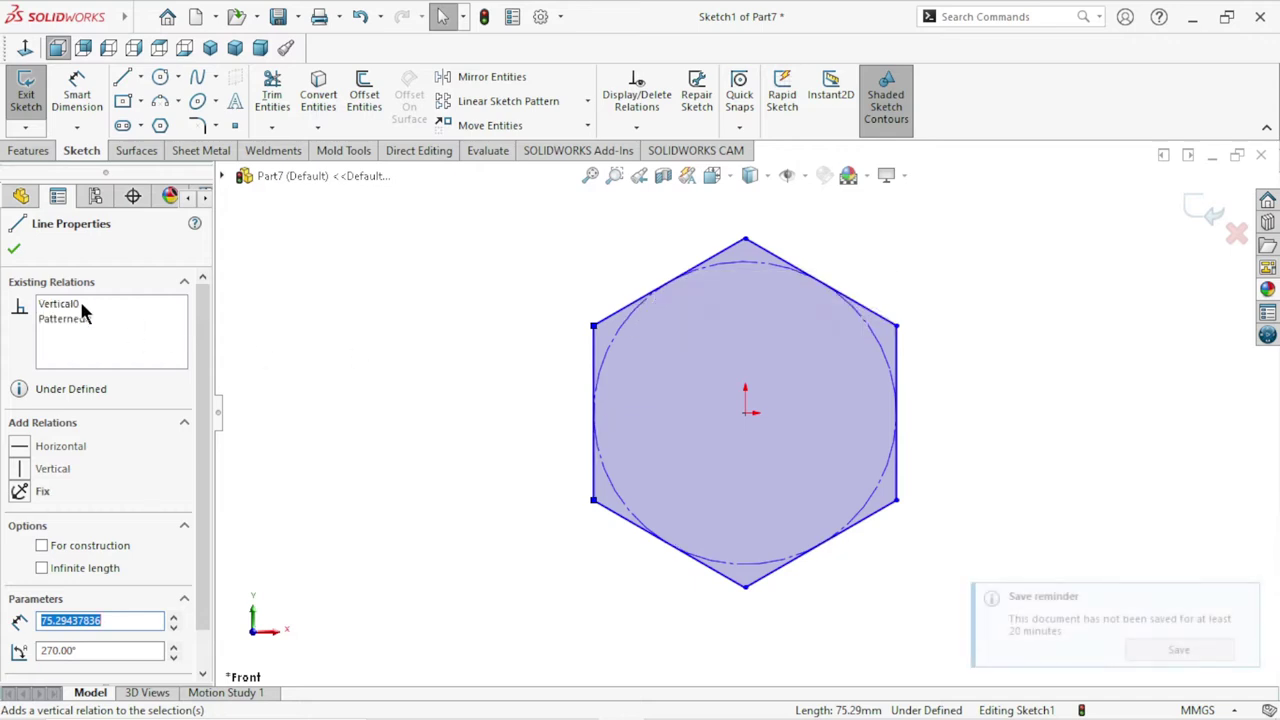
left_click(15, 249)
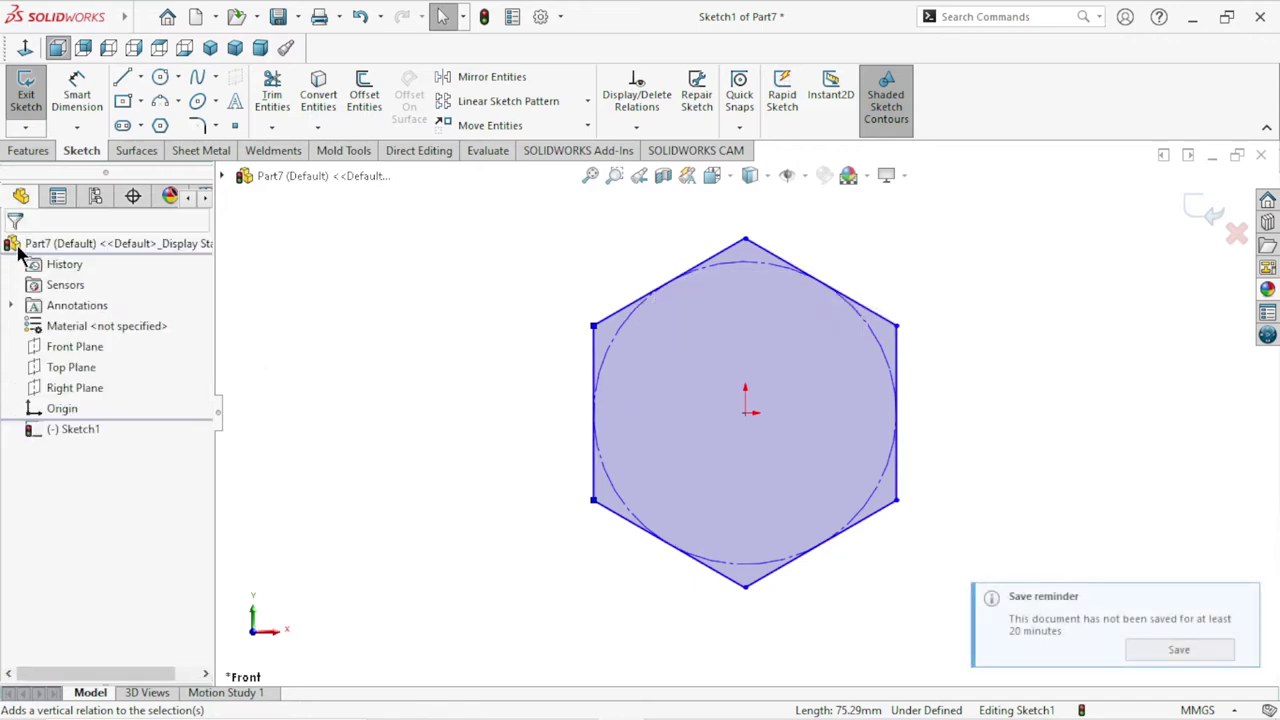
Dimension the hexagon's across-flats width to 60 mm.
left_click(88, 114)
left_click(597, 366)
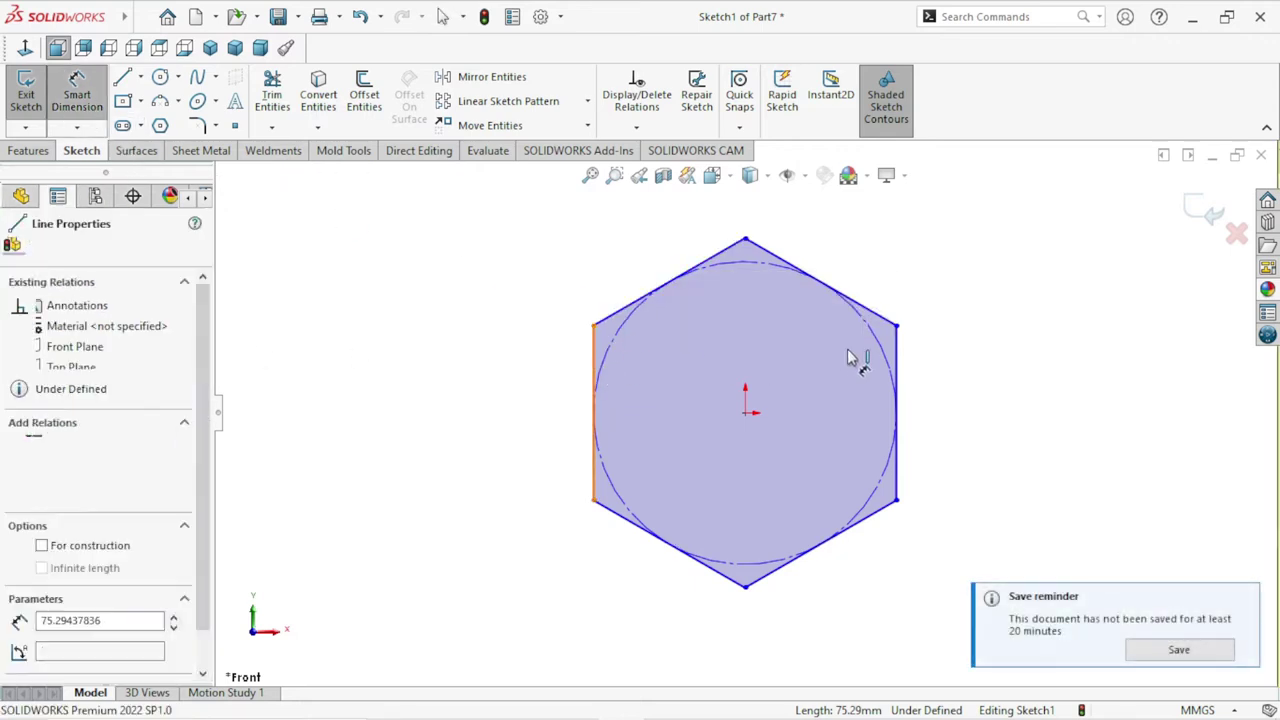
left_click(898, 371)
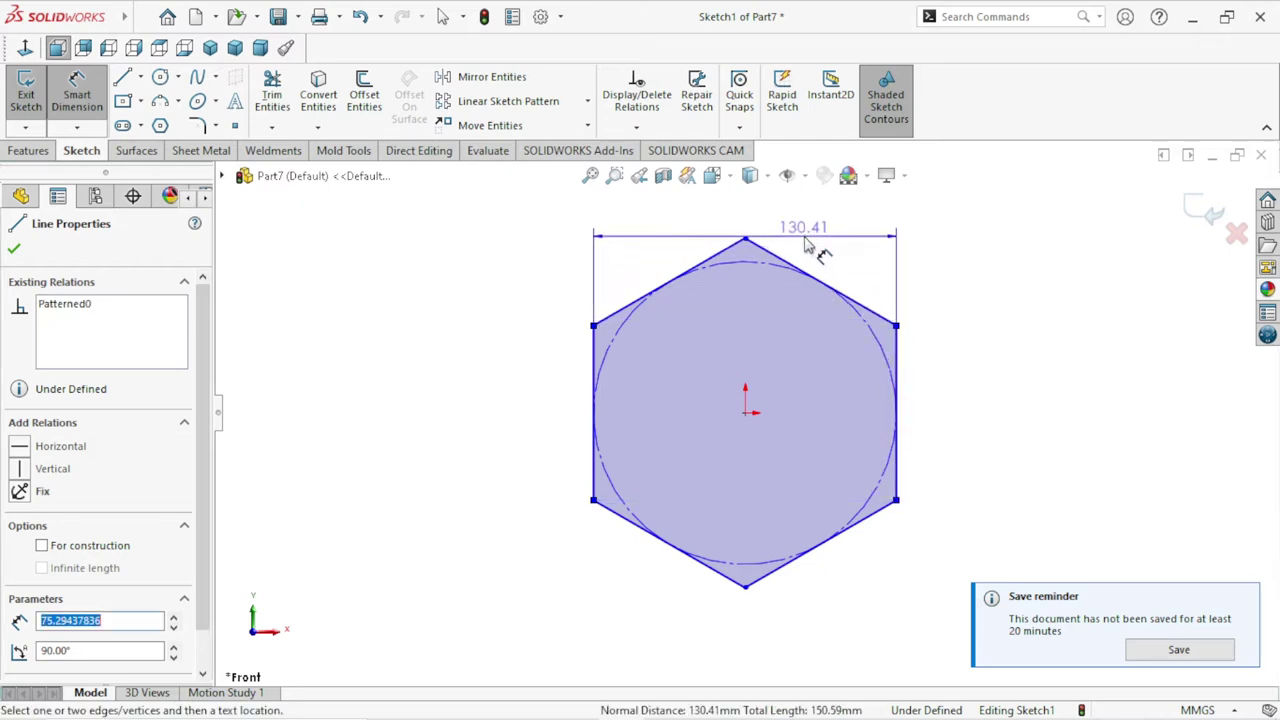
left_click(800, 238)
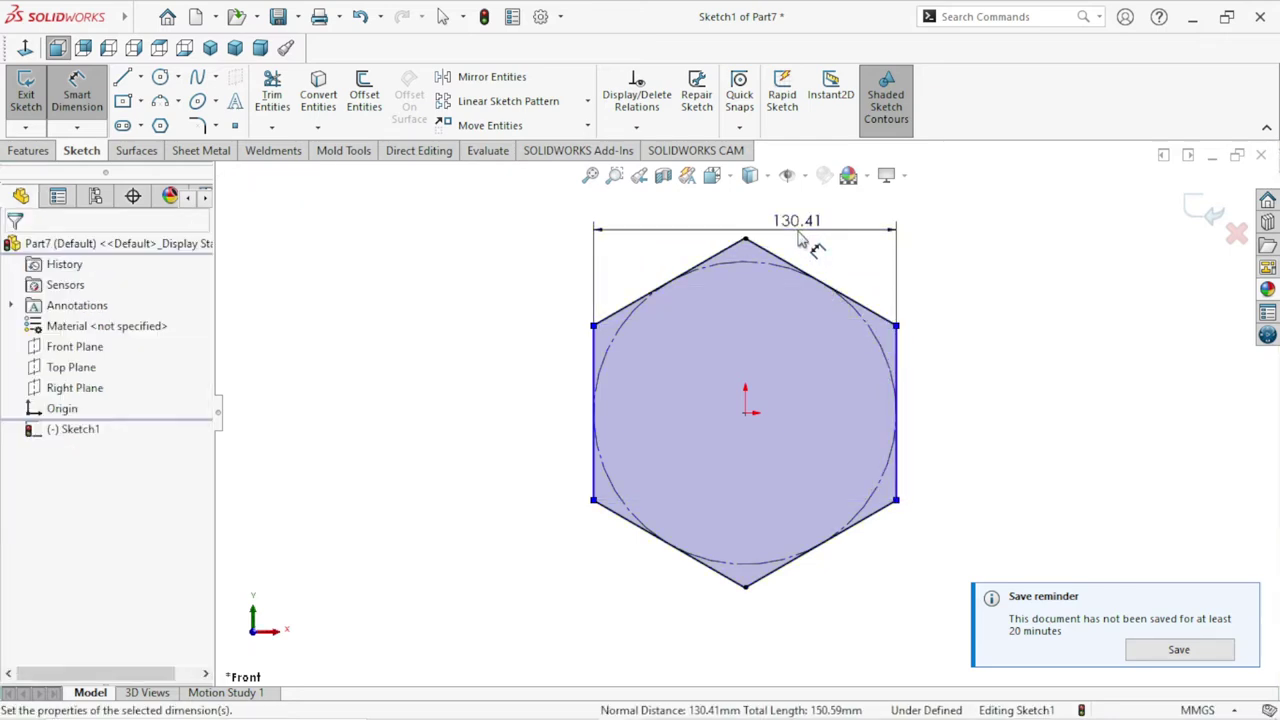
type("60")
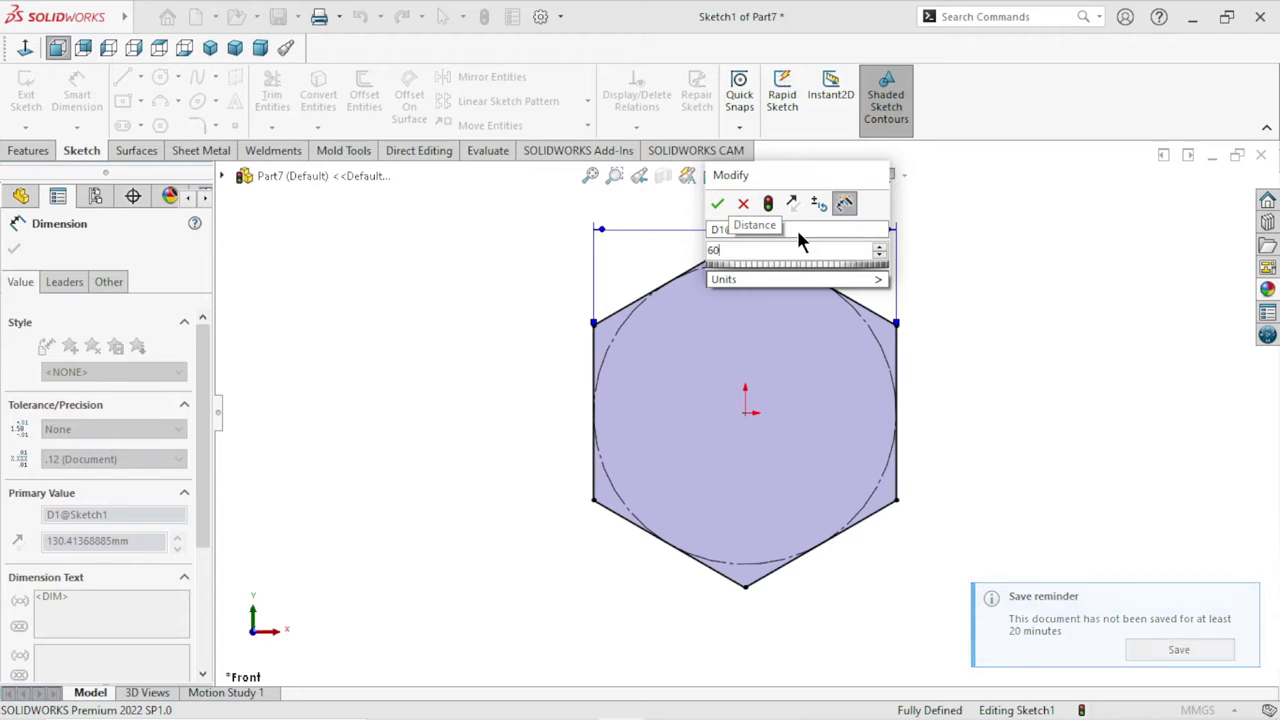
left_click(718, 203)
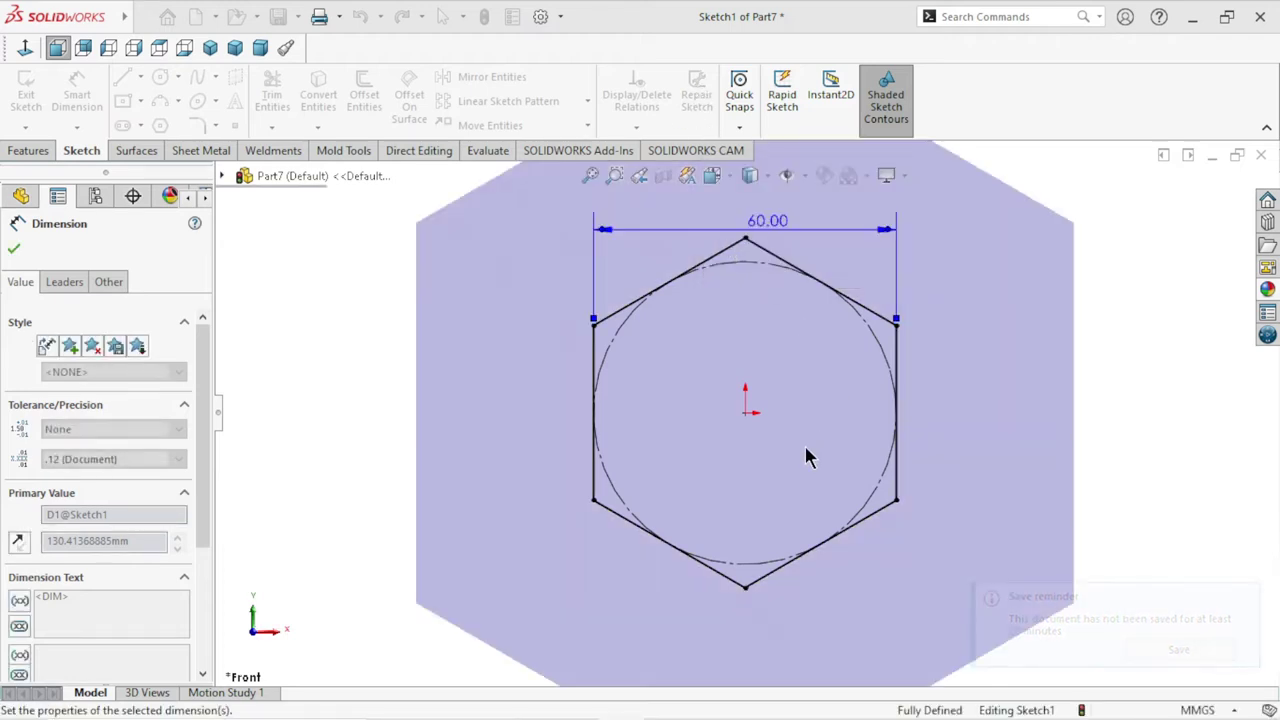
scroll(852, 430, "down", 1)
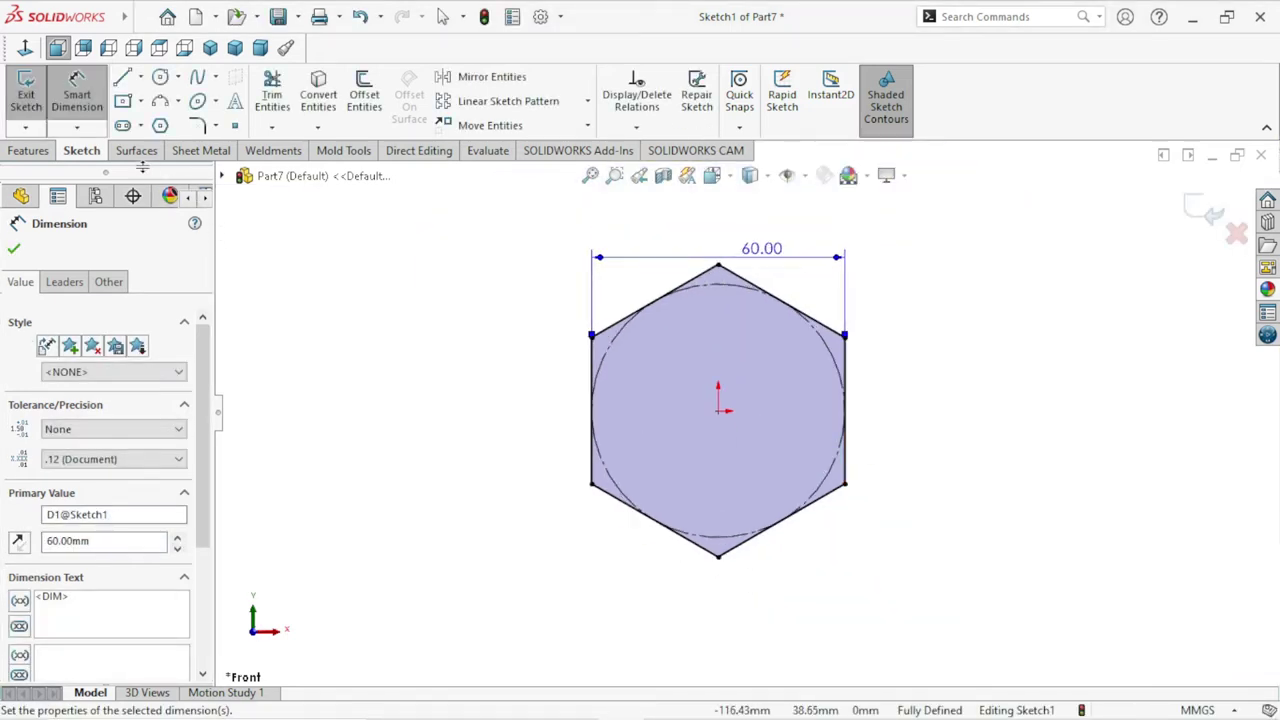
left_click(14, 249)
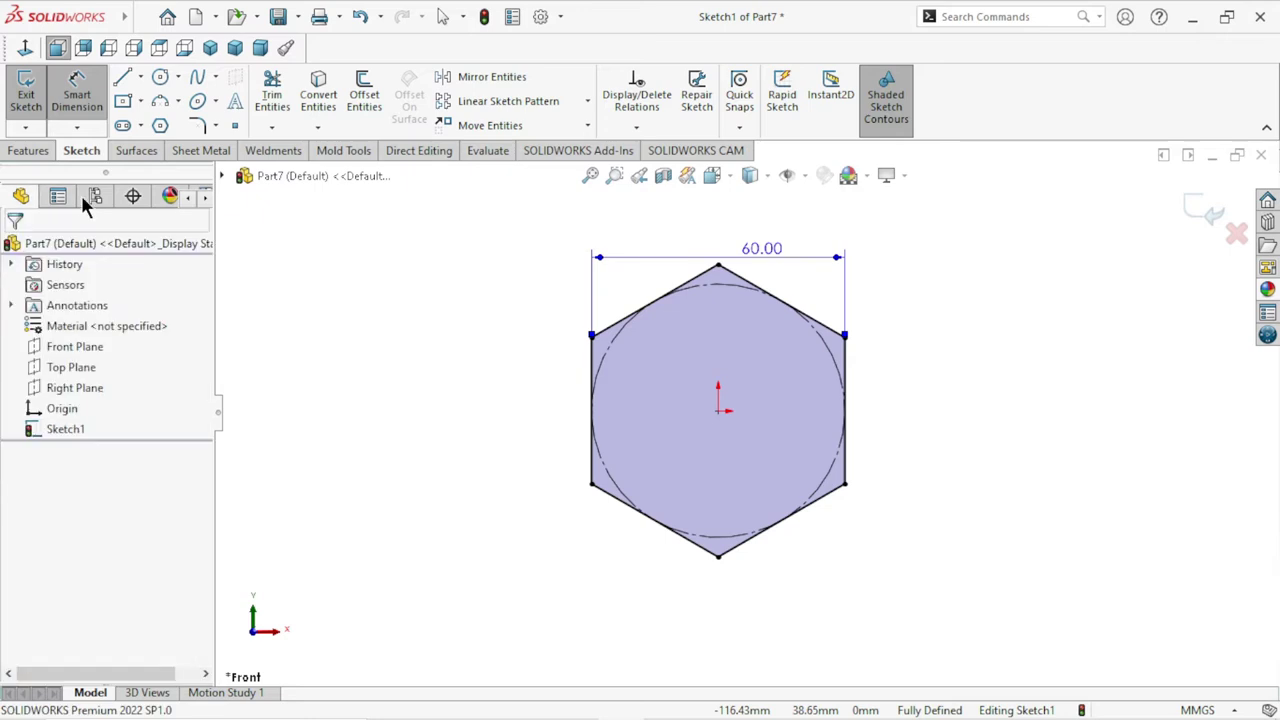
Add a circle centred on the origin and dimension its diameter to 38.5 mm.
left_click(161, 78)
left_click(718, 410)
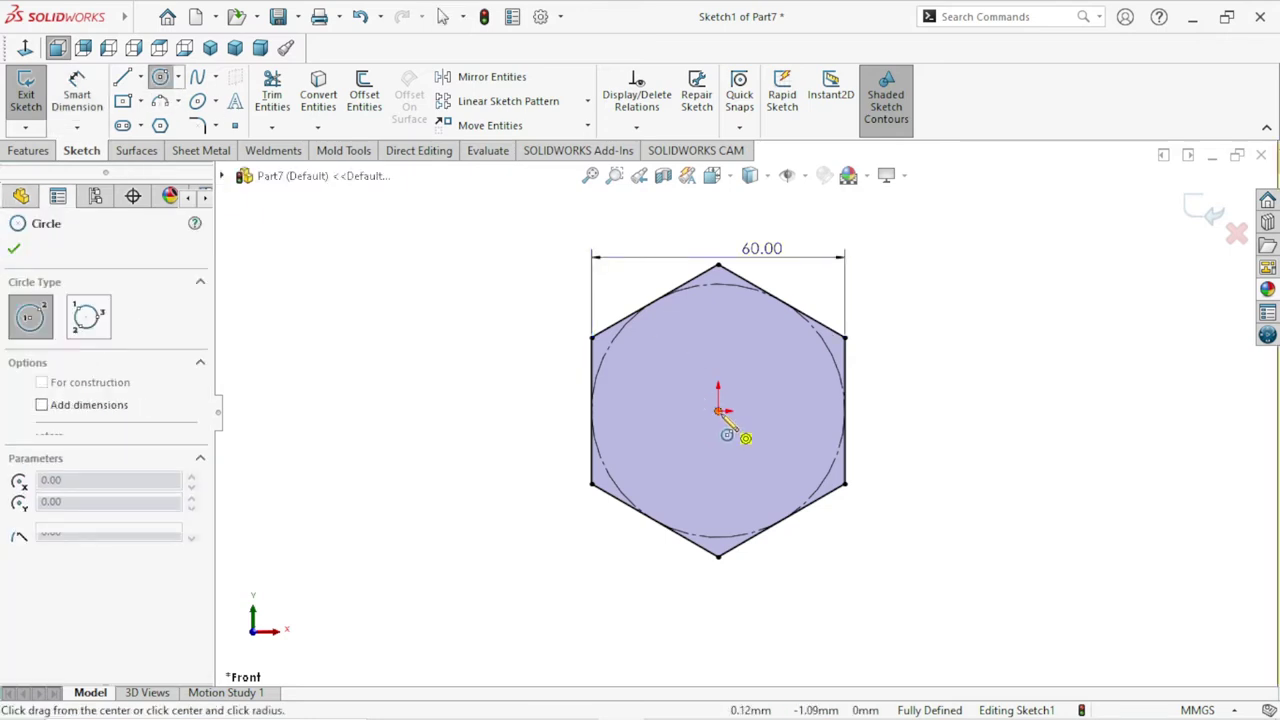
left_click(778, 375)
right_click(908, 378)
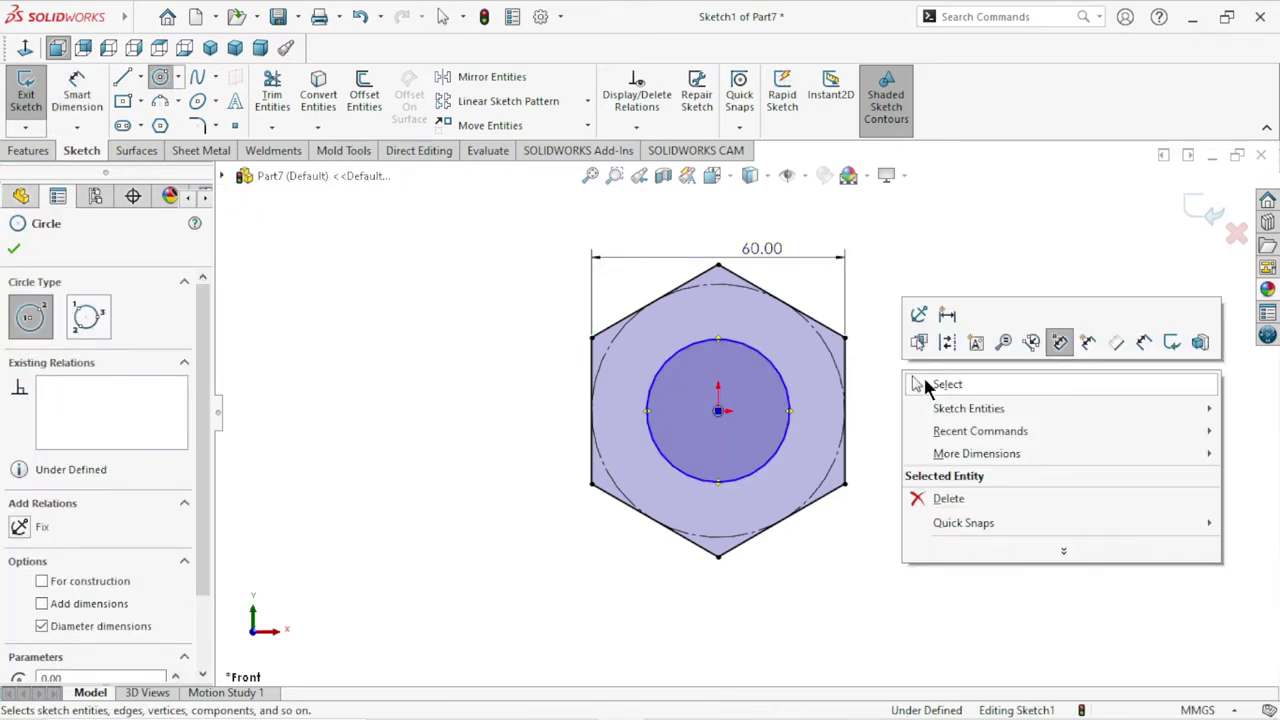
left_click(925, 382)
left_click(85, 95)
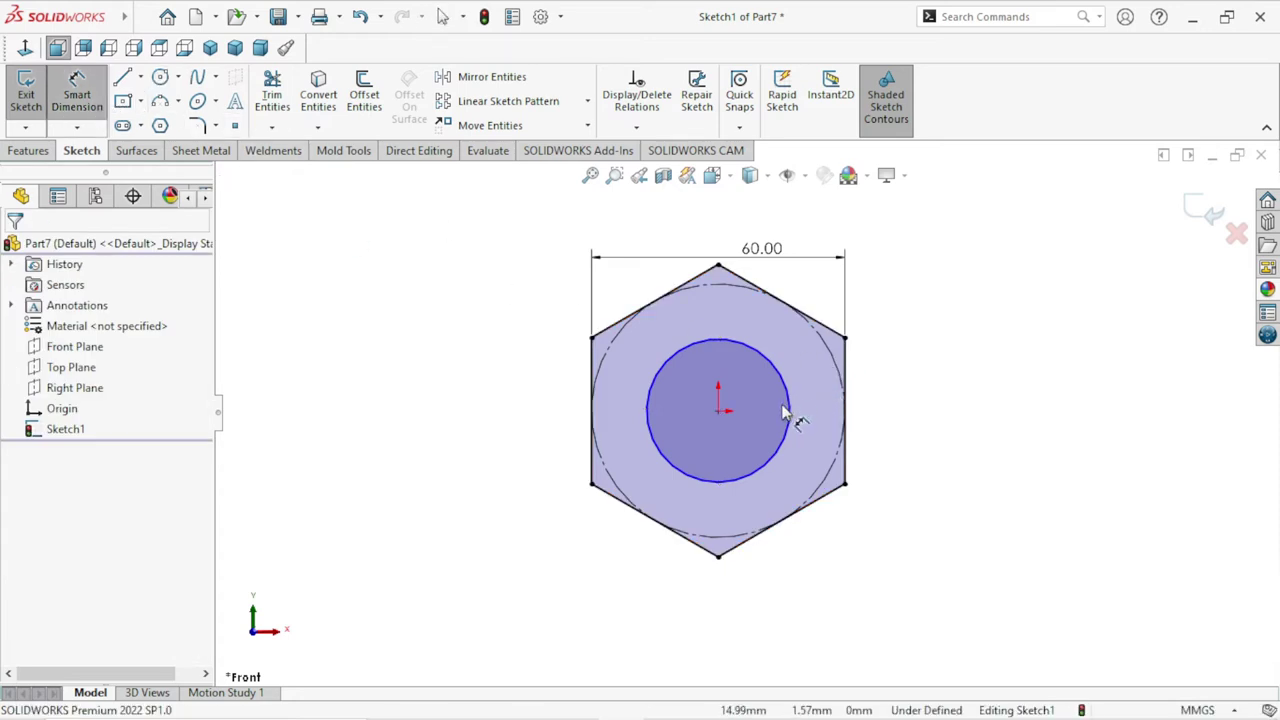
left_click(918, 420)
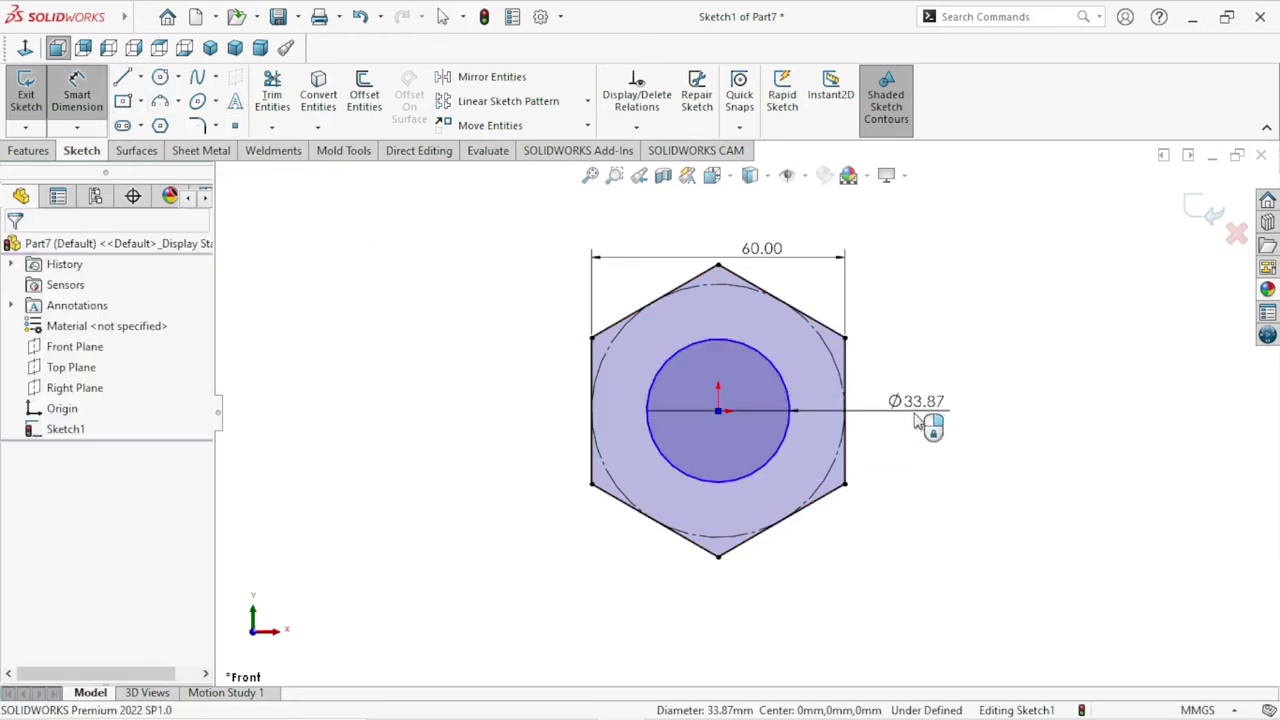
left_click(918, 420)
type("38.5")
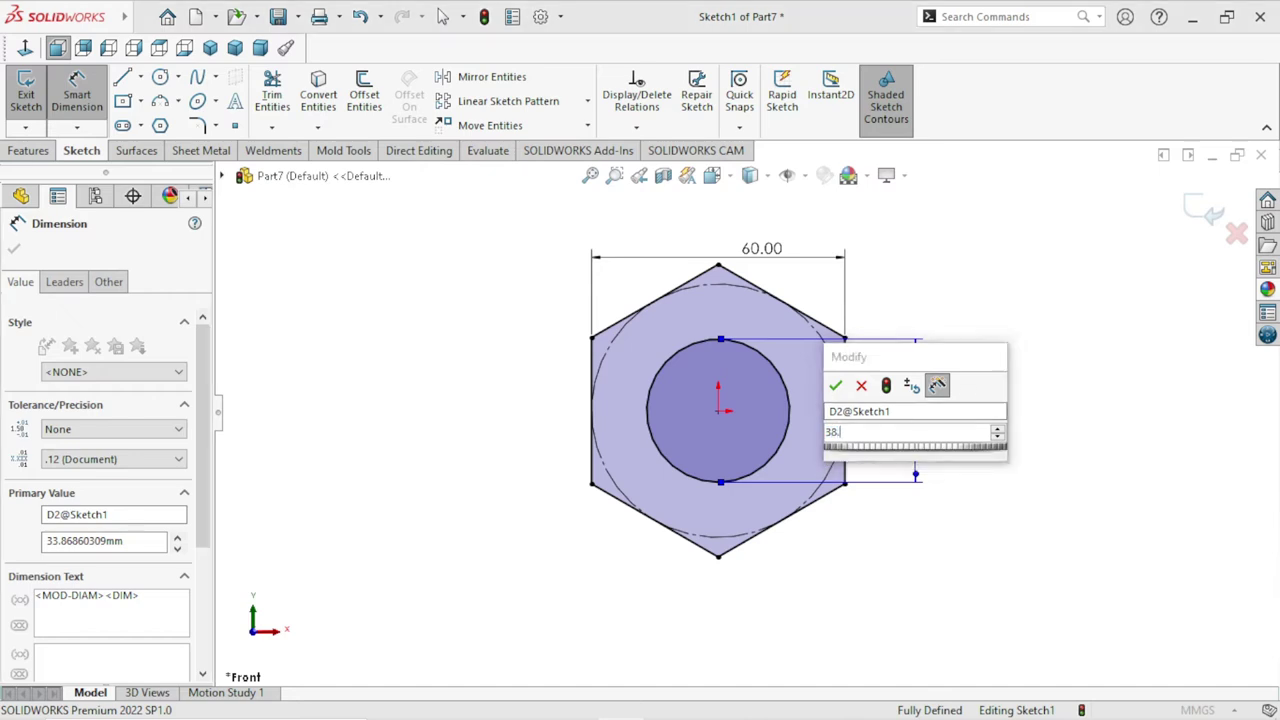
left_click(835, 385)
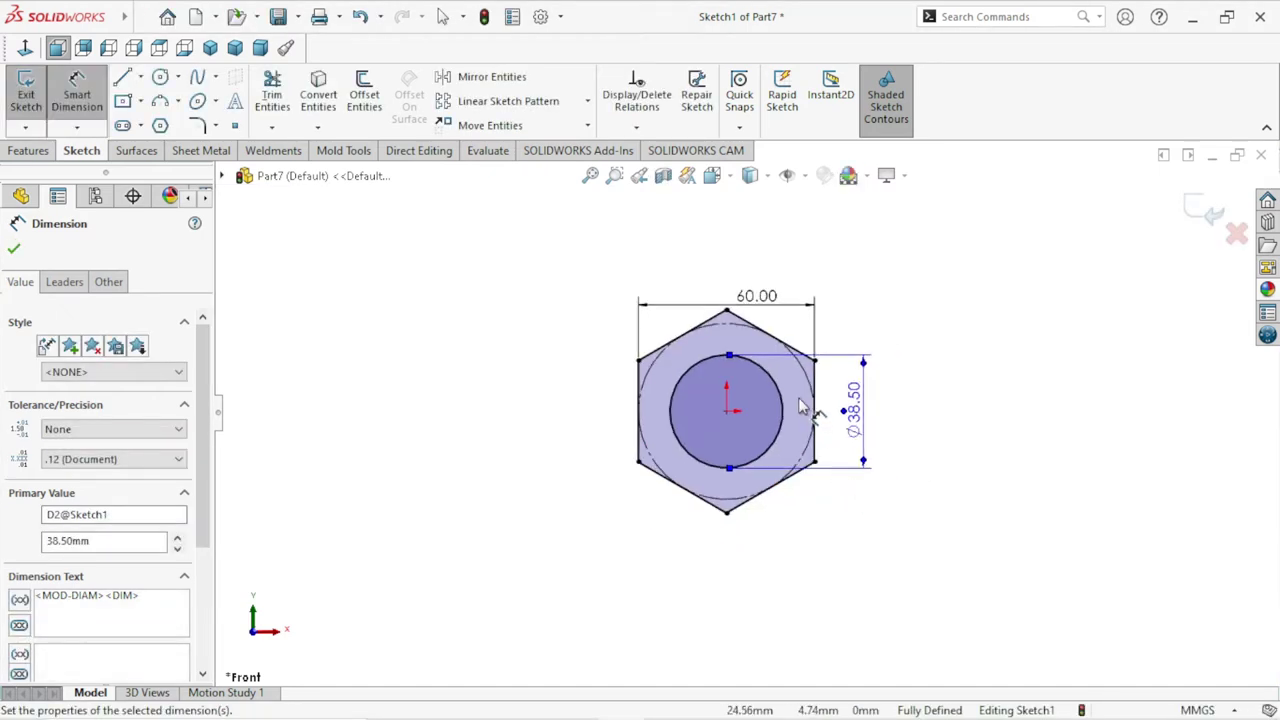
left_click(14, 249)
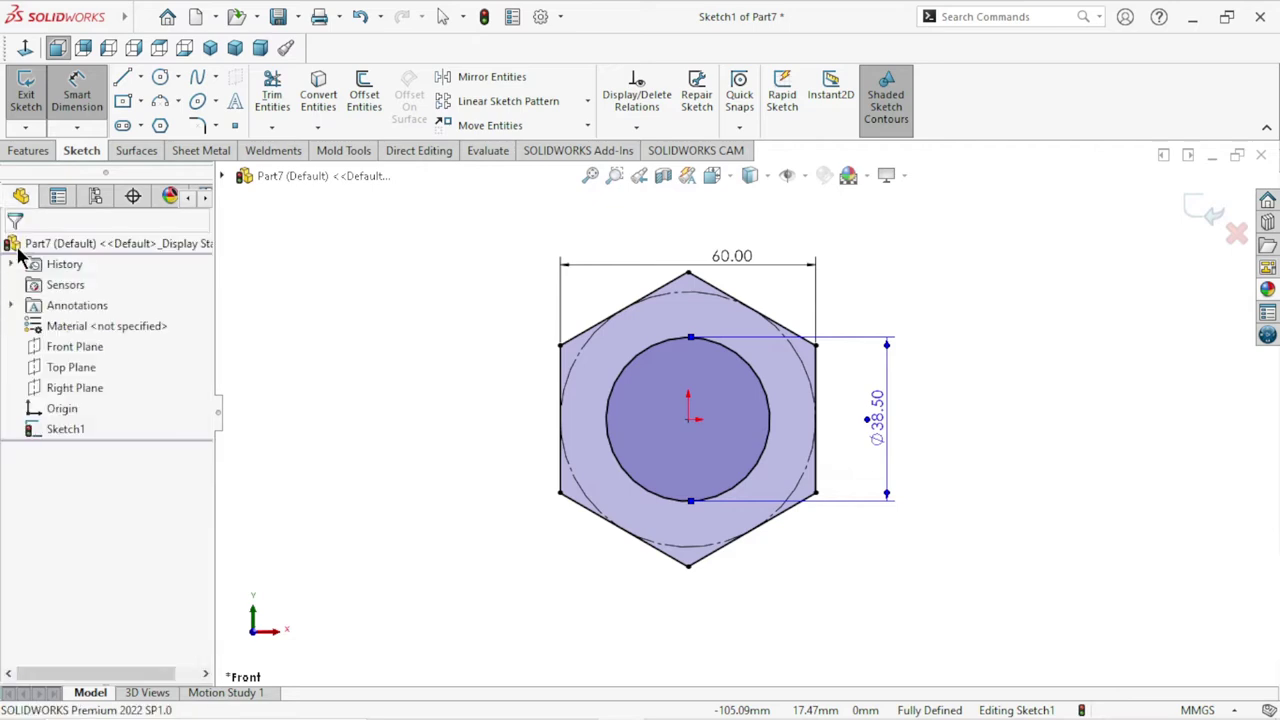
left_click(28, 151)
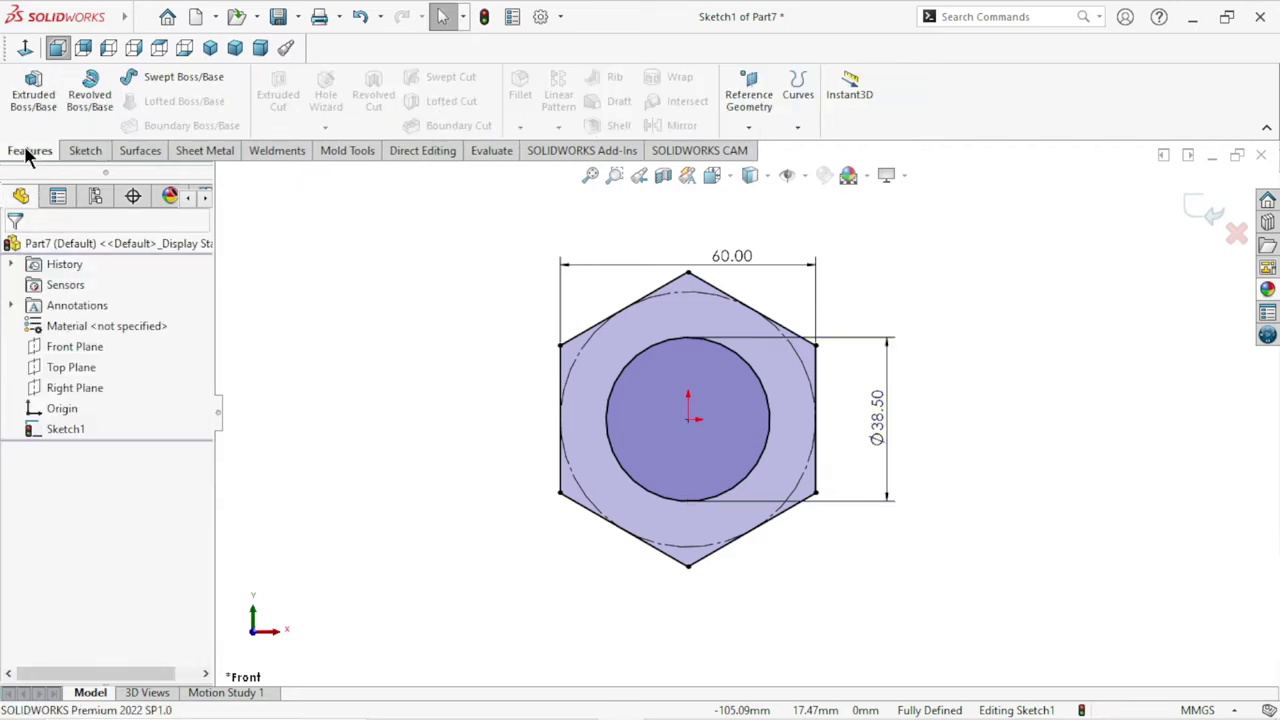
Extrude Sketch1 30 mm Mid Plane into a hex nut blank with a through-bore.
left_click(33, 92)
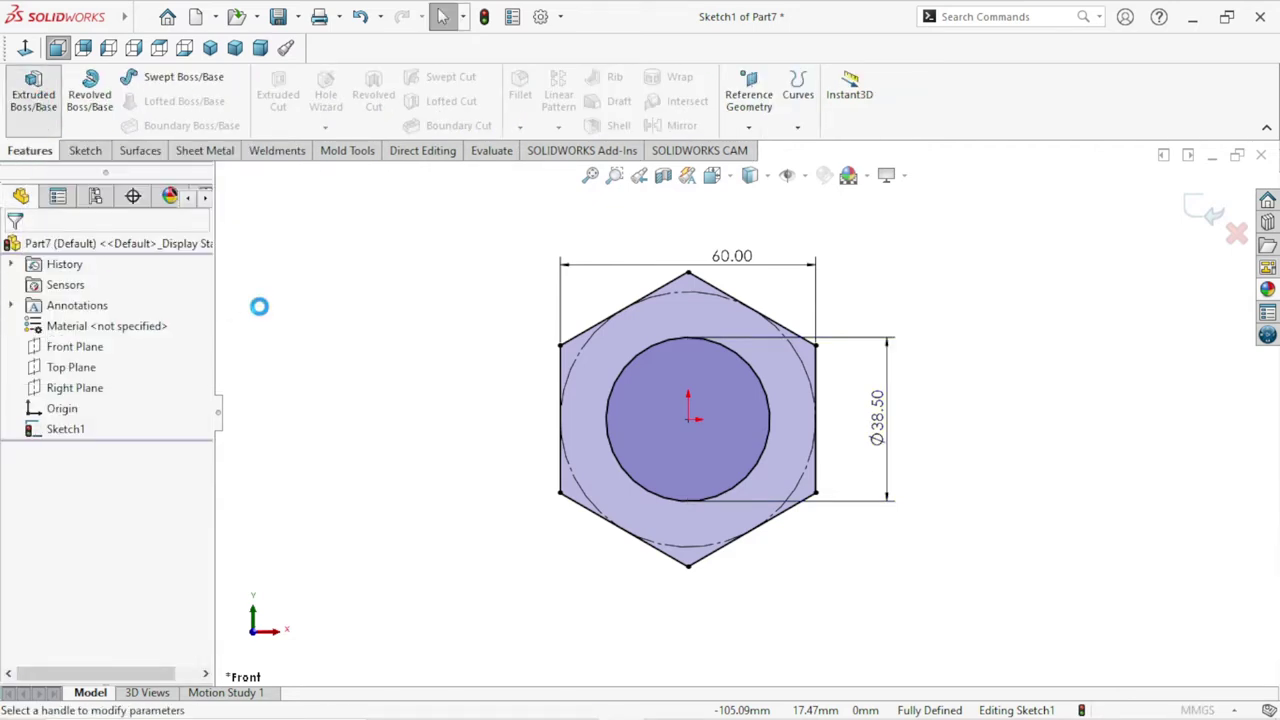
left_click(121, 358)
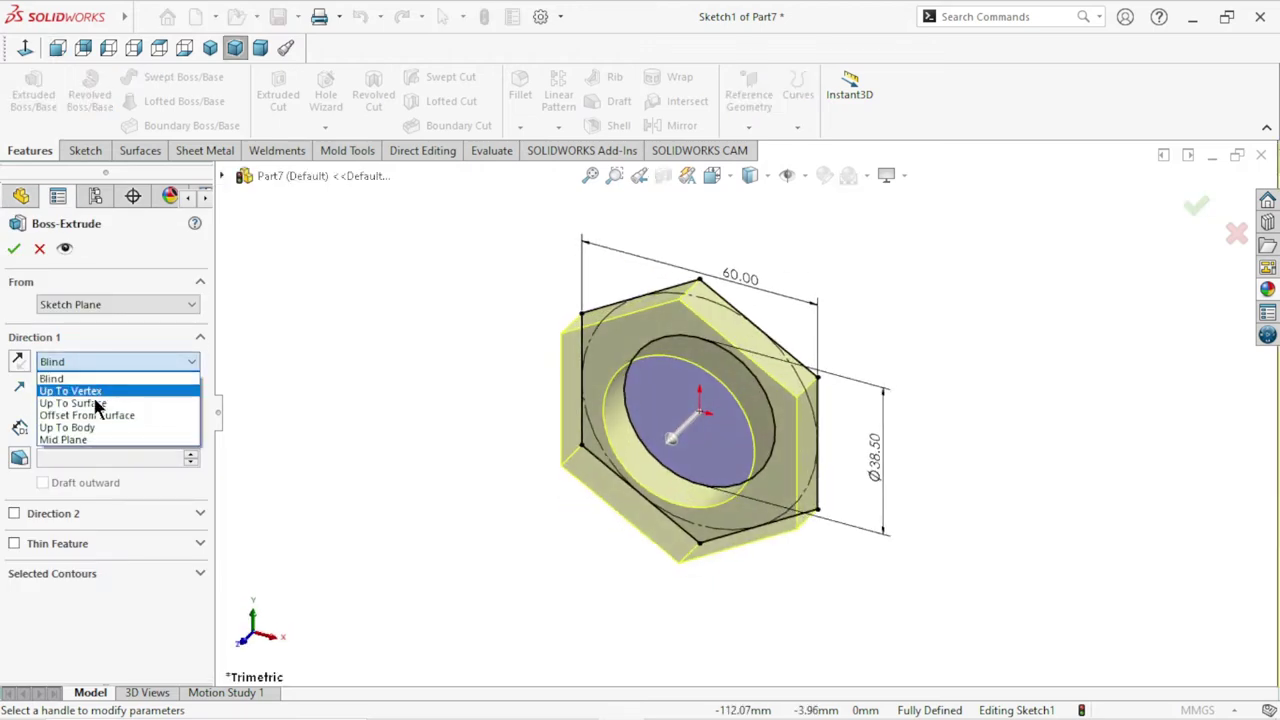
left_click(94, 439)
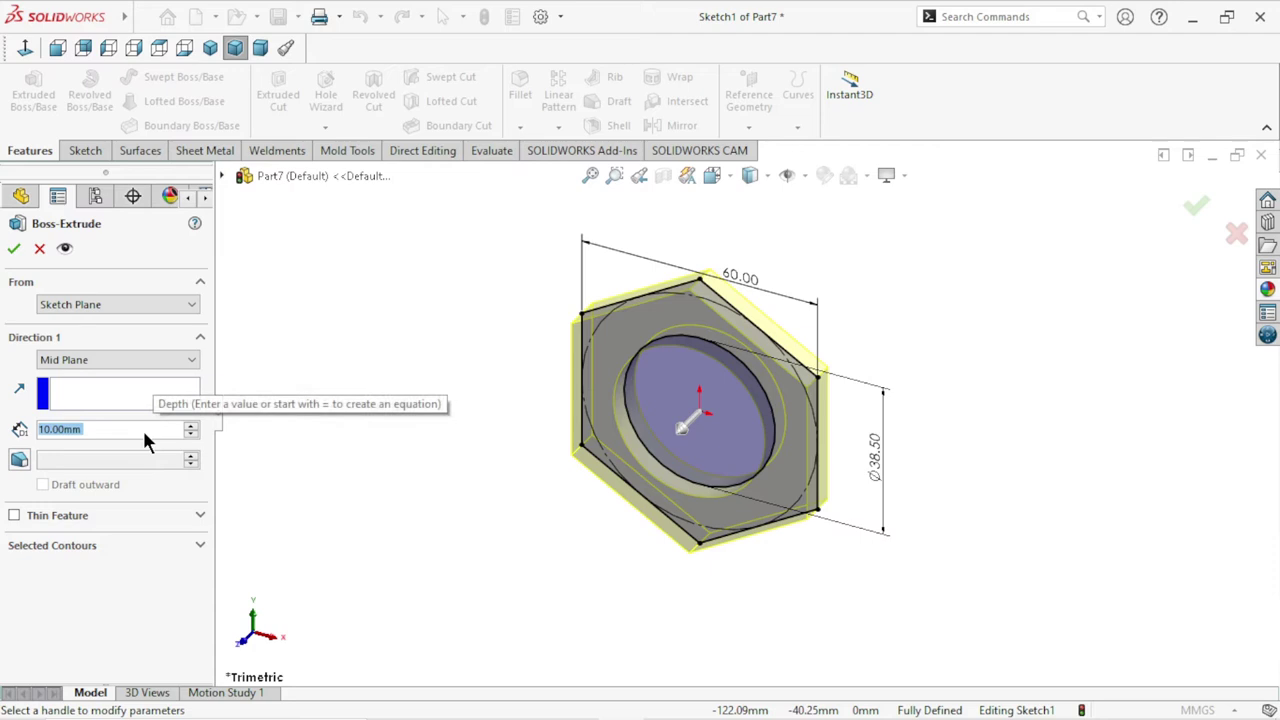
type("30")
key("Return")
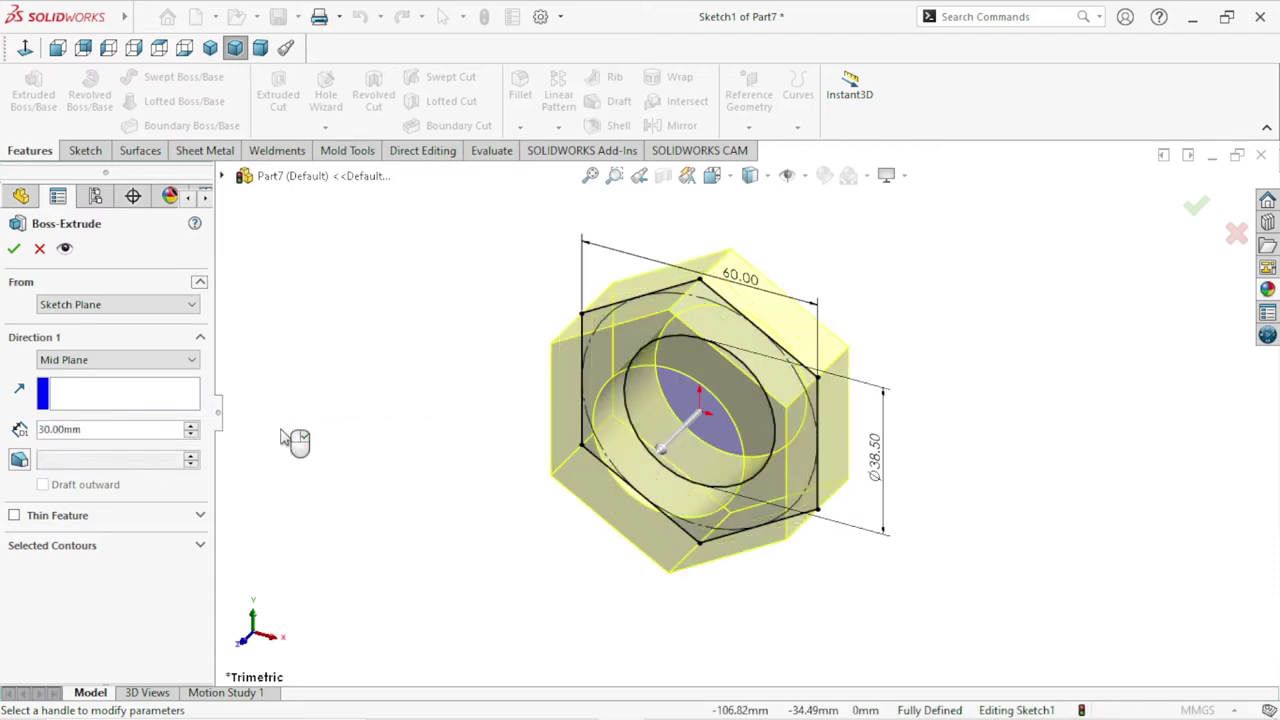
left_click(14, 252)
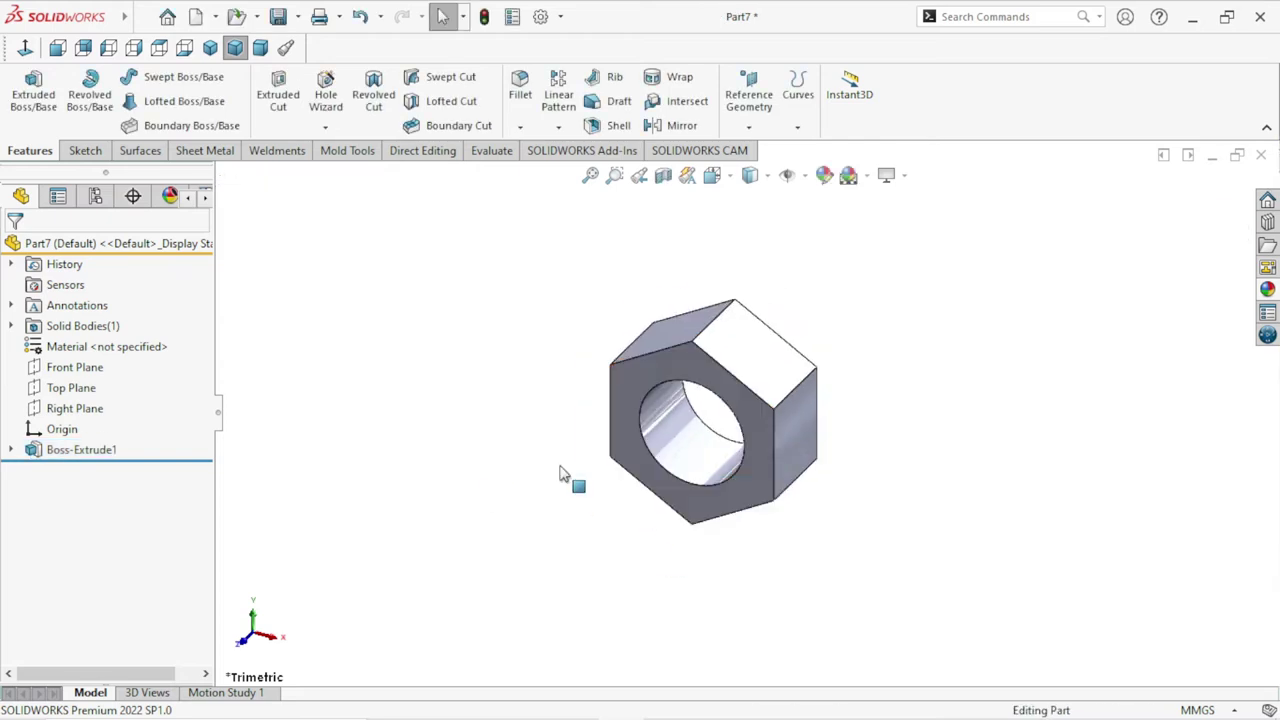
scroll(700, 477, "up", 2)
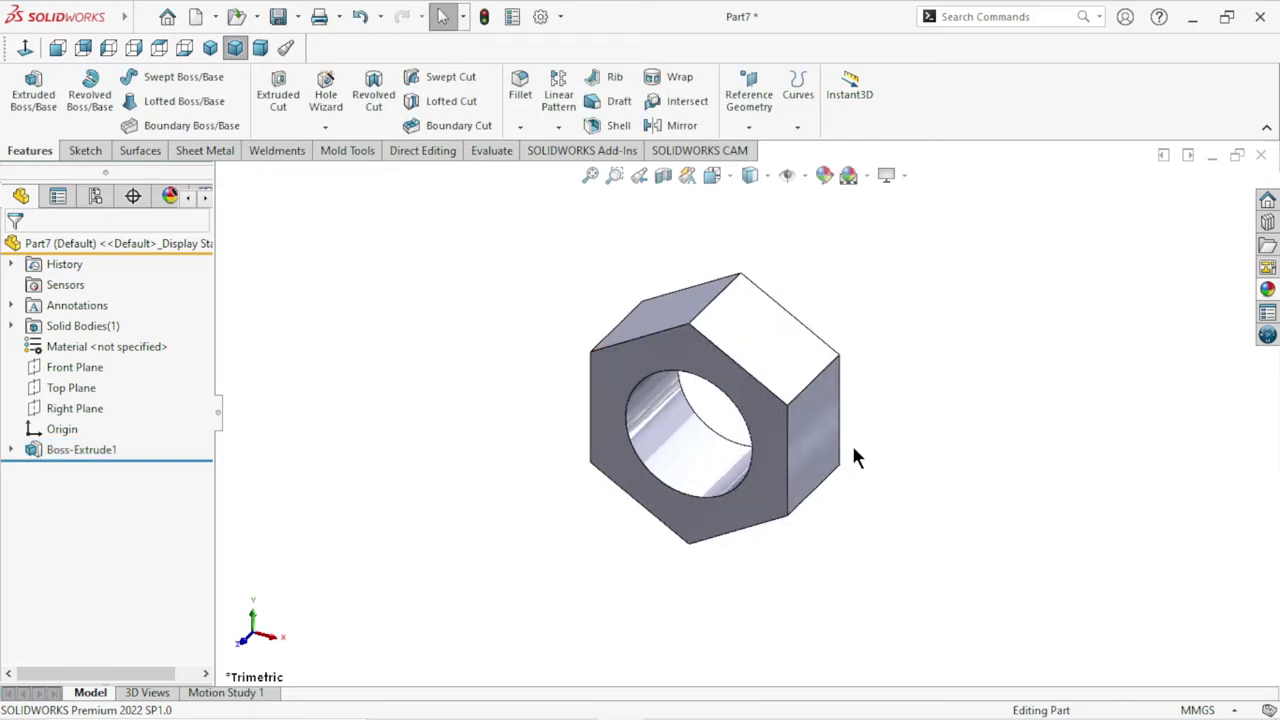
mouse_move(855, 457)
middle_mouse_down()
mouse_move(909, 357)
mouse_move(930, 388)
middle_mouse_up()
Start a sketch on the nut's front face and draw a circle centred on the origin.
left_click(802, 336)
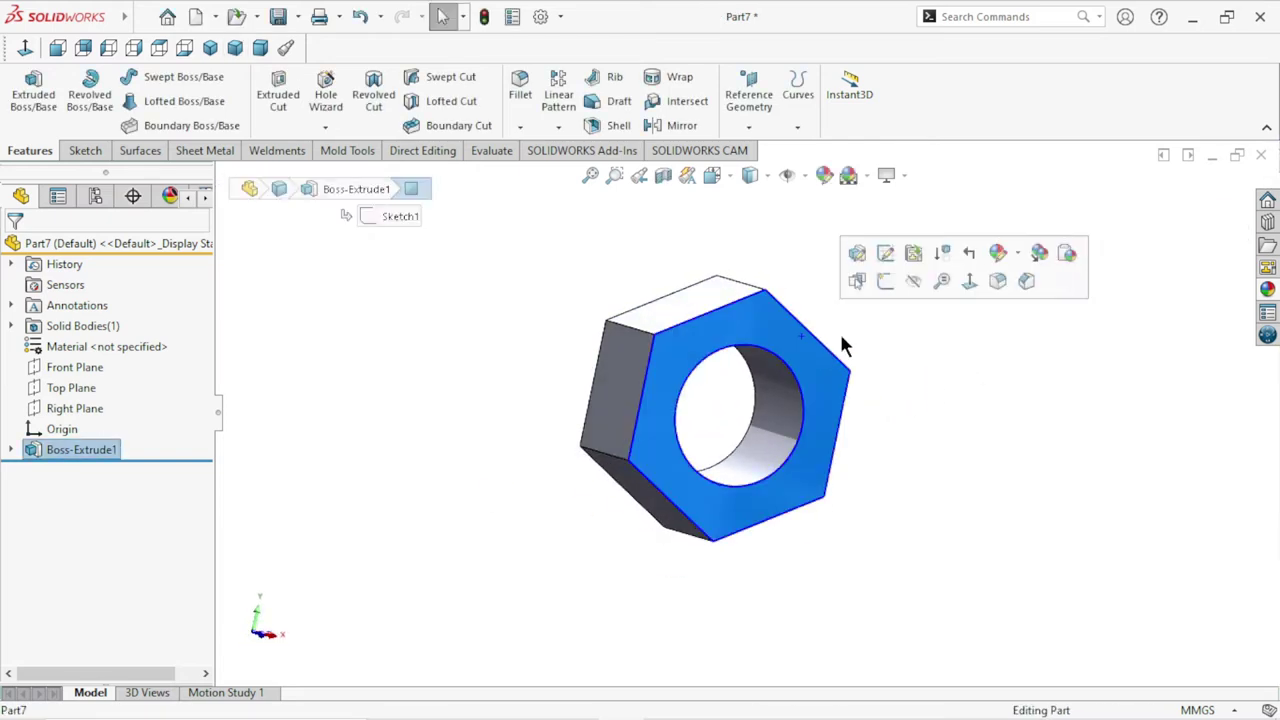
left_click(887, 287)
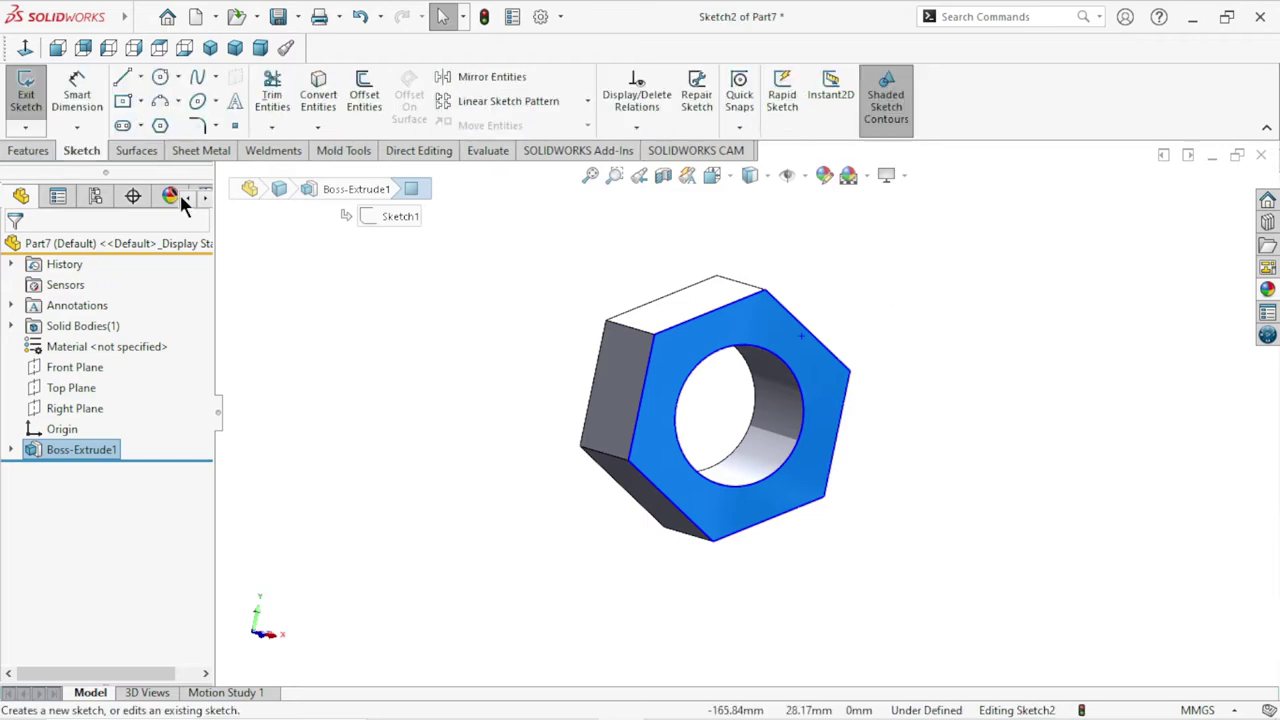
left_click(25, 48)
left_click(160, 79)
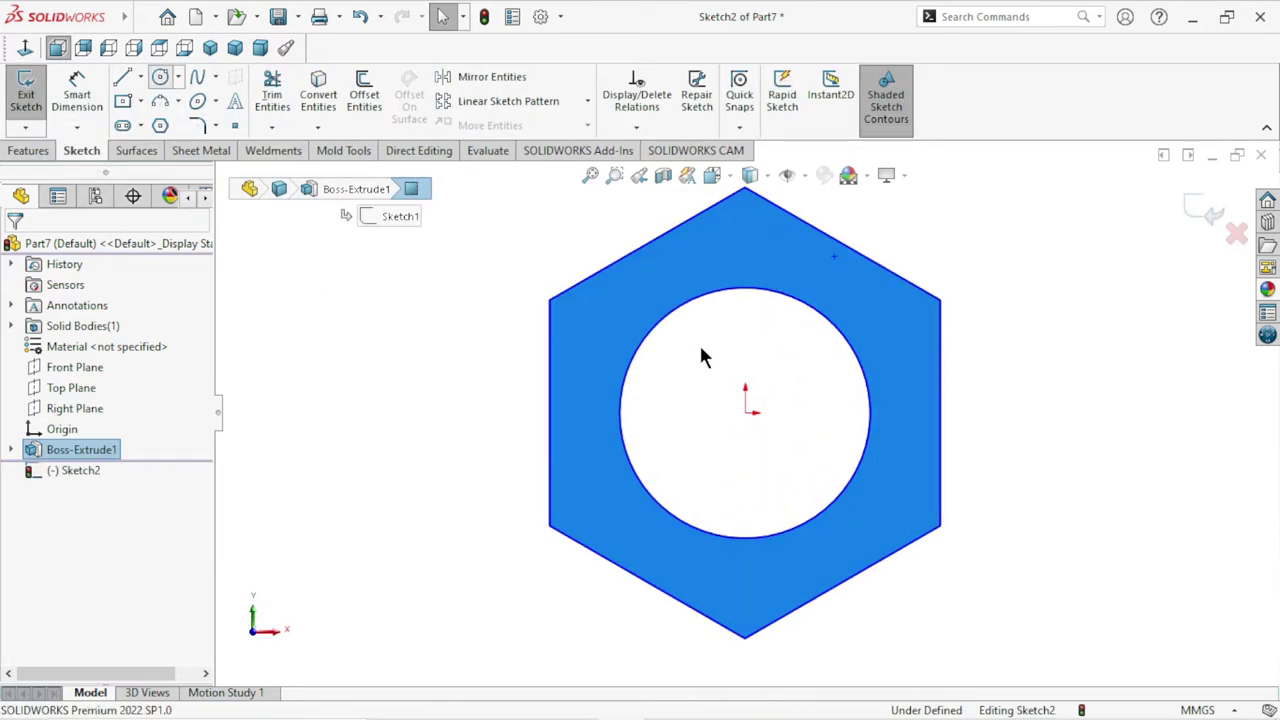
left_click(745, 410)
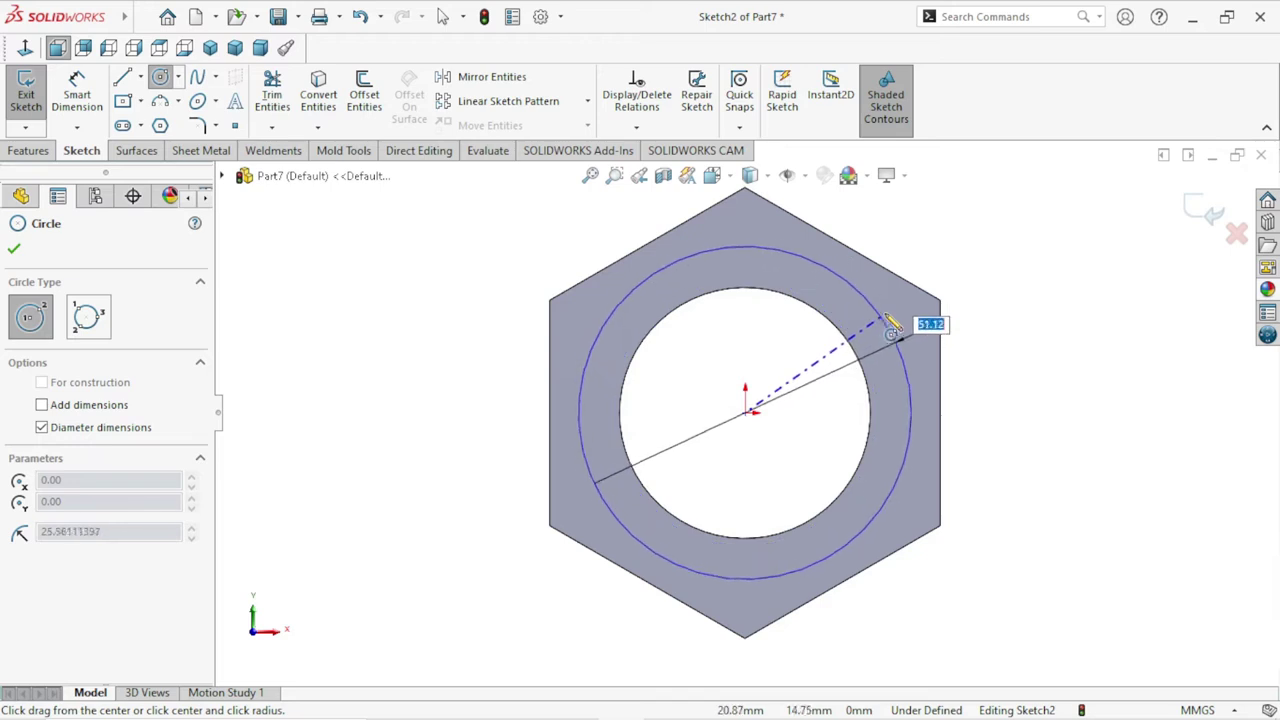
left_click(902, 318)
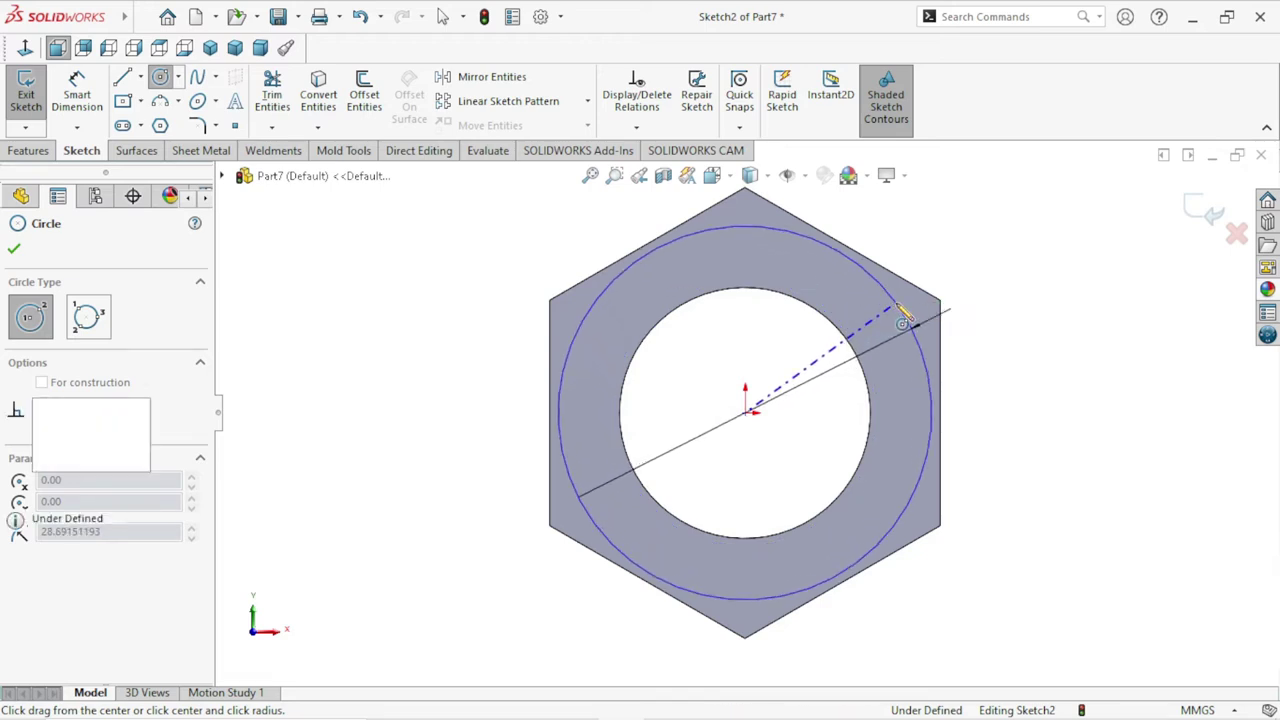
right_click(982, 355)
left_click(977, 289)
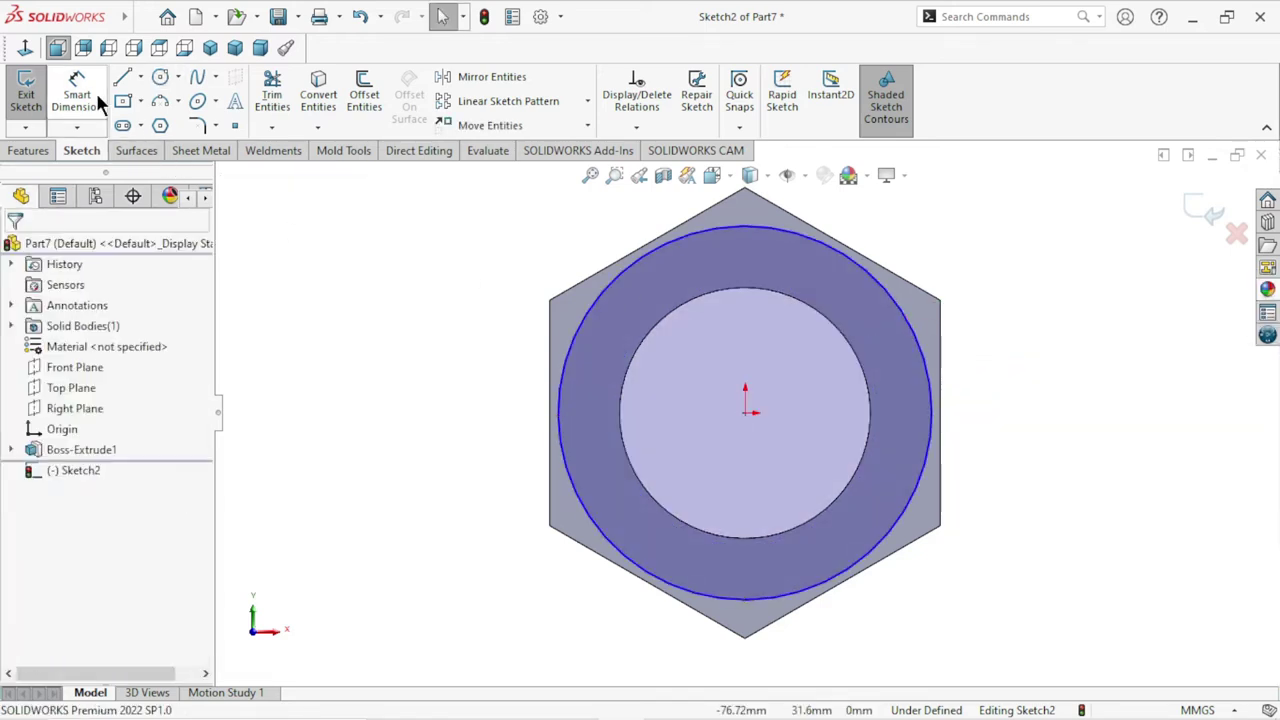
Dimension the new circle's diameter to 59.5 mm.
left_click(80, 92)
left_click(932, 400)
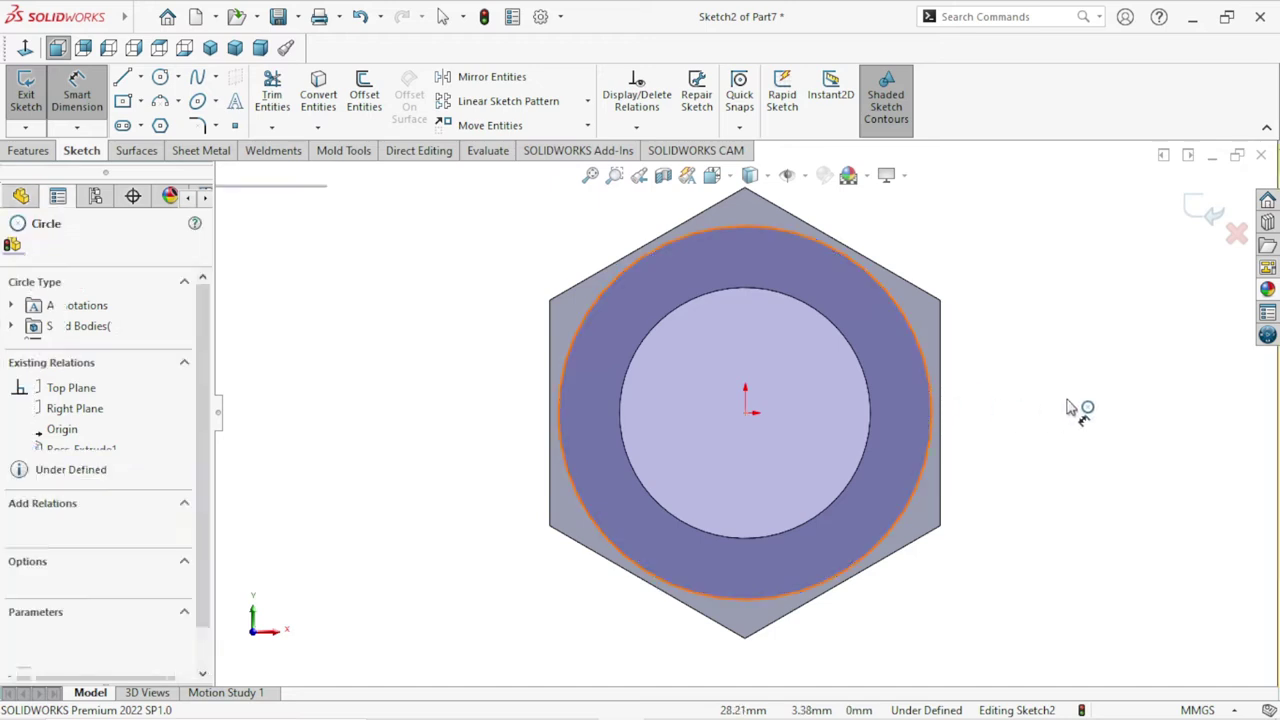
left_click(1035, 412)
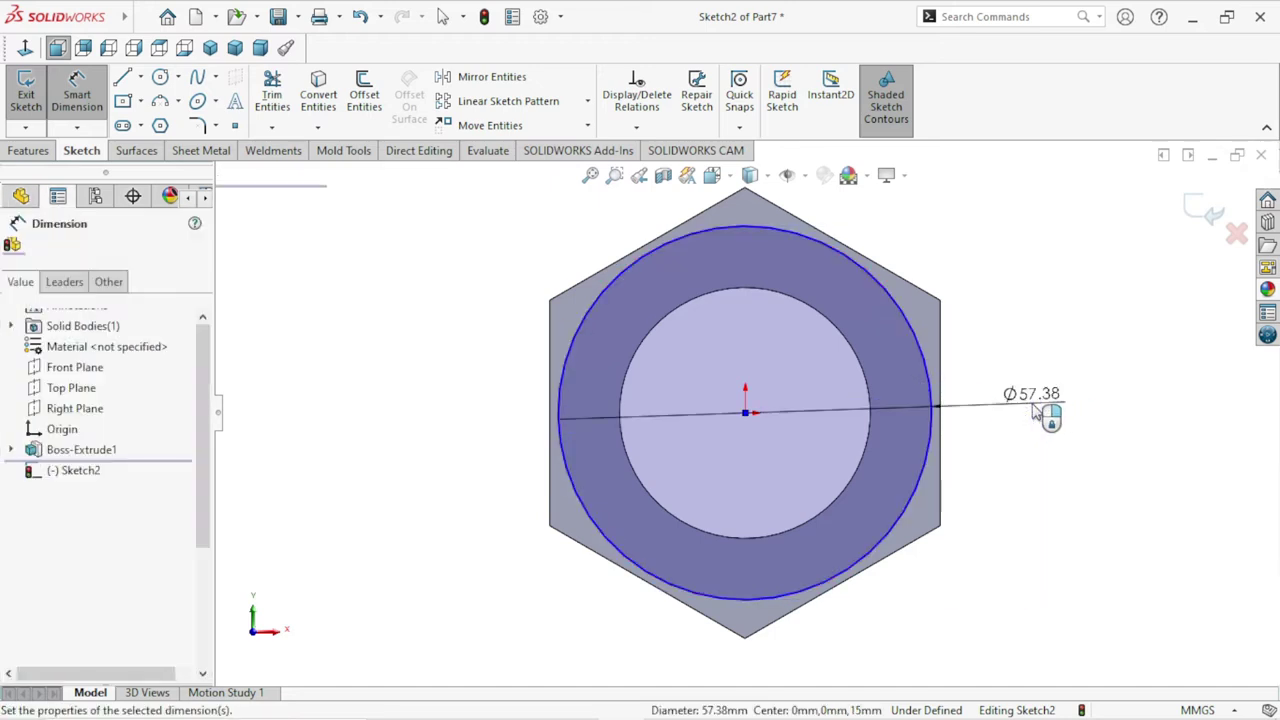
type("59.5")
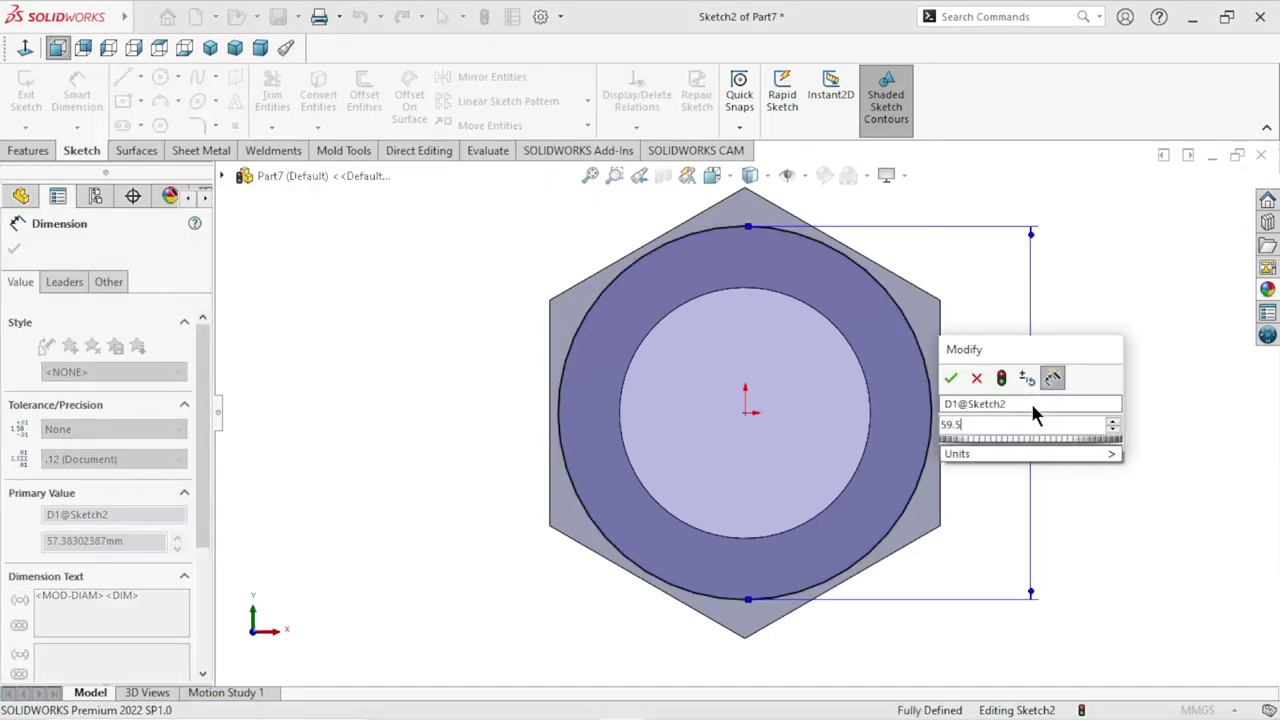
left_click(950, 380)
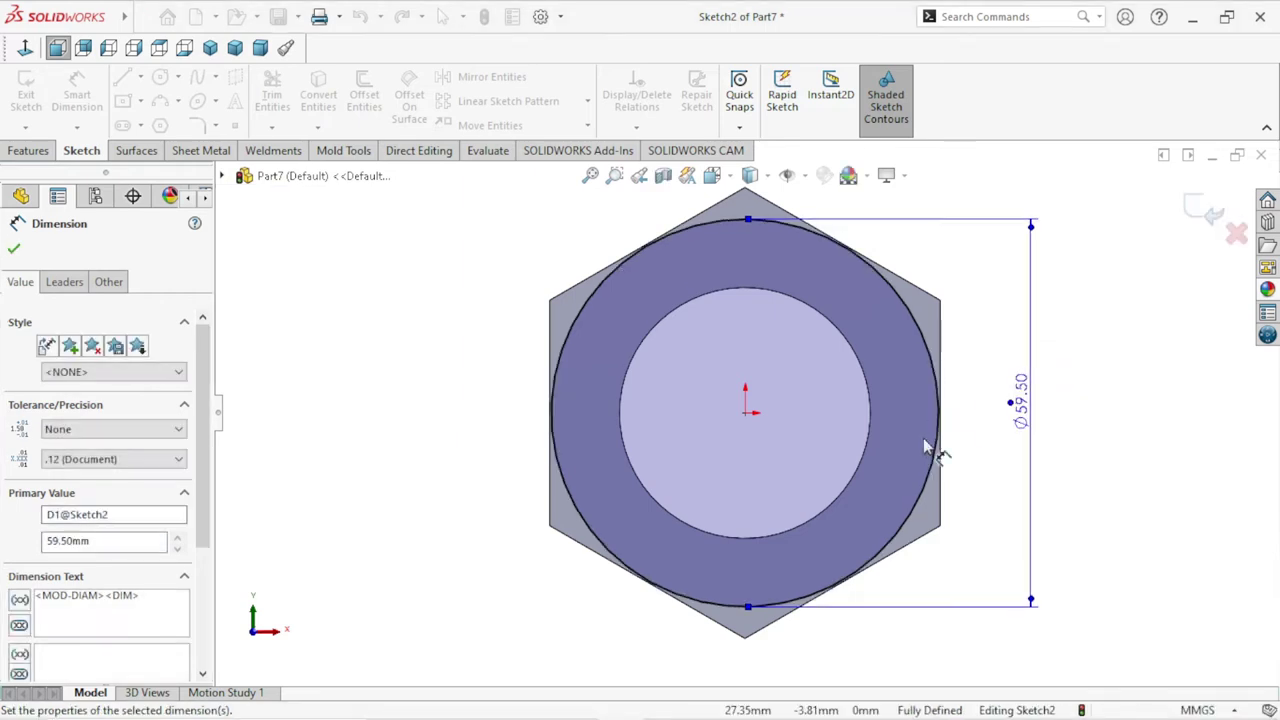
left_click(14, 250)
Cut outside the circle Blind 100 mm, flipped side, with 45° draft to chamfer the hex corners.
left_click(38, 152)
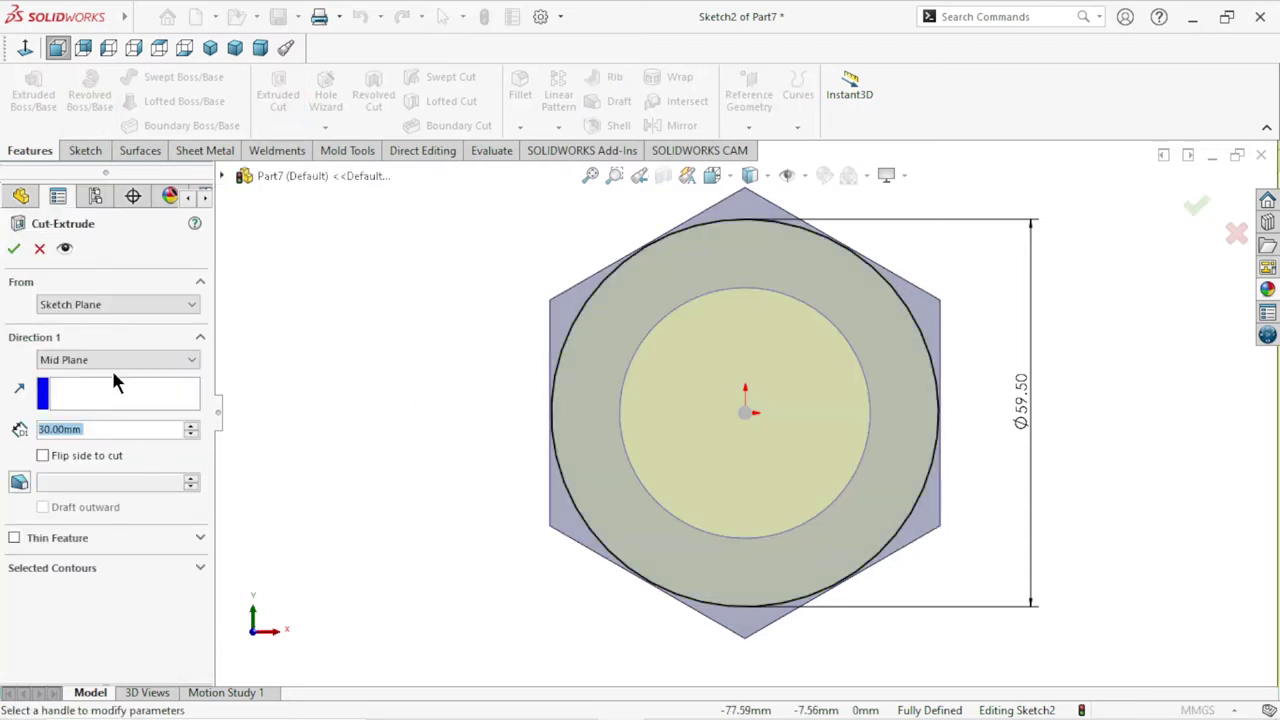
left_click(118, 360)
left_click(92, 372)
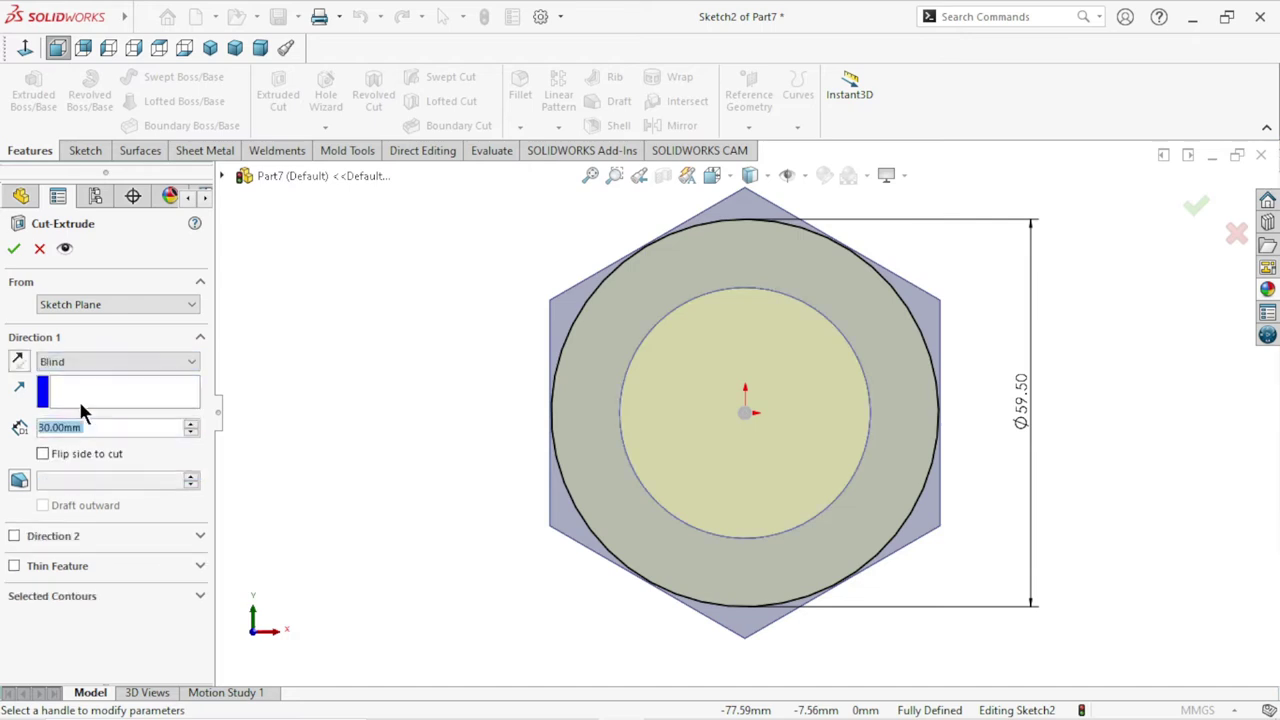
left_click(43, 455)
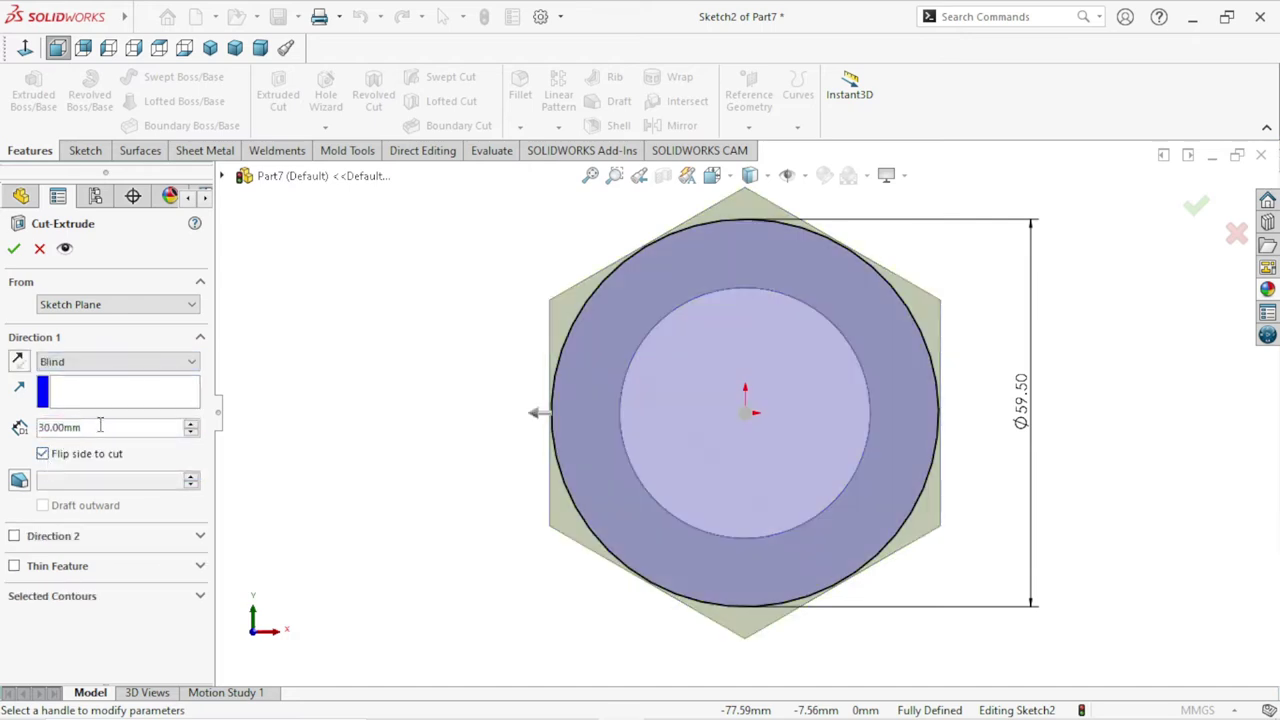
type("10")
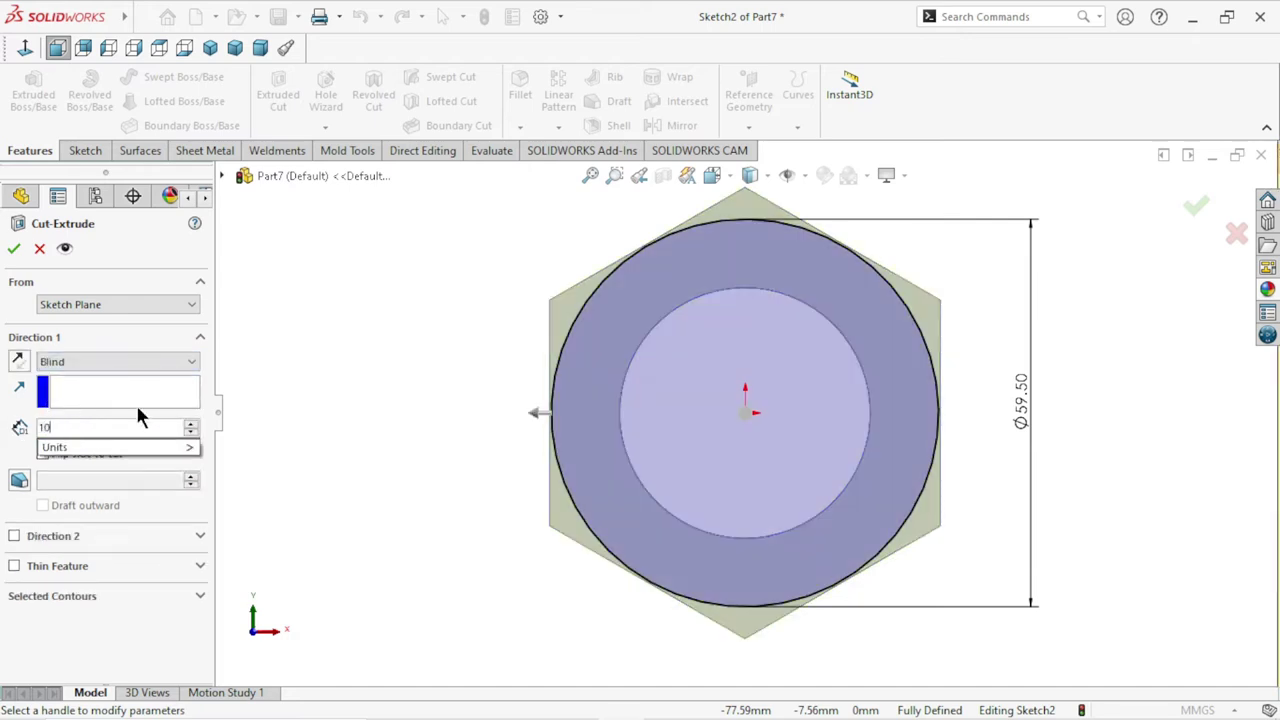
type("0")
key("Return")
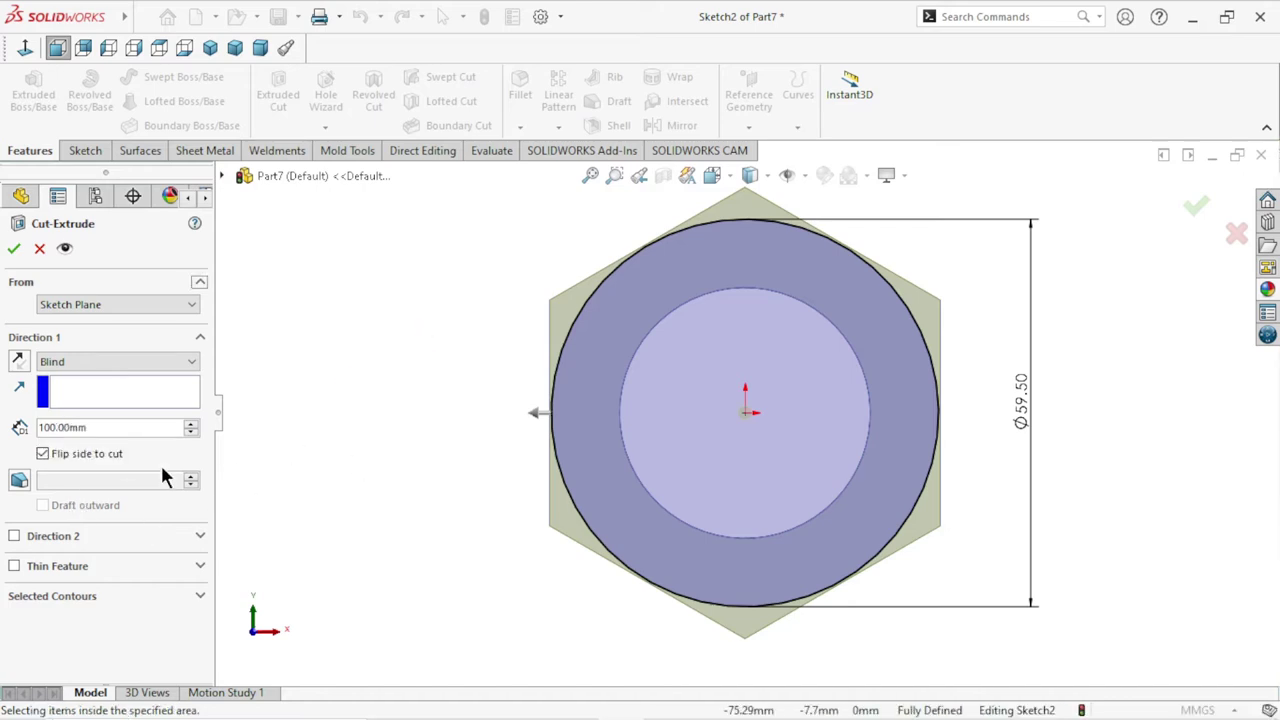
left_click(19, 481)
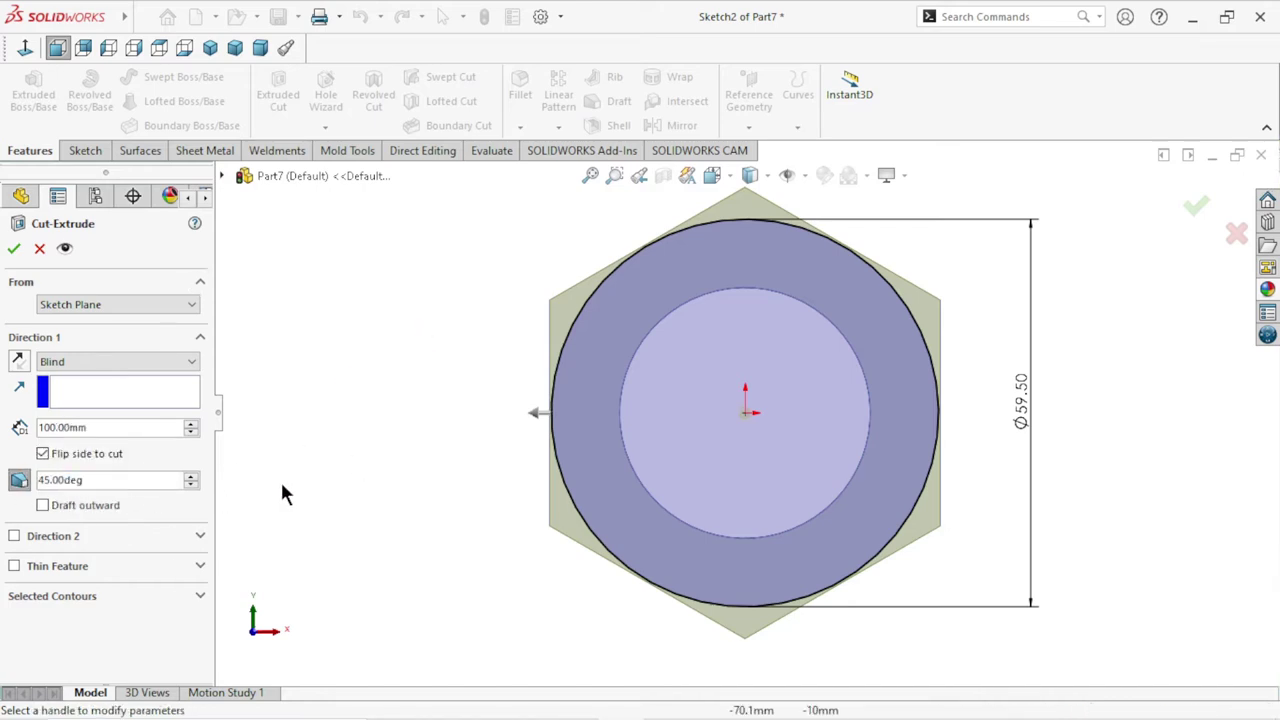
left_click(14, 250)
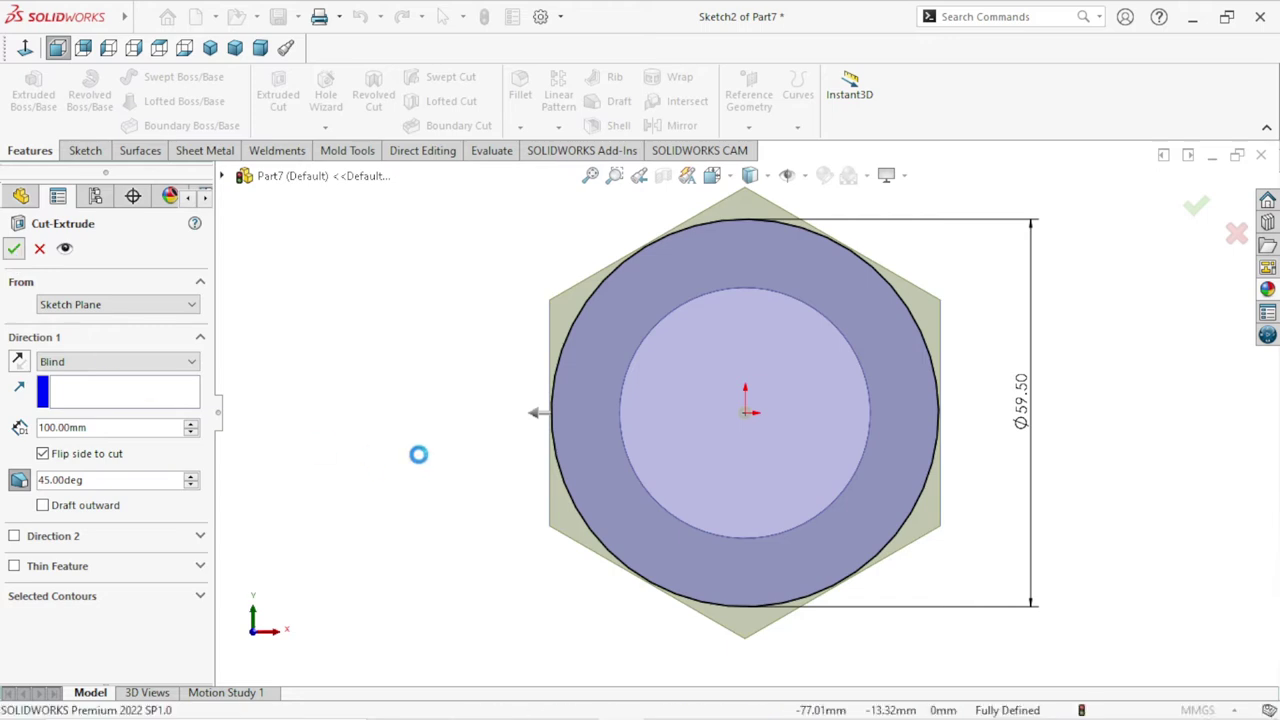
key("z")
mouse_move(485, 395)
middle_mouse_down()
mouse_move(550, 480)
mouse_move(443, 480)
mouse_move(354, 400)
mouse_move(351, 449)
mouse_move(405, 514)
middle_mouse_up()
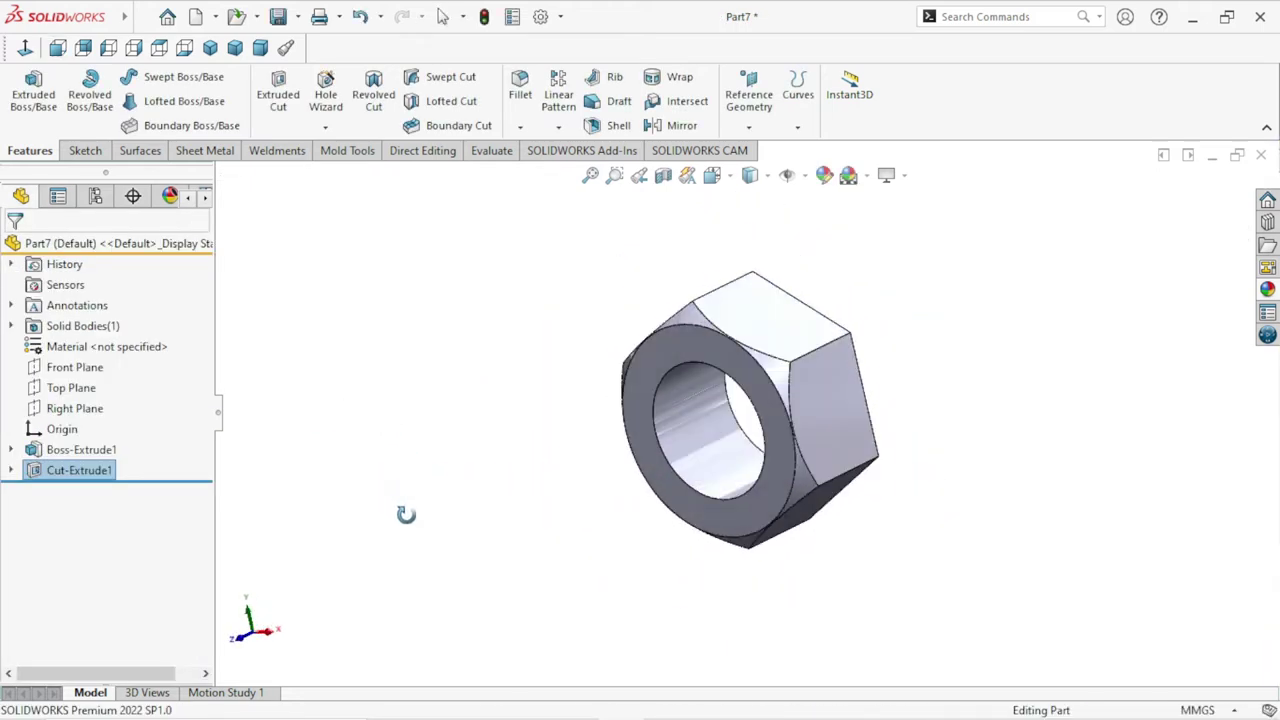
Mirror the chamfer cut about the Front Plane so both nut faces are chamfered.
left_click(558, 128)
left_click(591, 194)
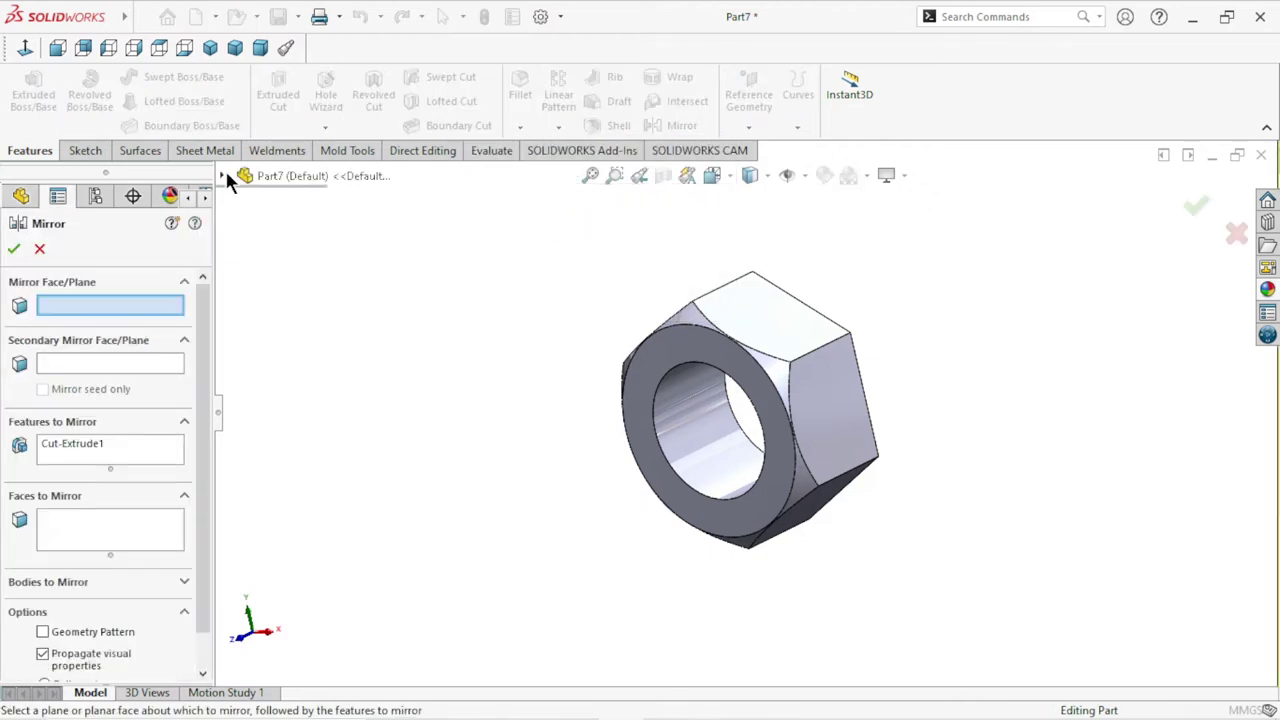
left_click(223, 176)
left_click(307, 300)
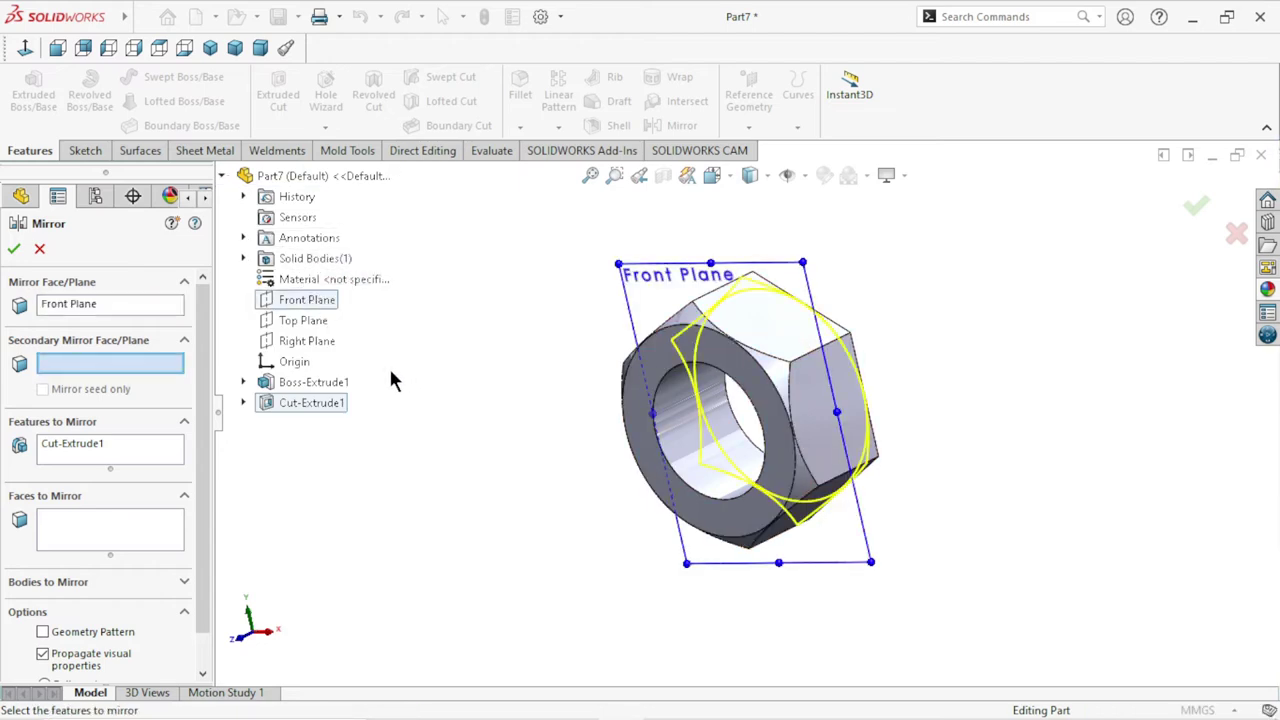
mouse_move(555, 455)
middle_mouse_down()
mouse_move(517, 440)
mouse_move(507, 465)
middle_mouse_up()
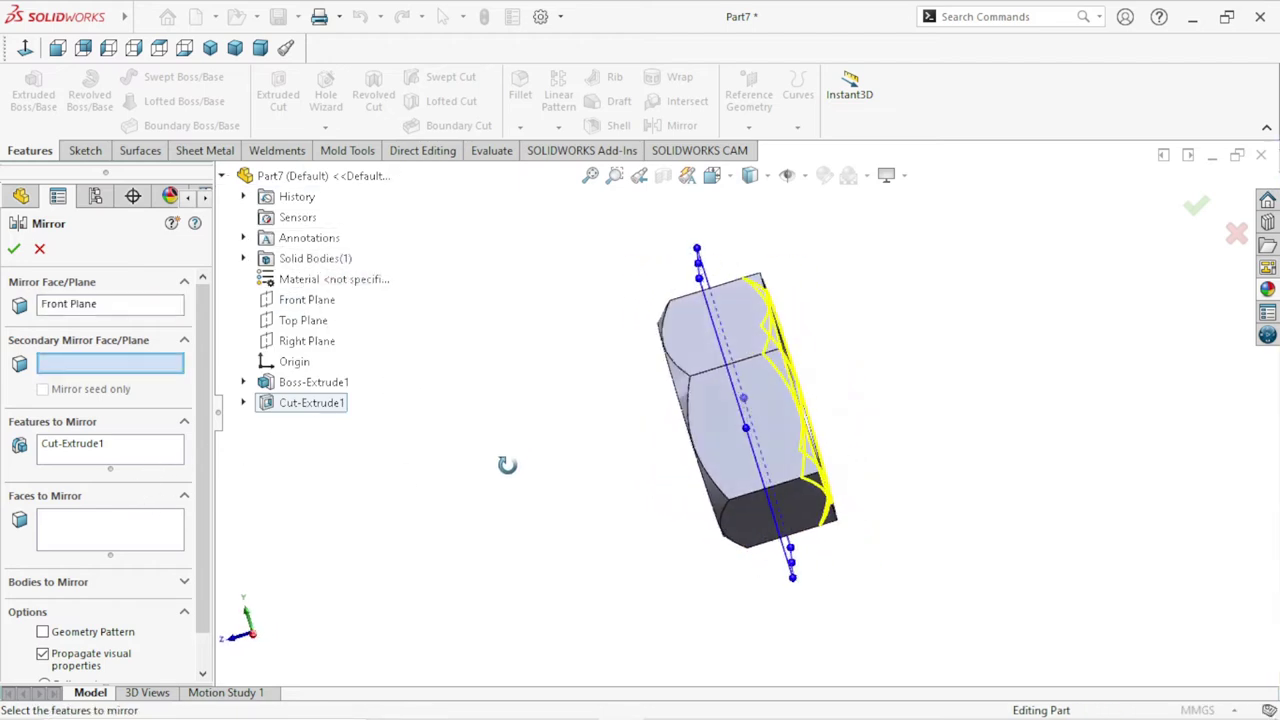
left_click(15, 248)
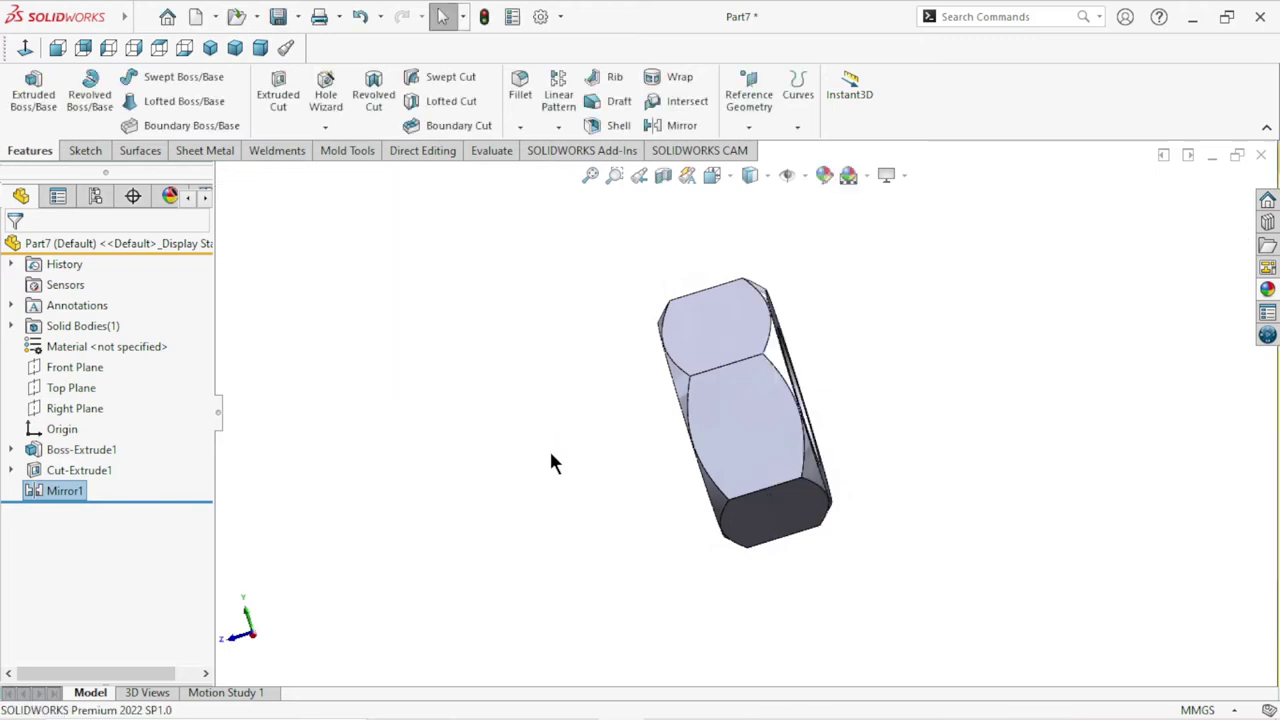
mouse_move(682, 472)
middle_mouse_down()
mouse_move(757, 434)
mouse_move(748, 460)
middle_mouse_up()
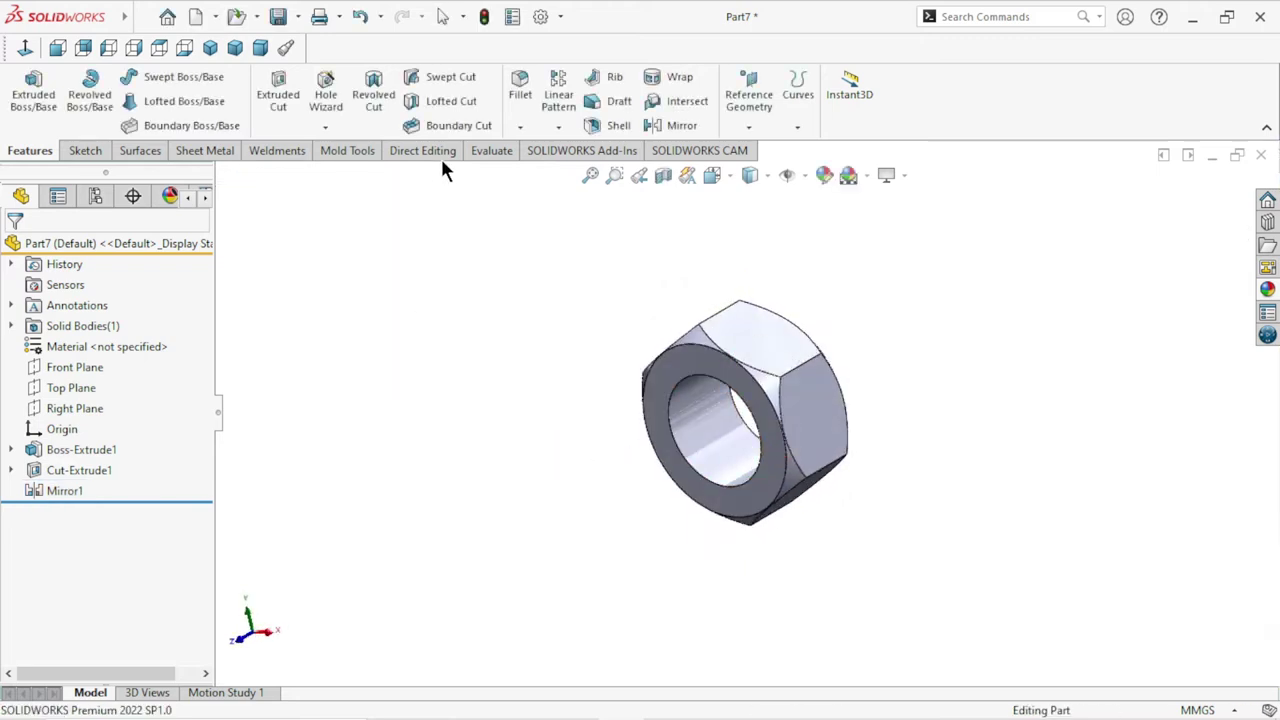
Chamfer the bore edge 1.5 mm by selecting the inner bore face.
left_click(519, 126)
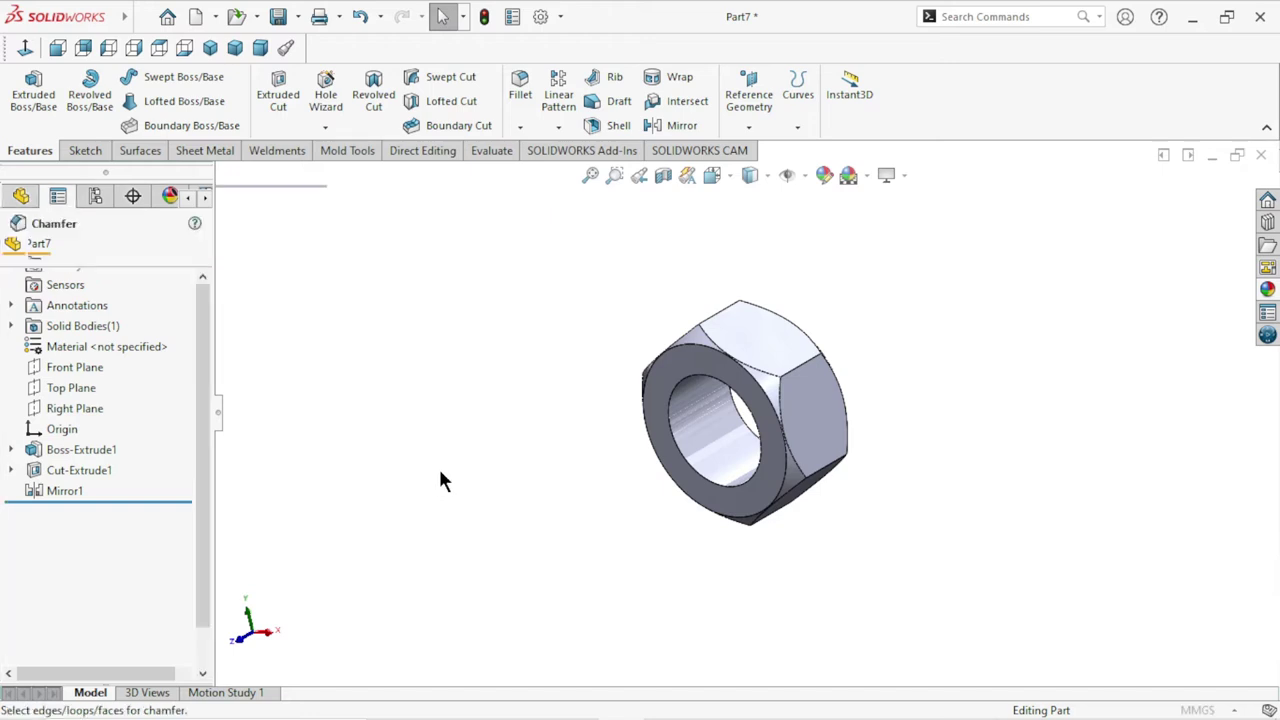
type("1.5")
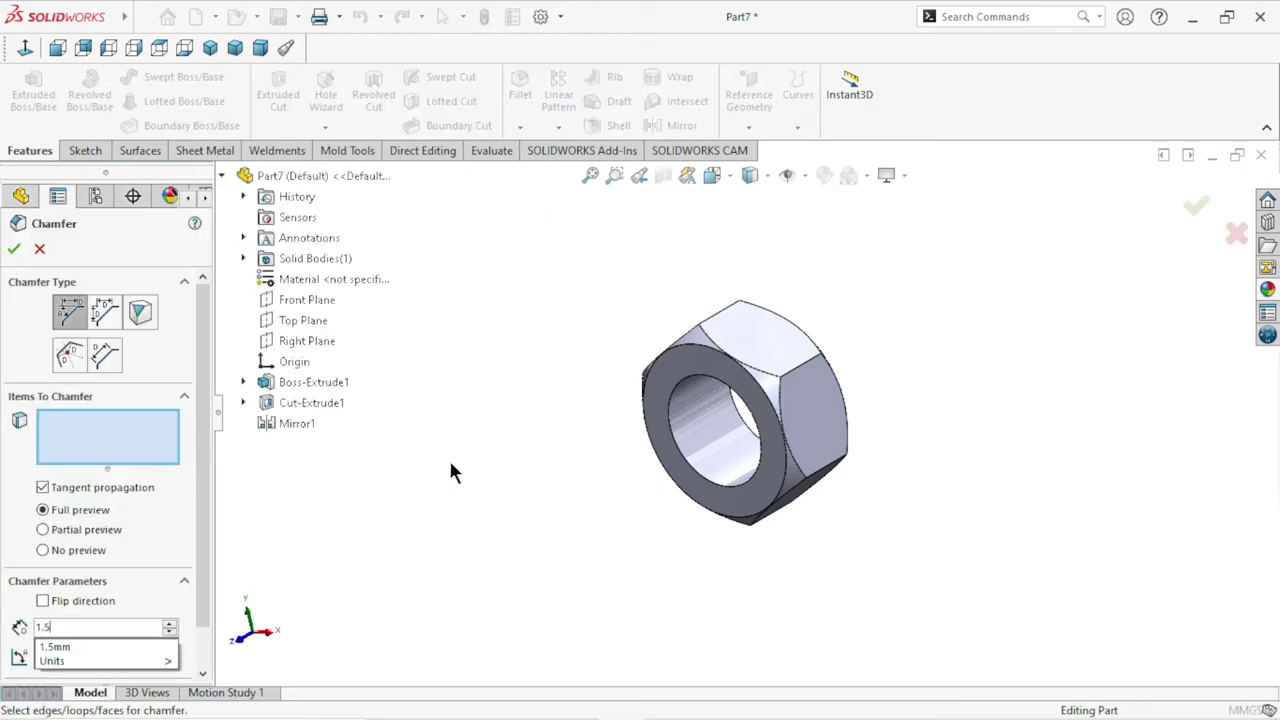
left_click(698, 427)
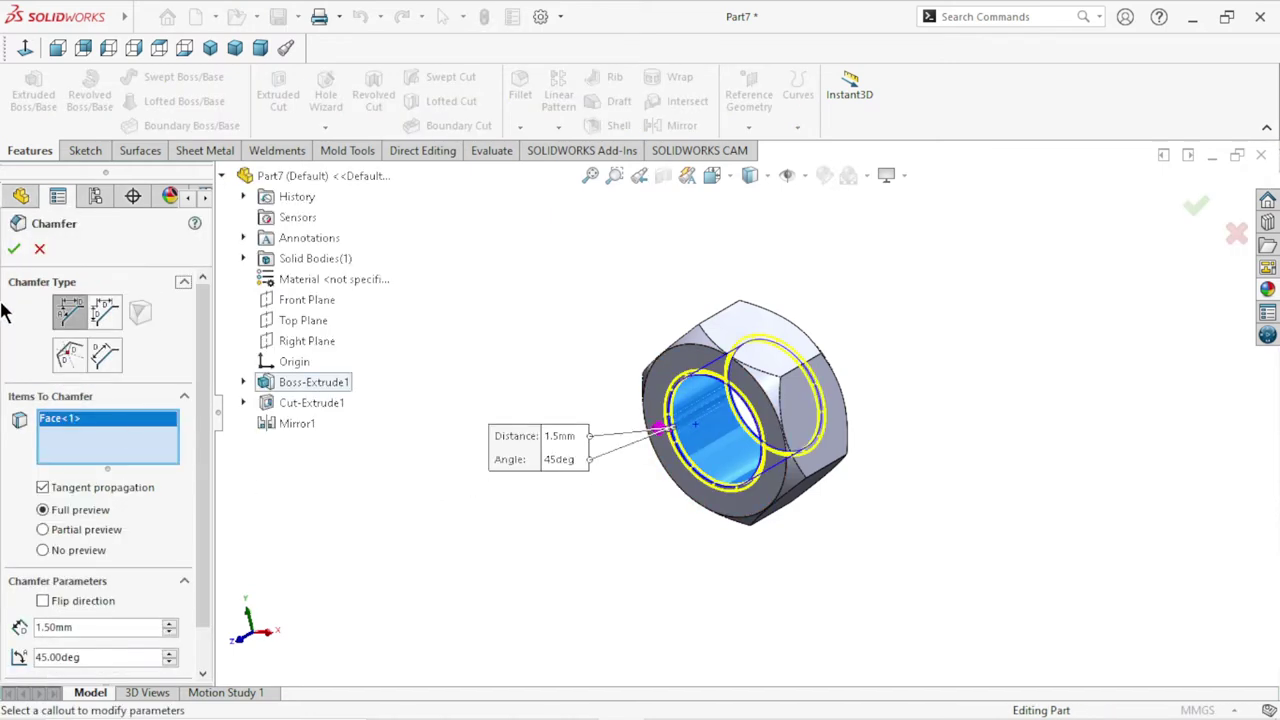
left_click(16, 249)
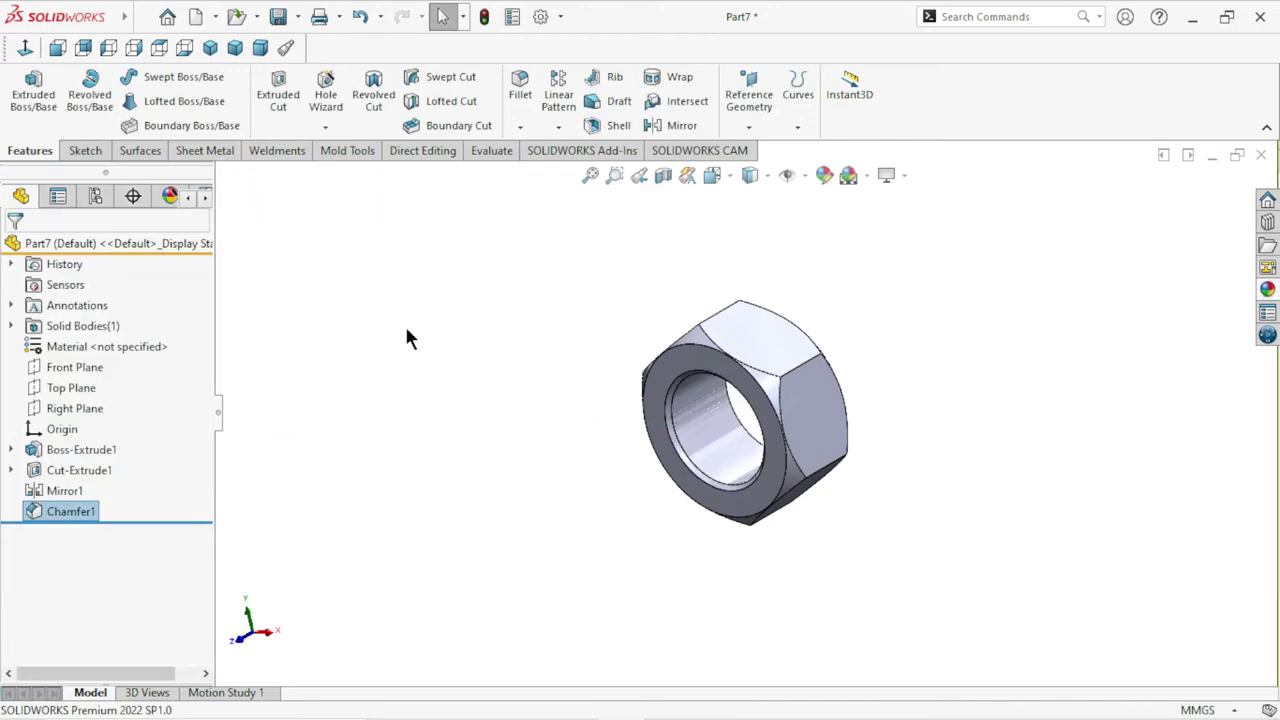
left_click(202, 54)
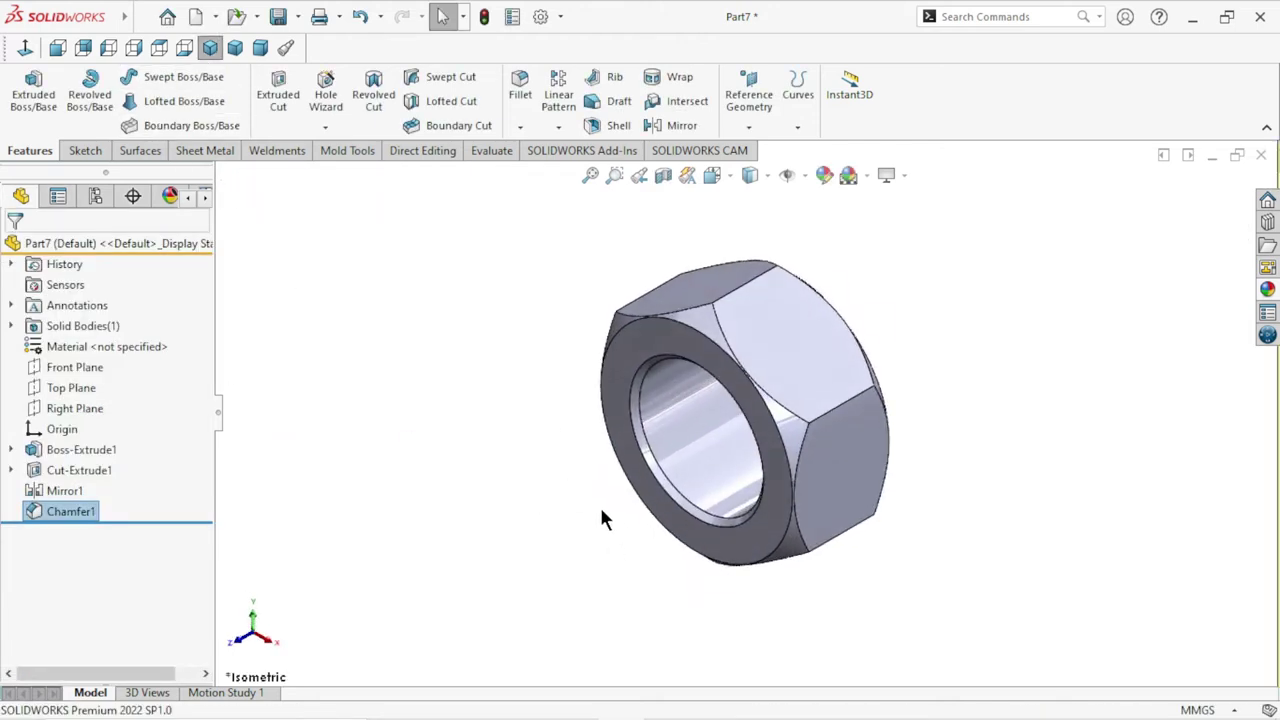
middle_click_drag(530, 530, 620, 477)
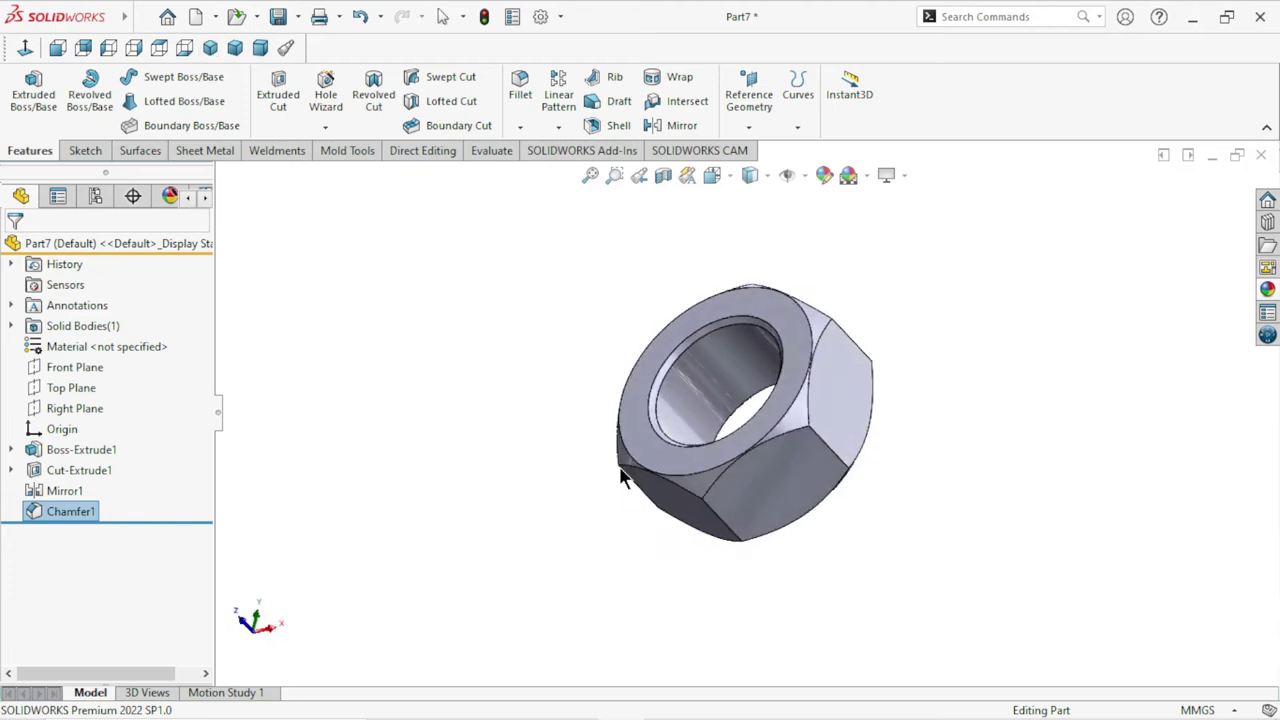
On one hex side face, sketch a center rectangle centred on the nut's top edge.
left_click(808, 510)
left_click(864, 426)
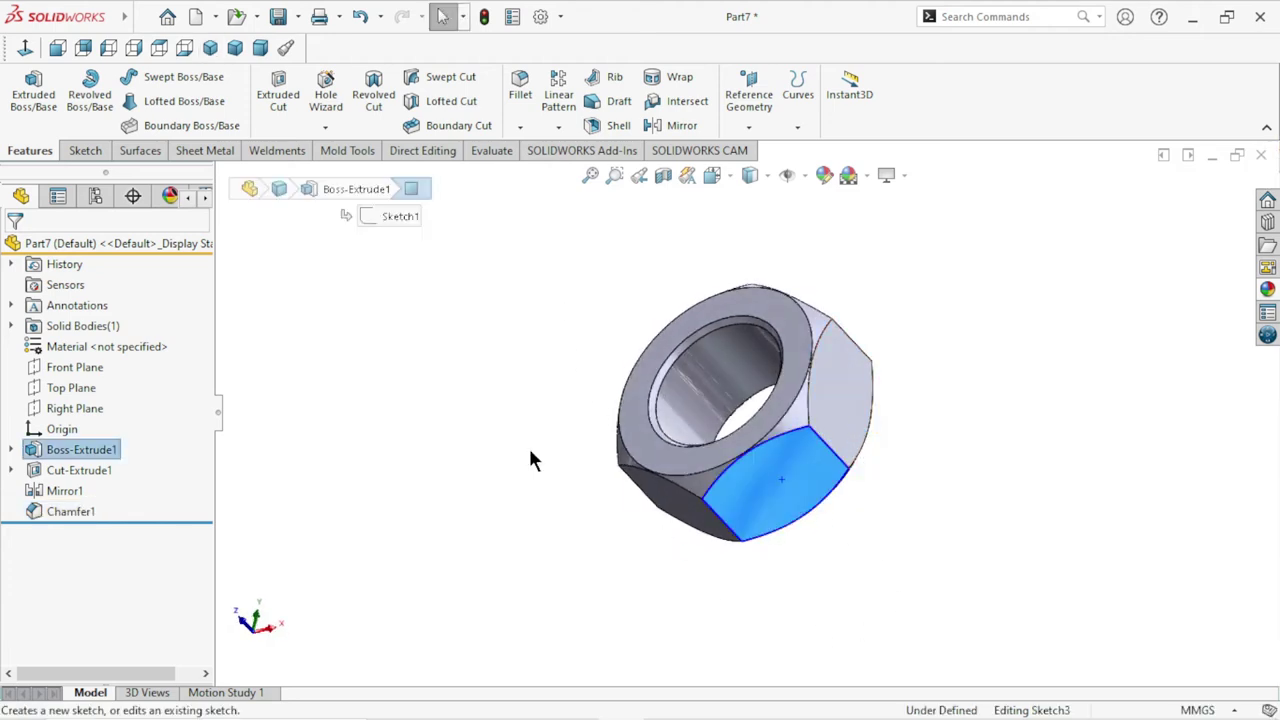
left_click(25, 48)
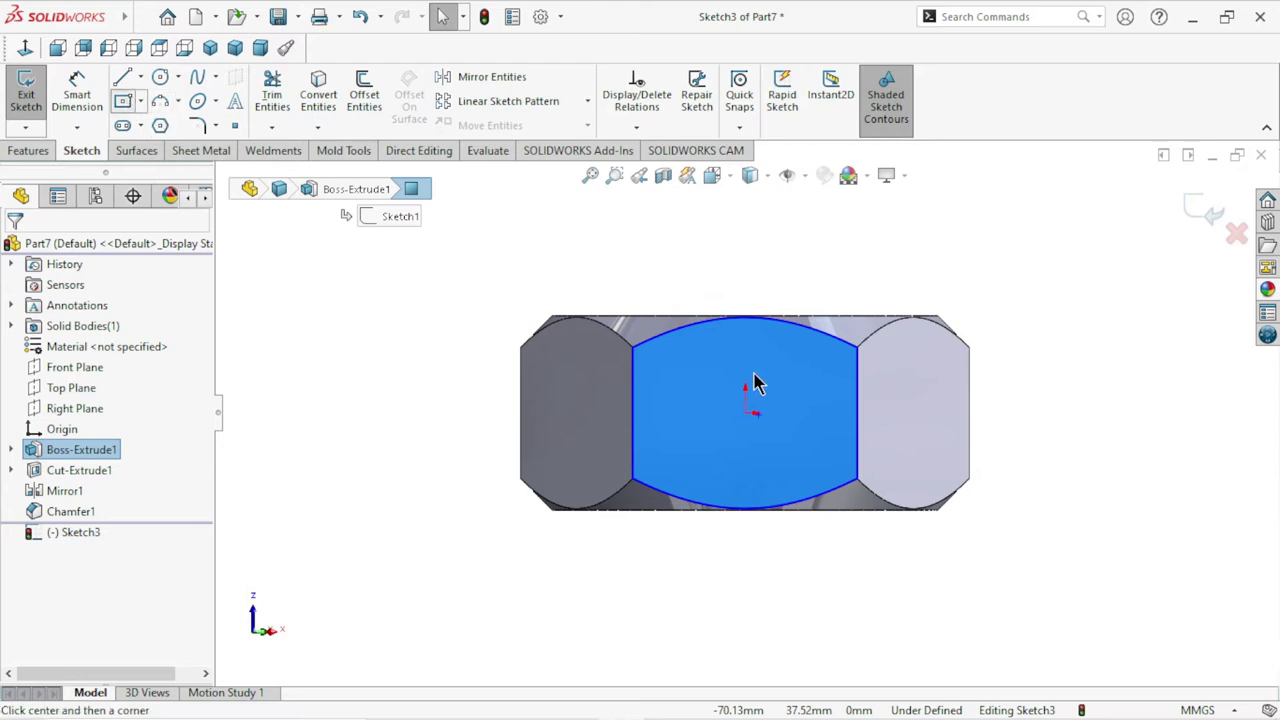
left_click(745, 316)
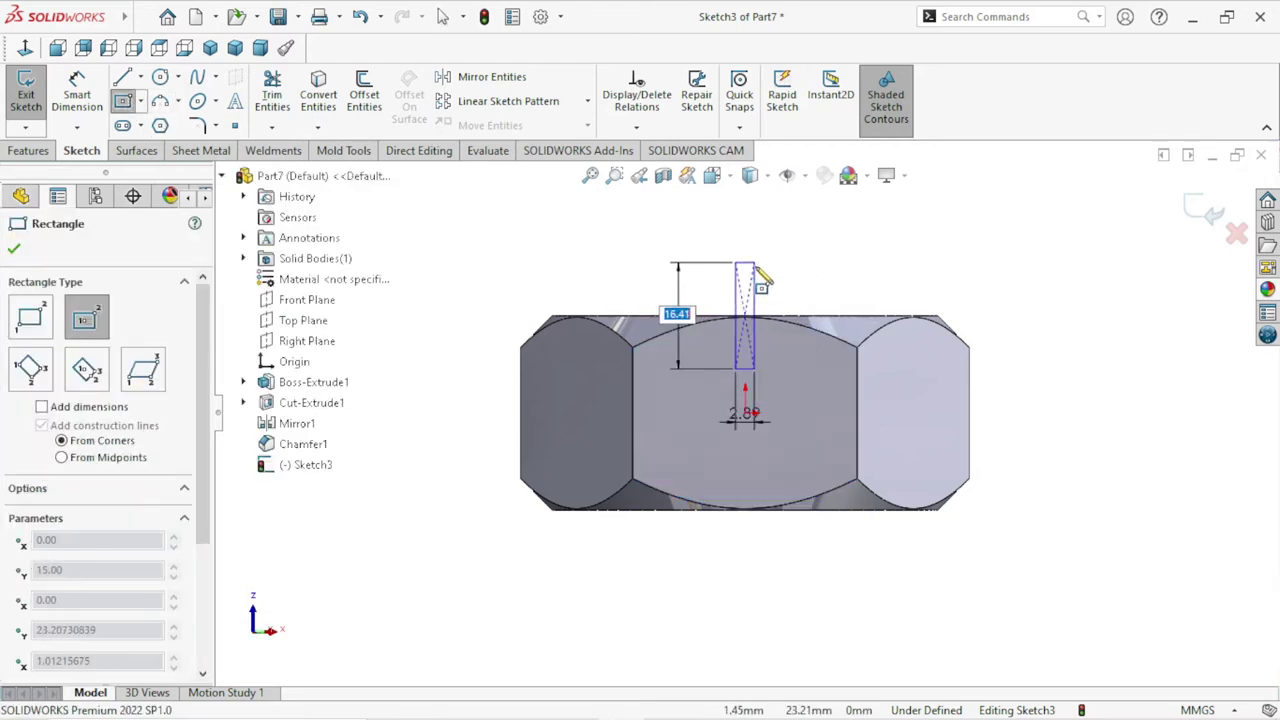
left_click(766, 276)
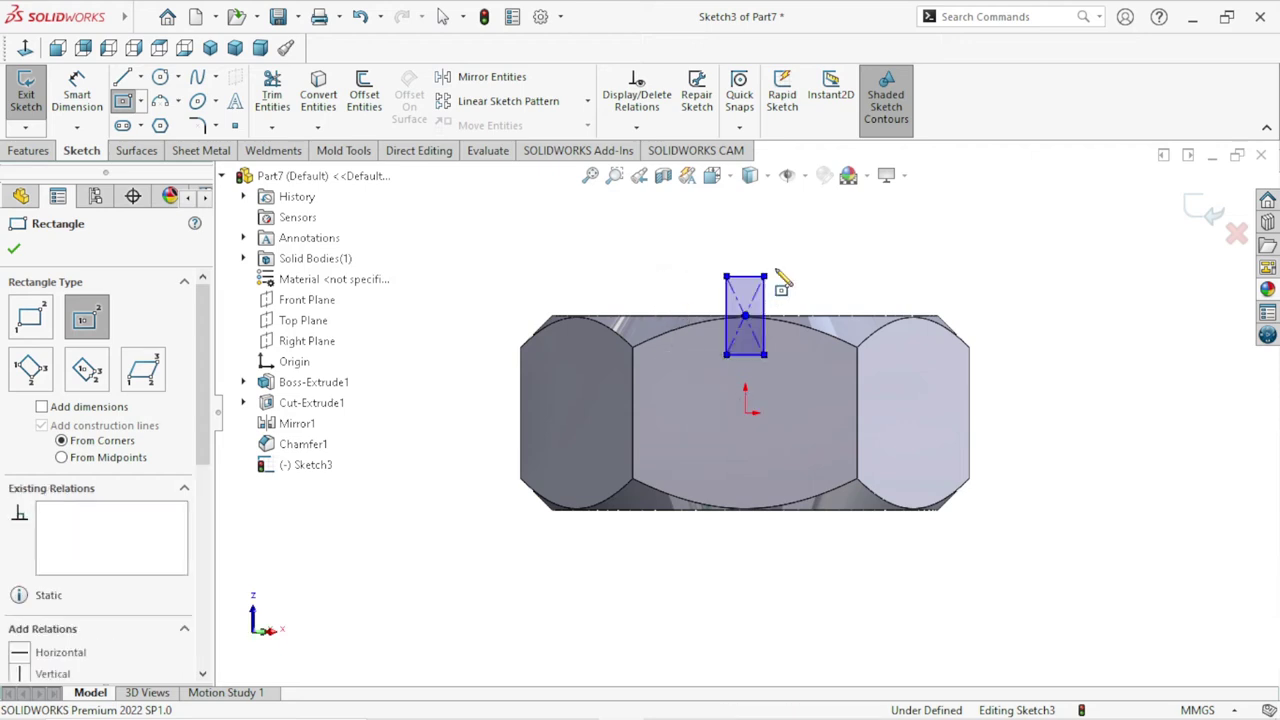
right_click(801, 271)
left_click(826, 275)
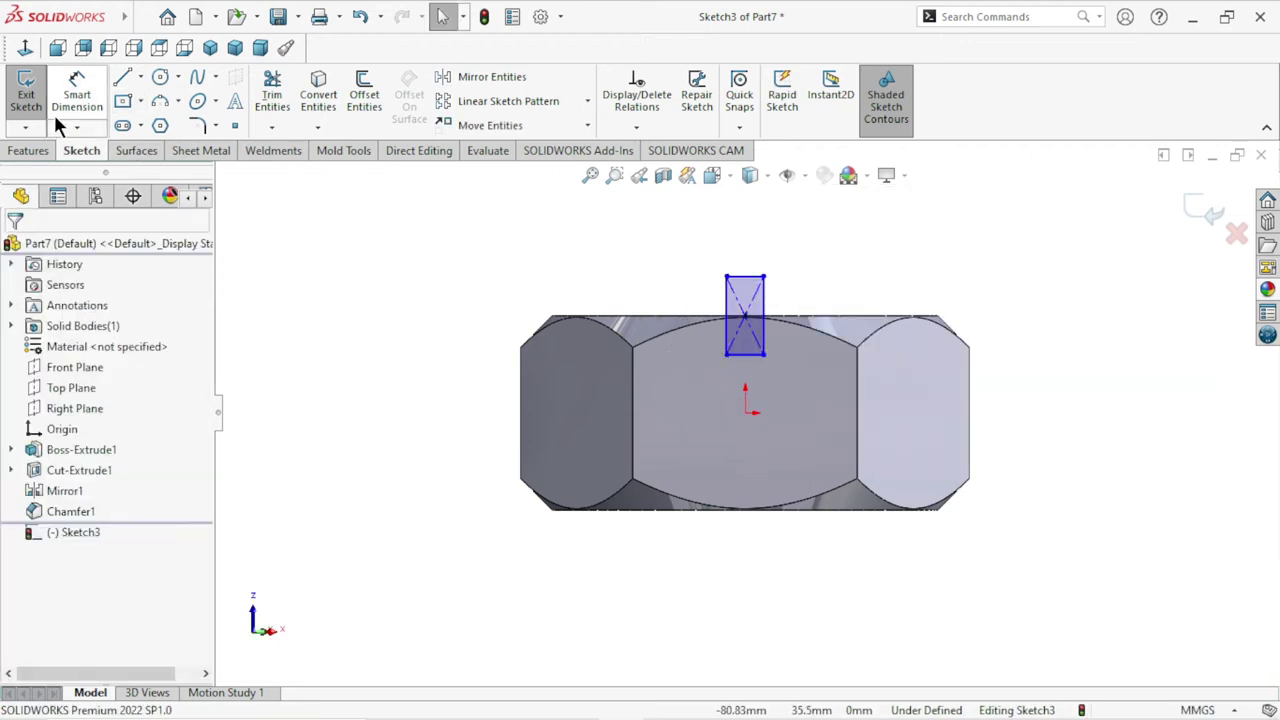
Dimension the rectangle 10 mm wide with its bottom edge 7 mm above the origin.
left_click(746, 279)
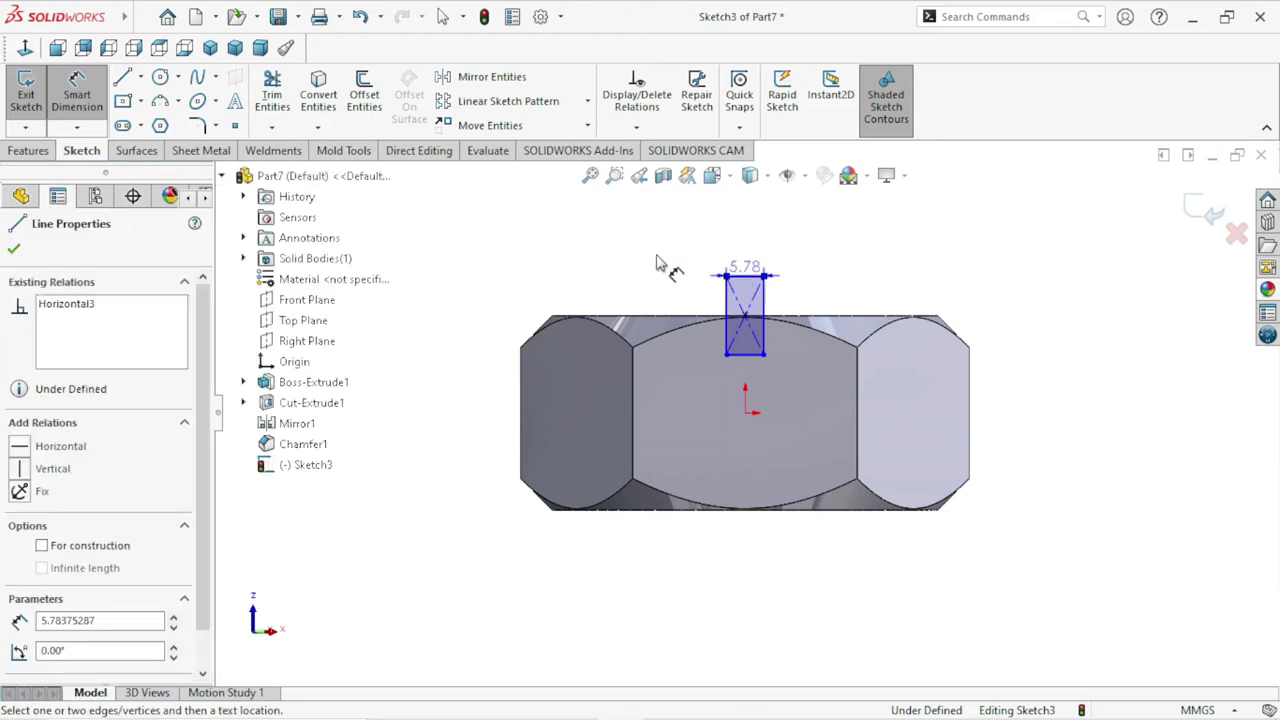
left_click(667, 253)
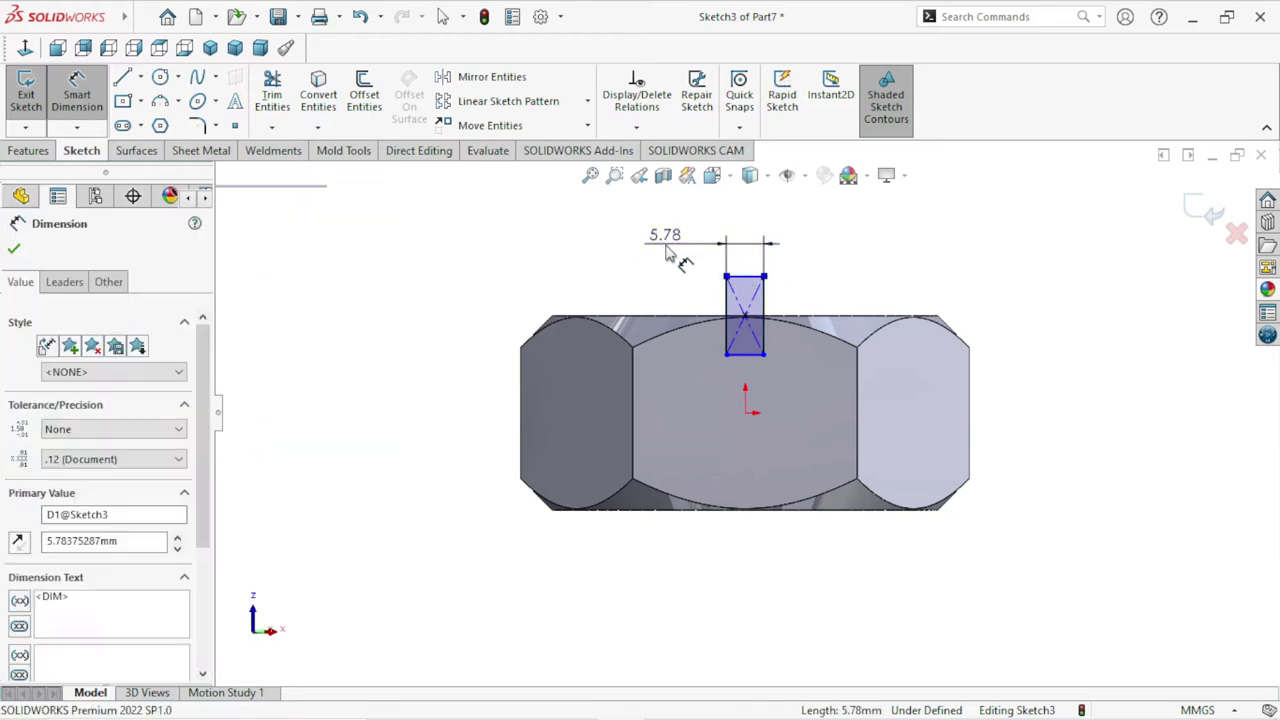
type("10")
left_click(584, 220)
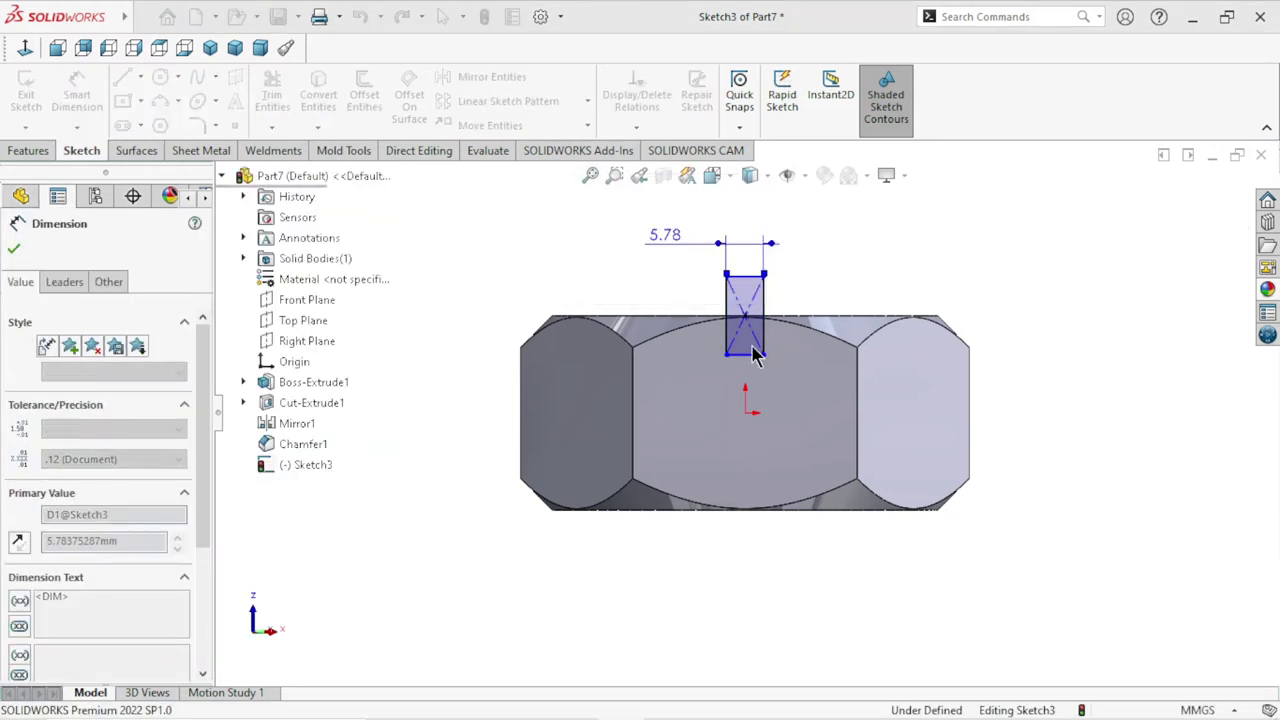
scroll(800, 385, "down", 2)
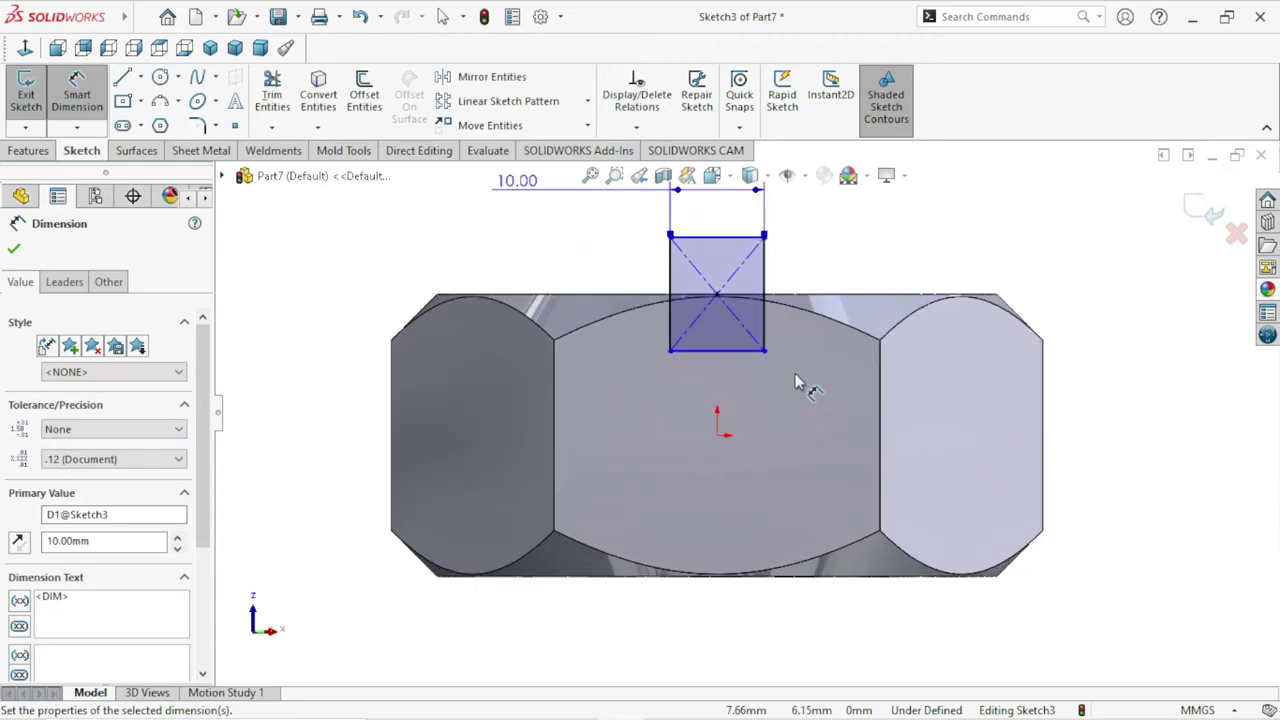
left_click(719, 437)
left_click(688, 388)
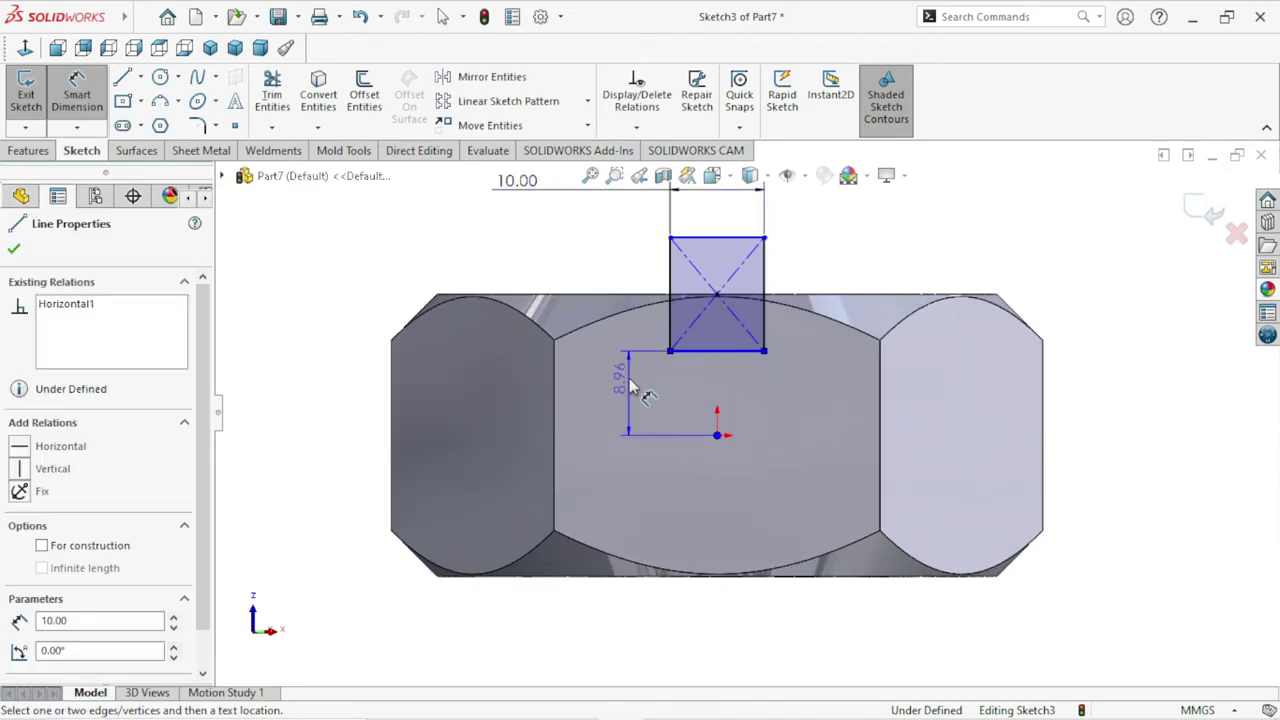
left_click(632, 388)
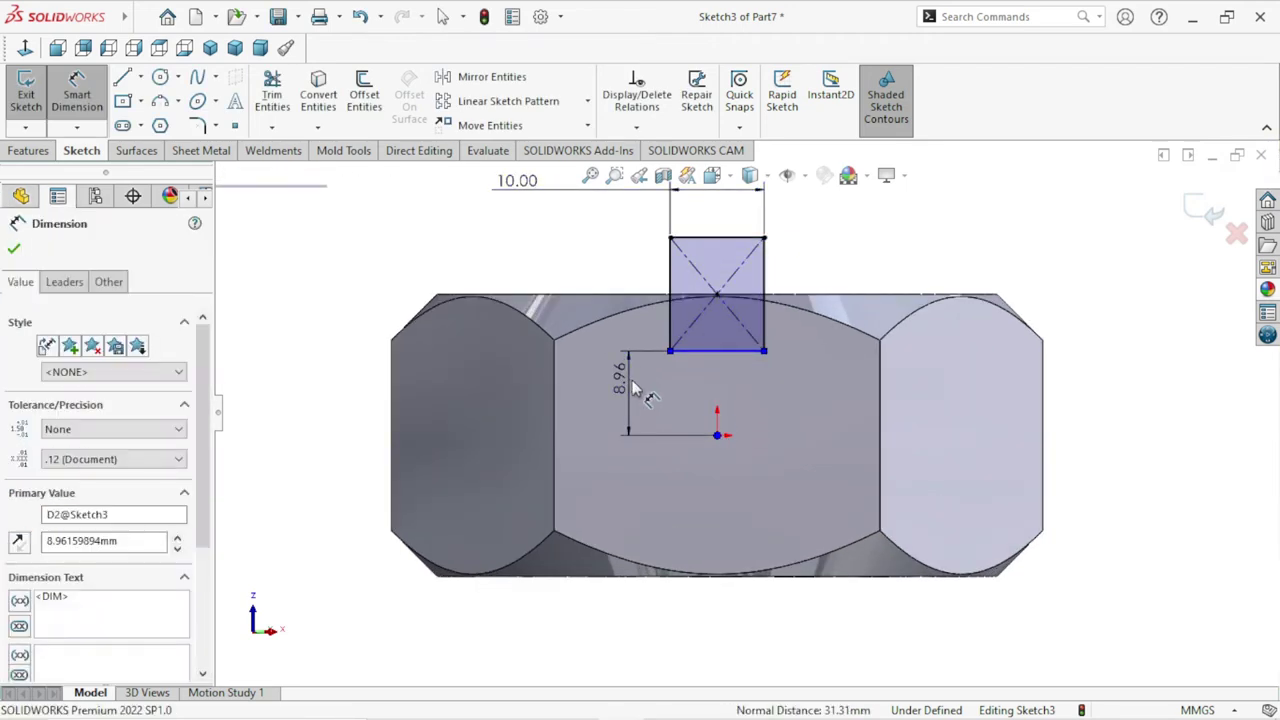
type("7")
left_click(549, 352)
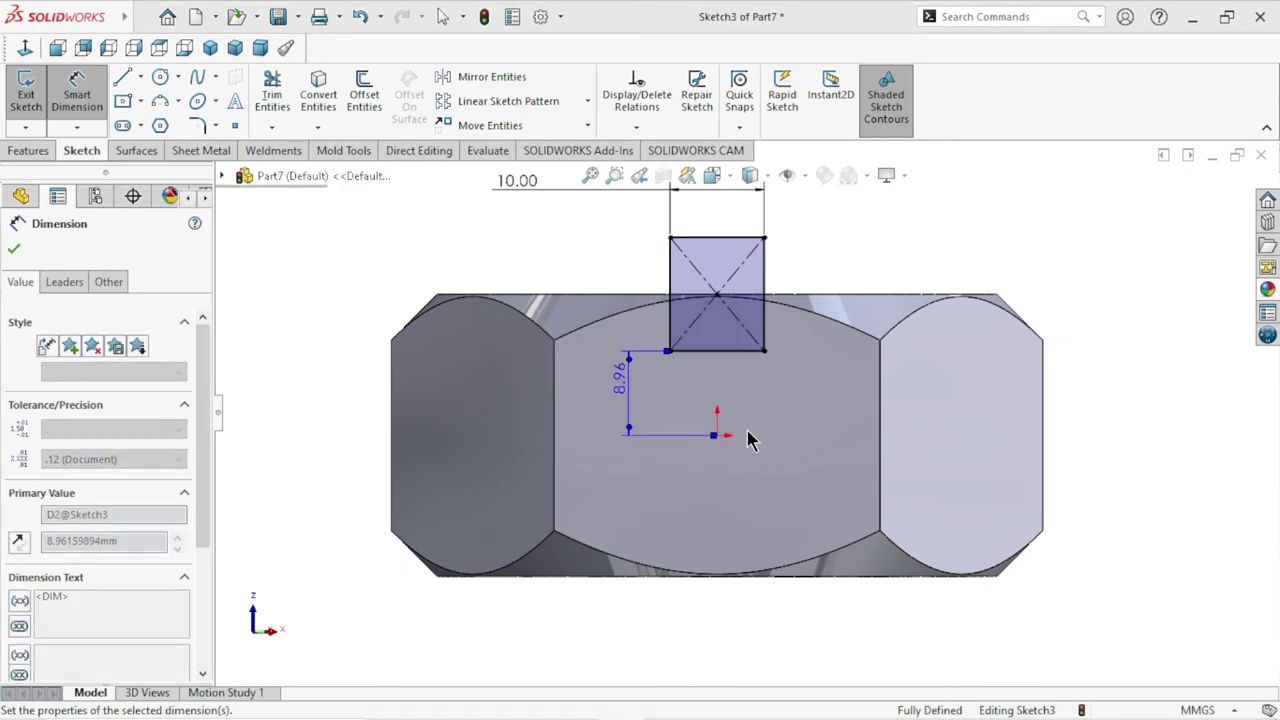
scroll(765, 417, "up", 2)
scroll(765, 417, "down", 1)
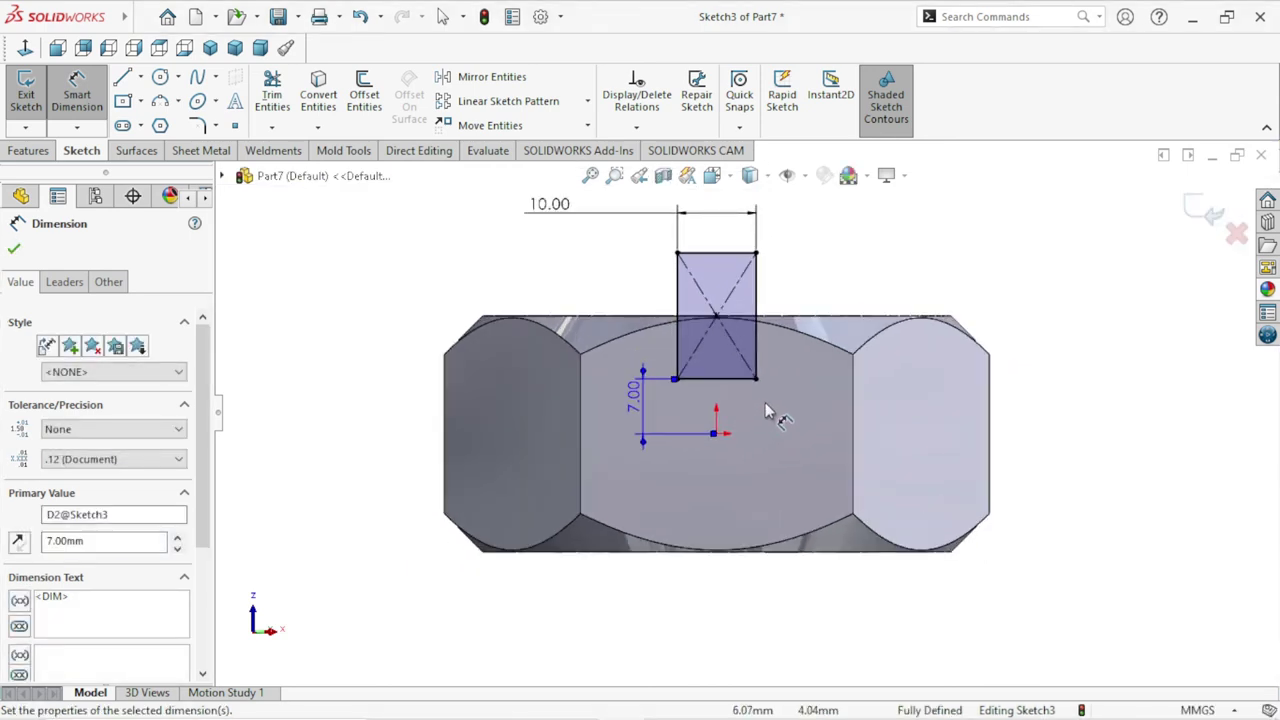
left_click(20, 250)
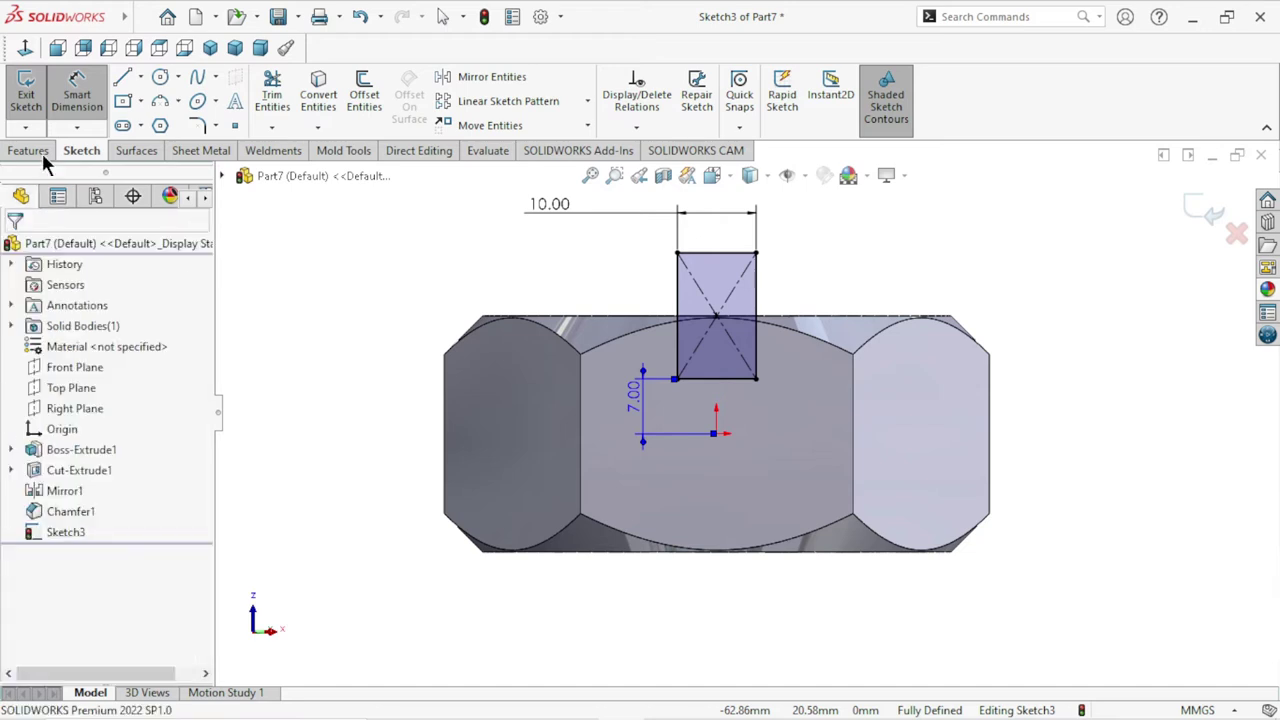
left_click(39, 148)
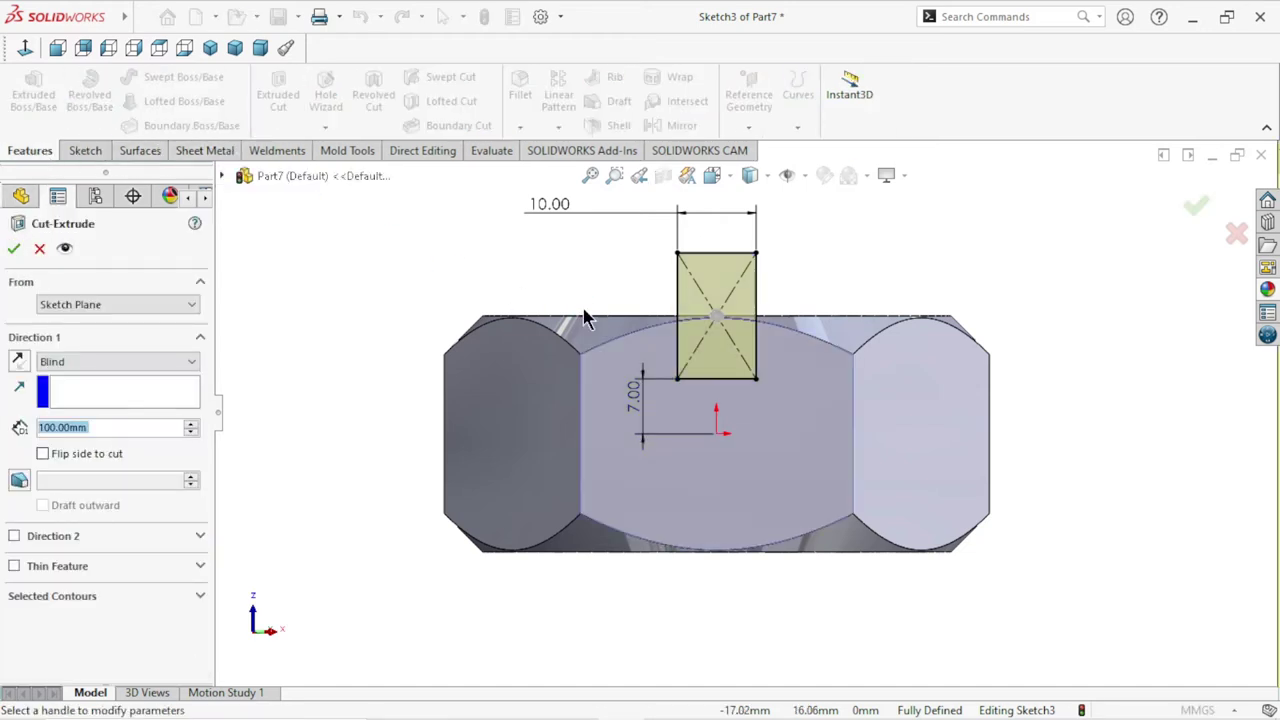
Cut the rectangle Up To Next, notching one slot through the hex flat into the bore.
middle_click_drag(995, 329, 945, 420)
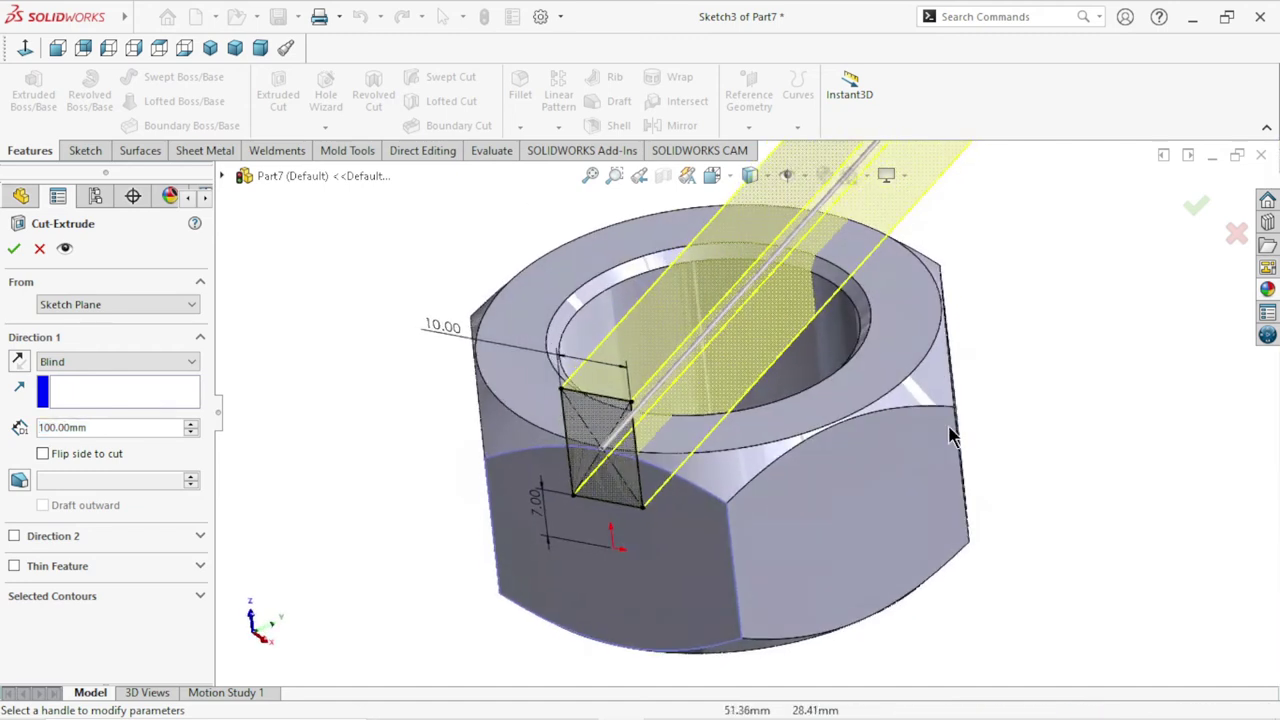
scroll(855, 435, "up", 2)
left_click(56, 361)
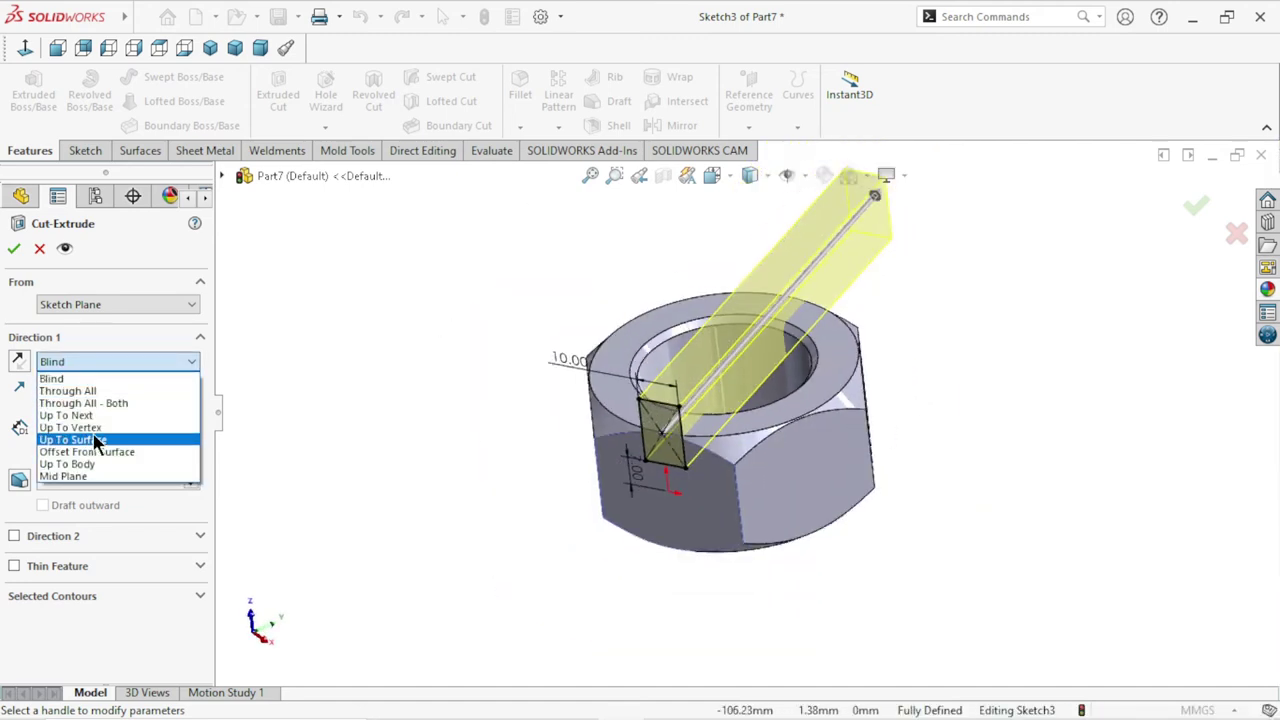
left_click(62, 415)
middle_click_drag(1003, 420, 970, 432)
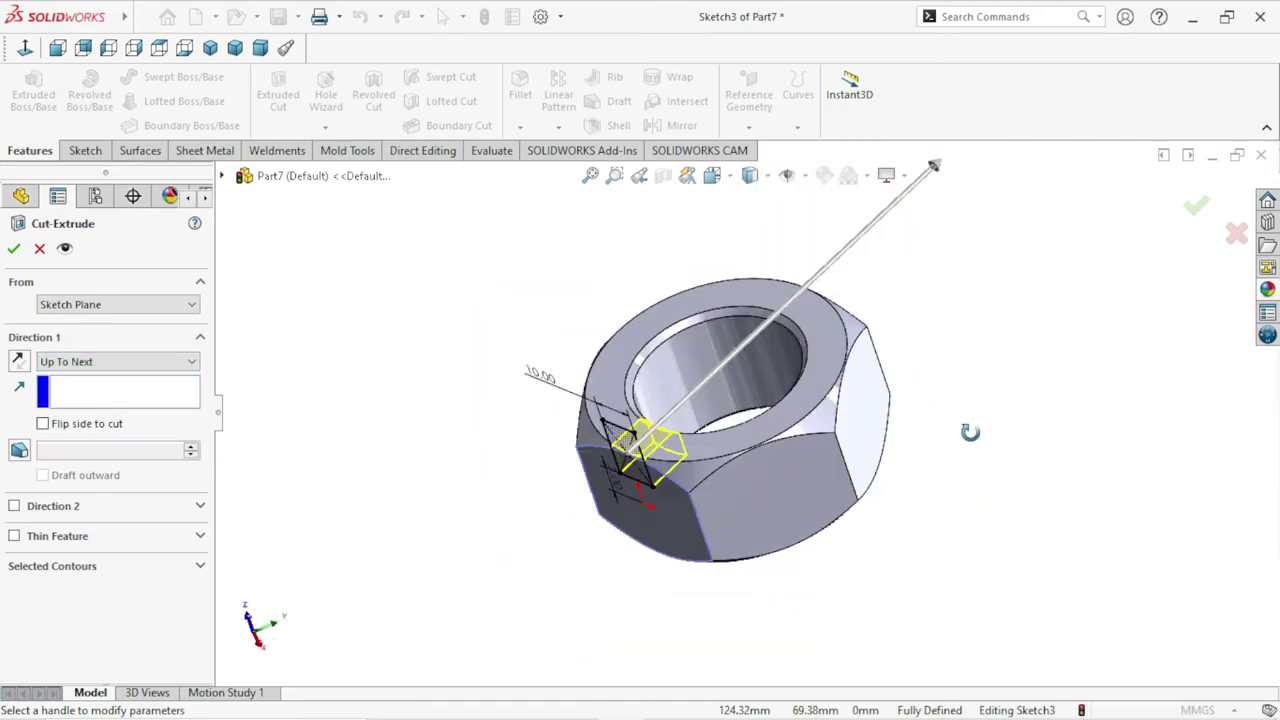
left_click(20, 248)
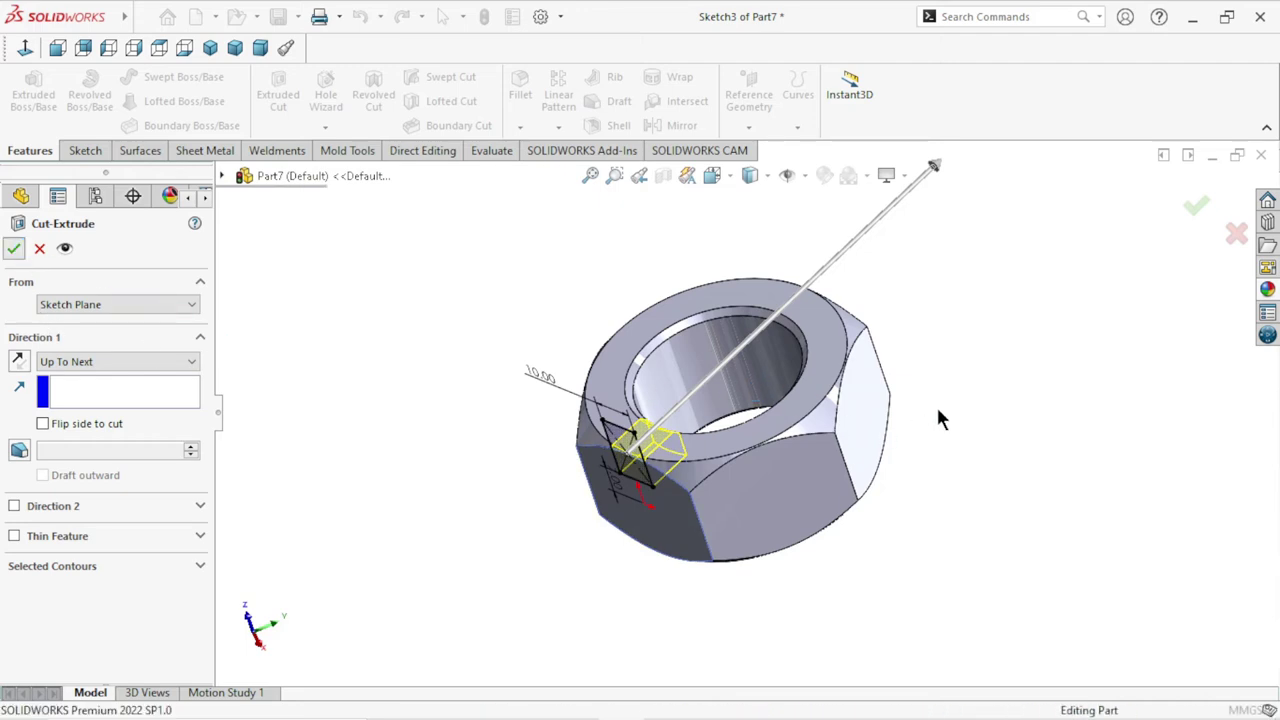
mouse_move(938, 410)
middle_mouse_down()
mouse_move(957, 346)
mouse_move(929, 440)
mouse_move(946, 500)
mouse_move(956, 427)
mouse_move(911, 429)
mouse_move(983, 373)
middle_mouse_up()
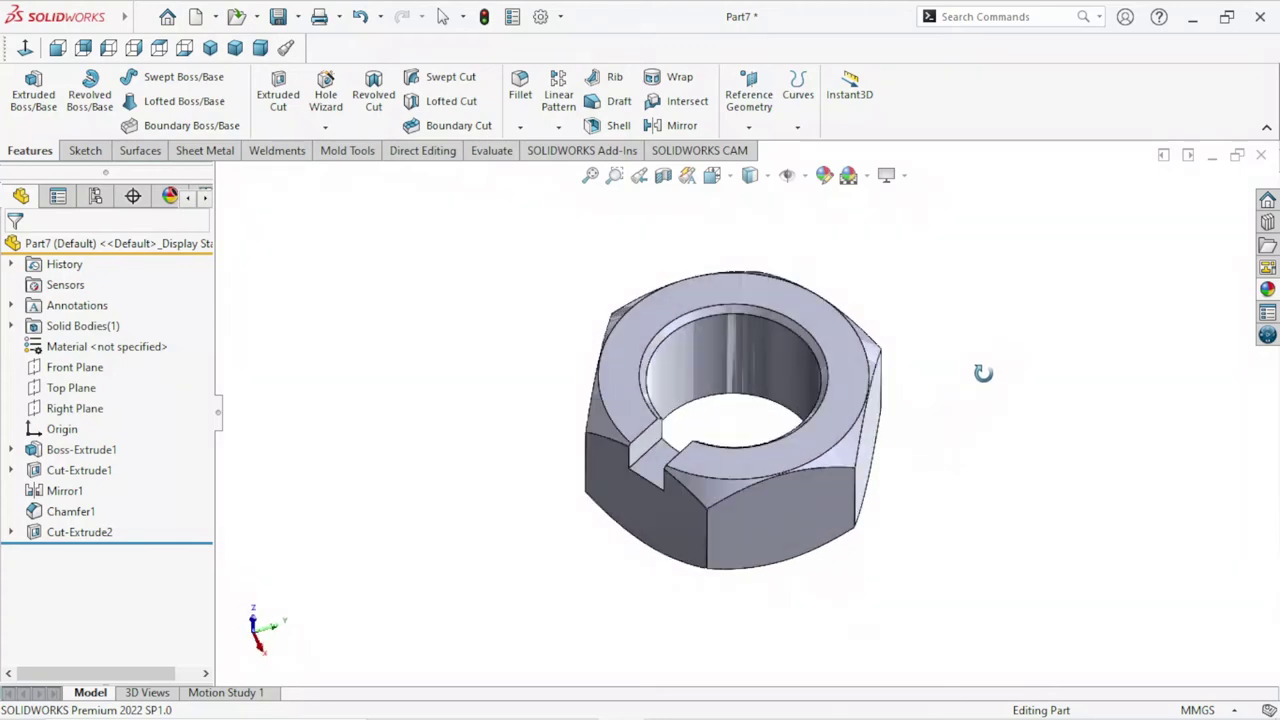
Circular-pattern Cut-Extrude2 around the bore face: 6 equal instances over 360°.
left_click(571, 130)
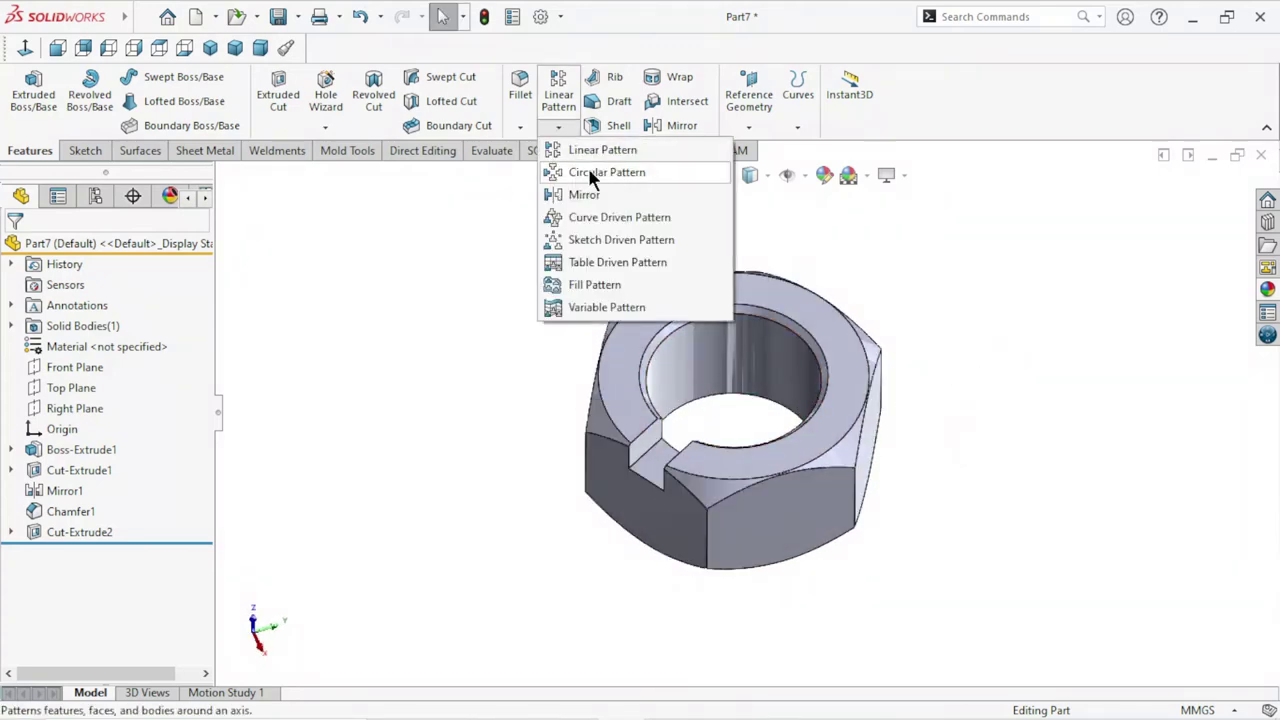
left_click(588, 167)
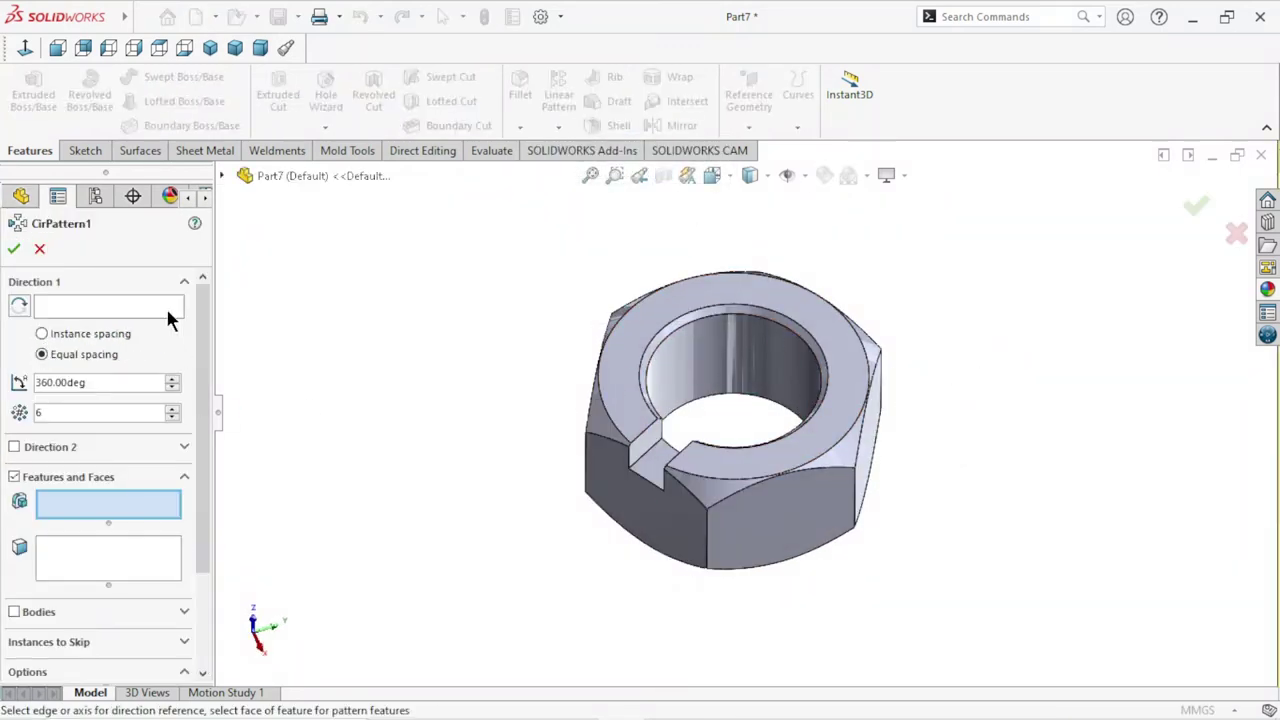
left_click(223, 175)
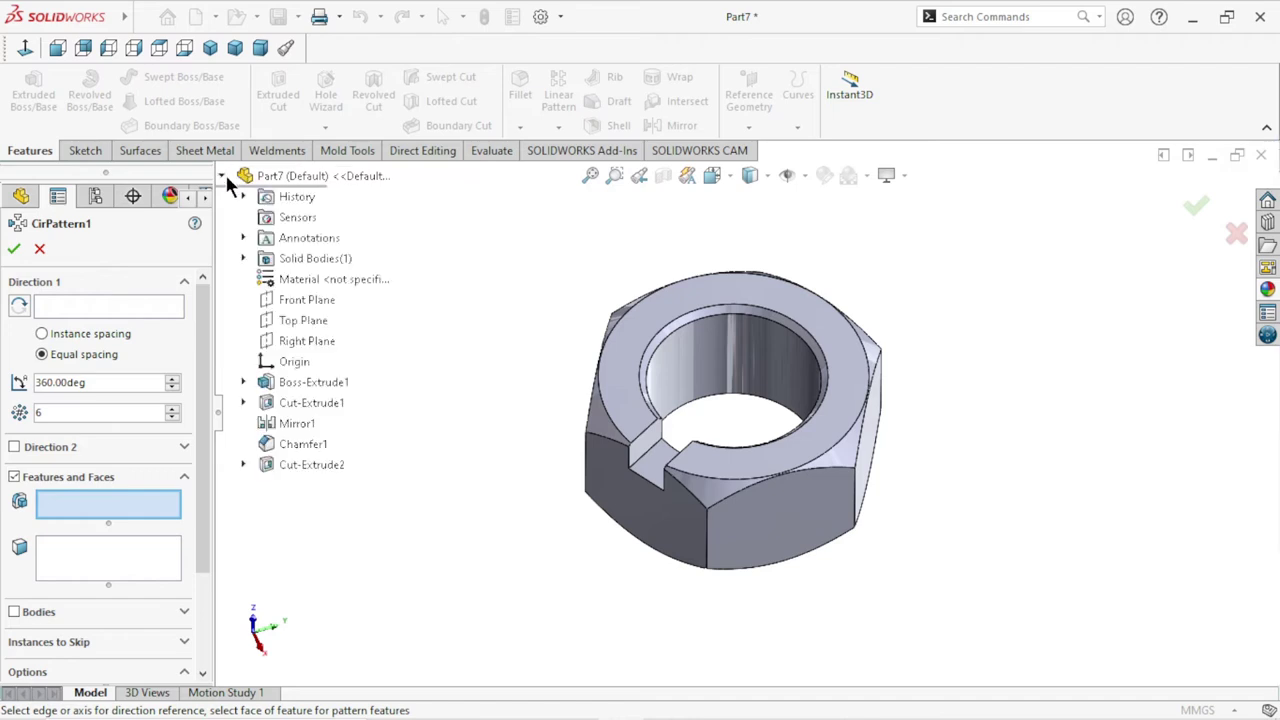
left_click(296, 465)
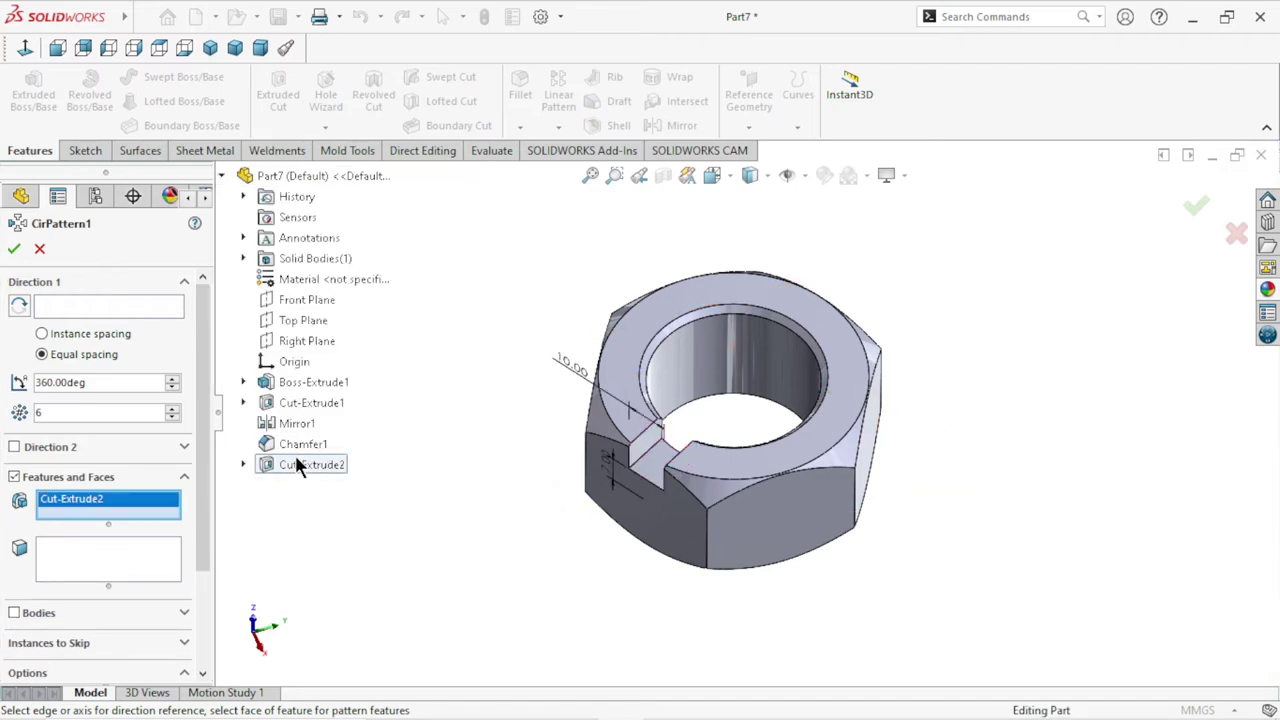
left_click(69, 306)
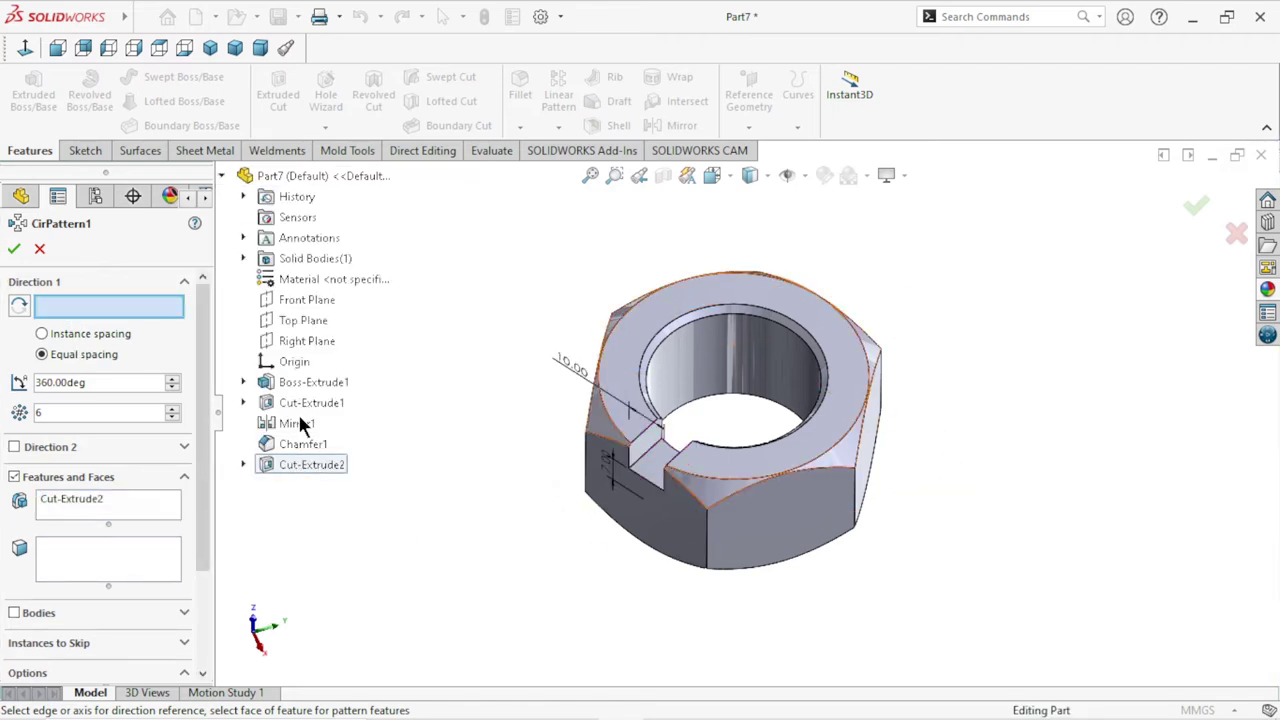
left_click(680, 349)
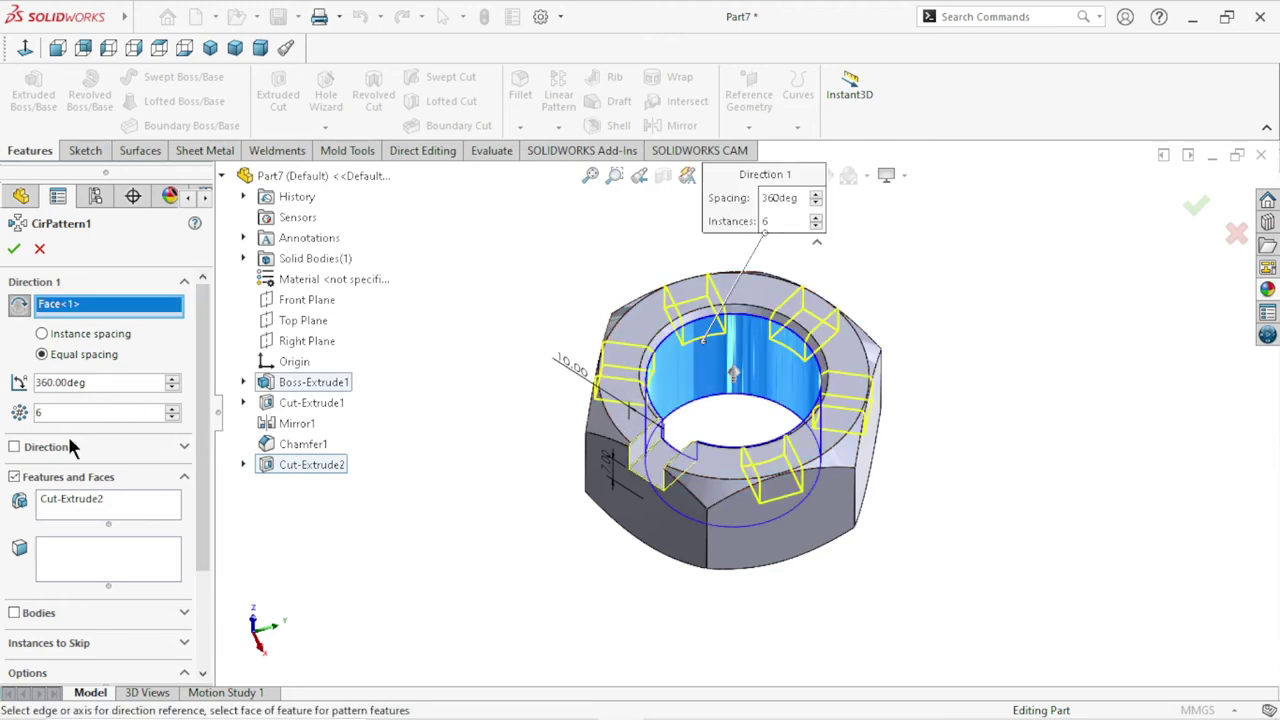
left_click(14, 250)
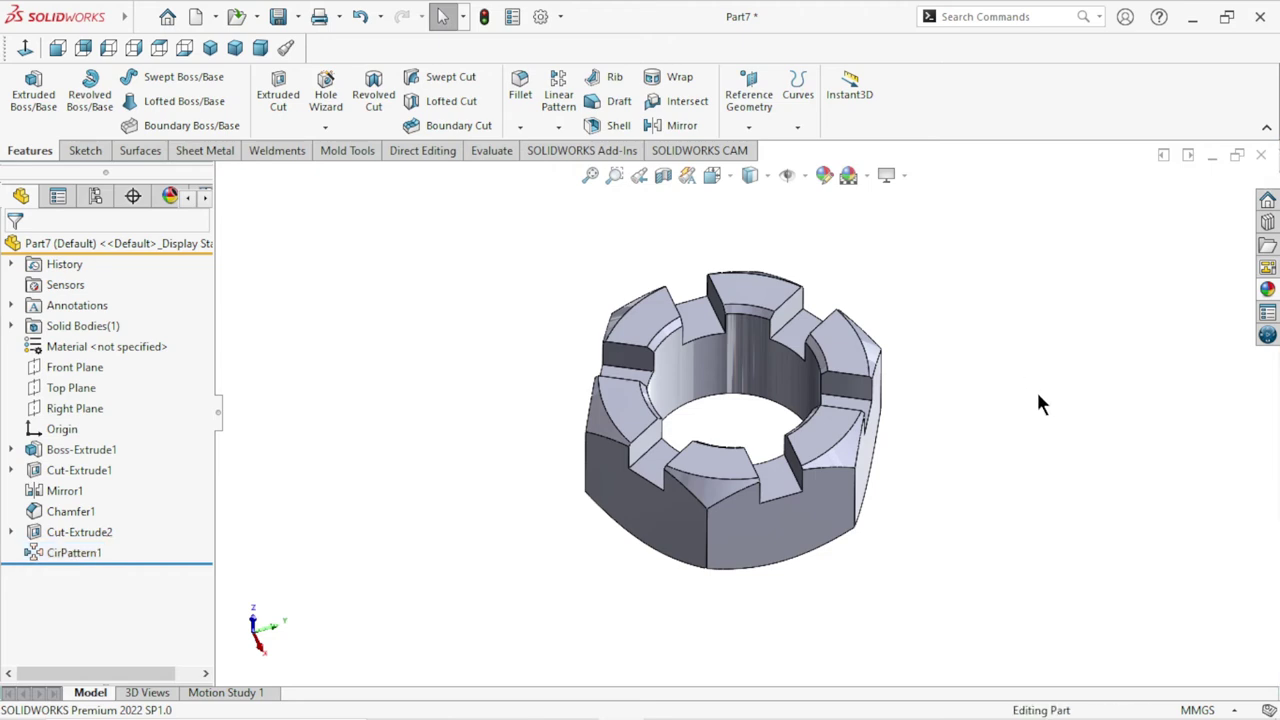
middle_click_drag(1038, 396, 851, 320)
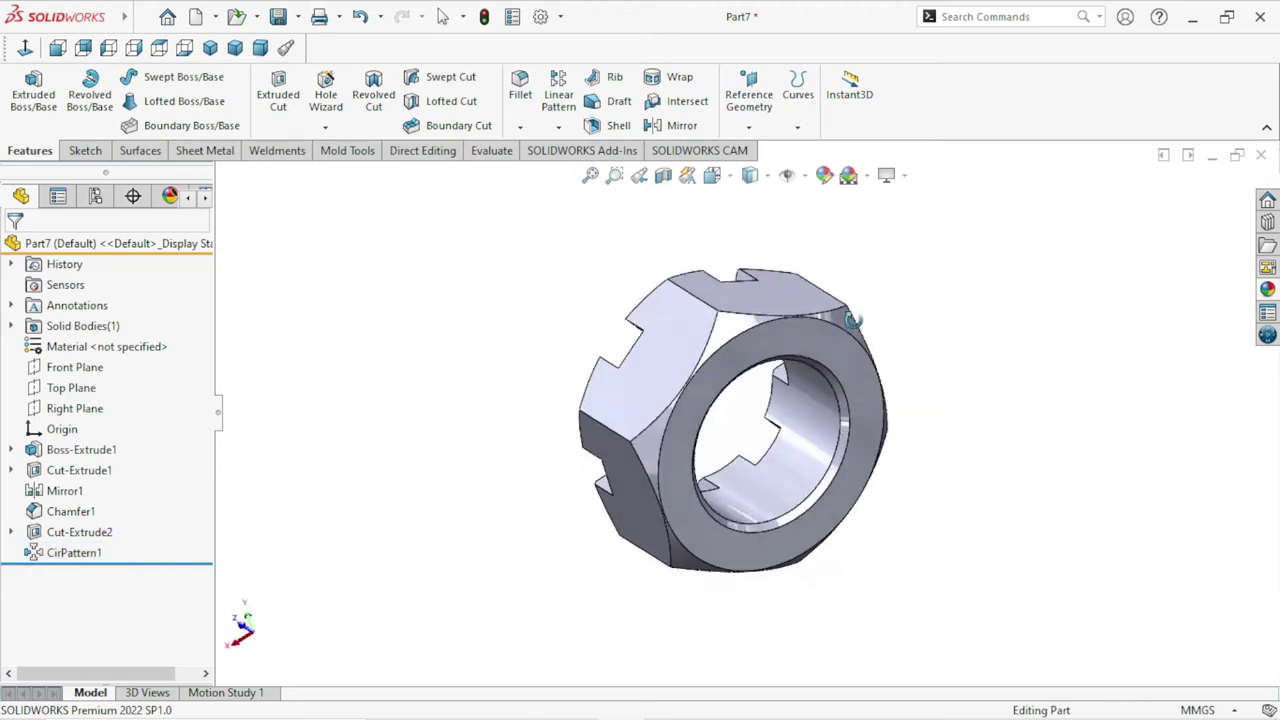
Sketch on the nut's front ring face and convert the bore edge into a Ø38.5 mm circle.
left_click(867, 375)
left_click(947, 323)
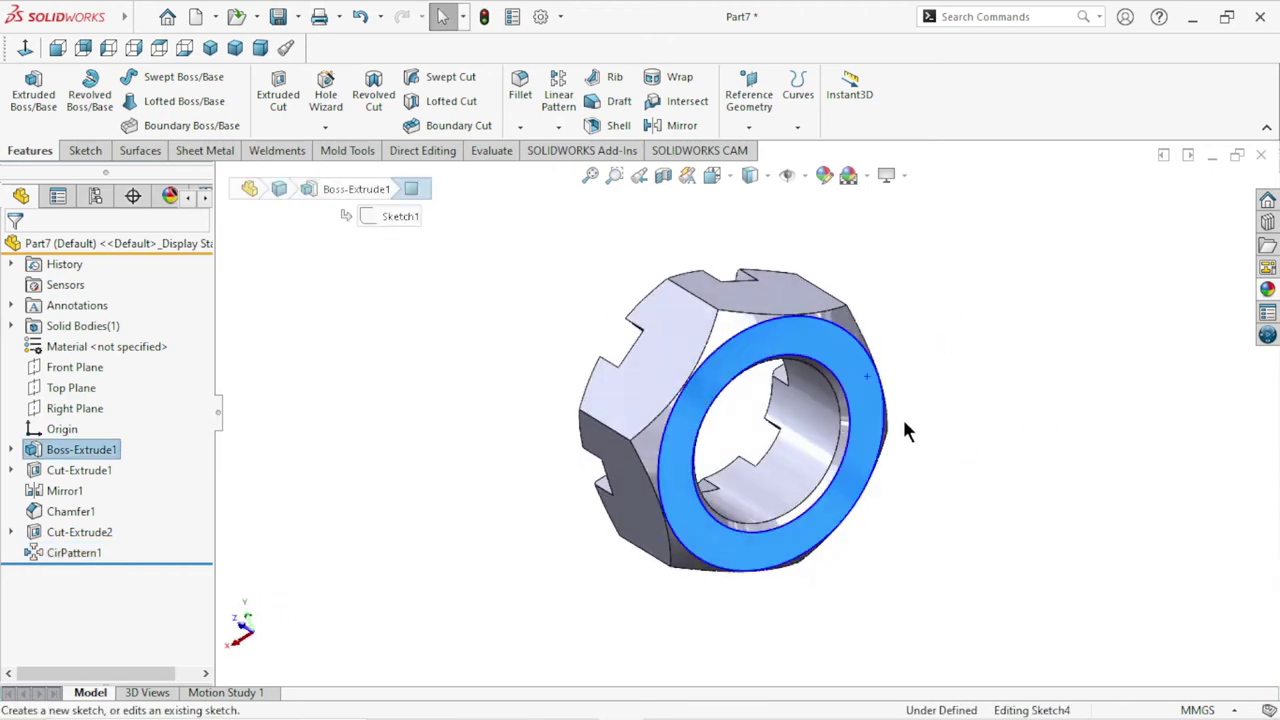
left_click(843, 421)
left_click(316, 108)
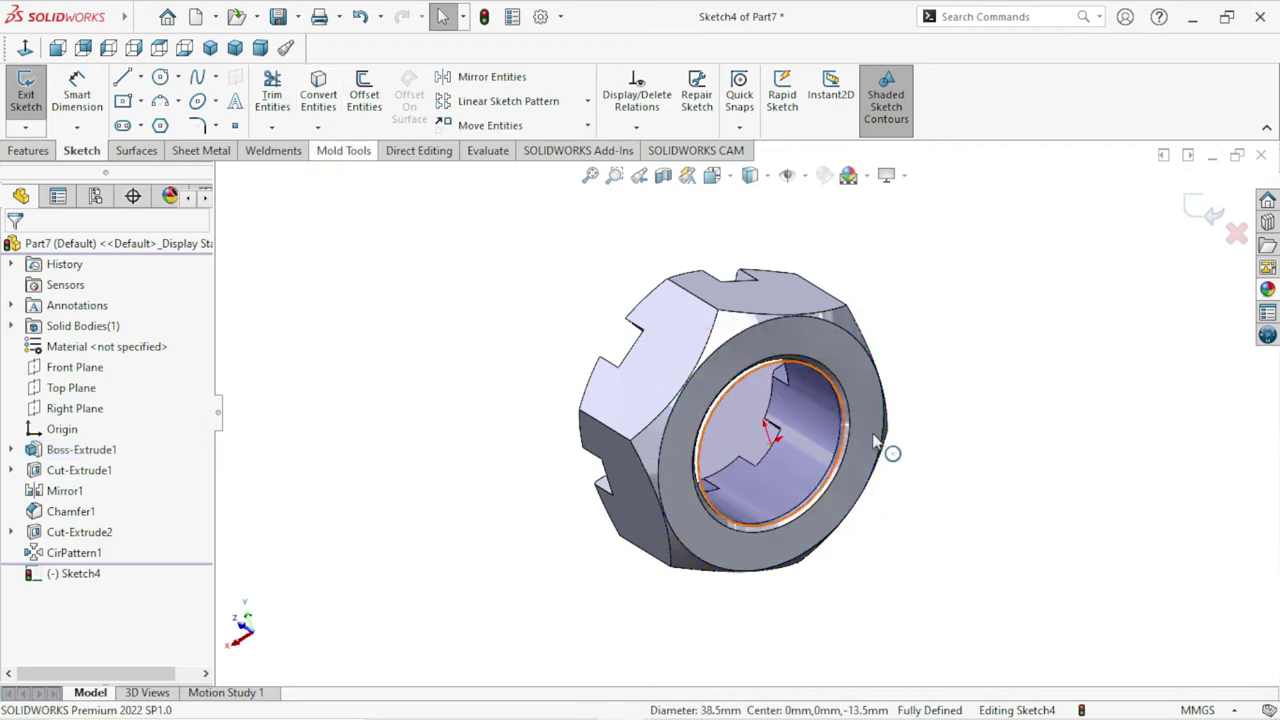
middle_click_drag(955, 384, 960, 389)
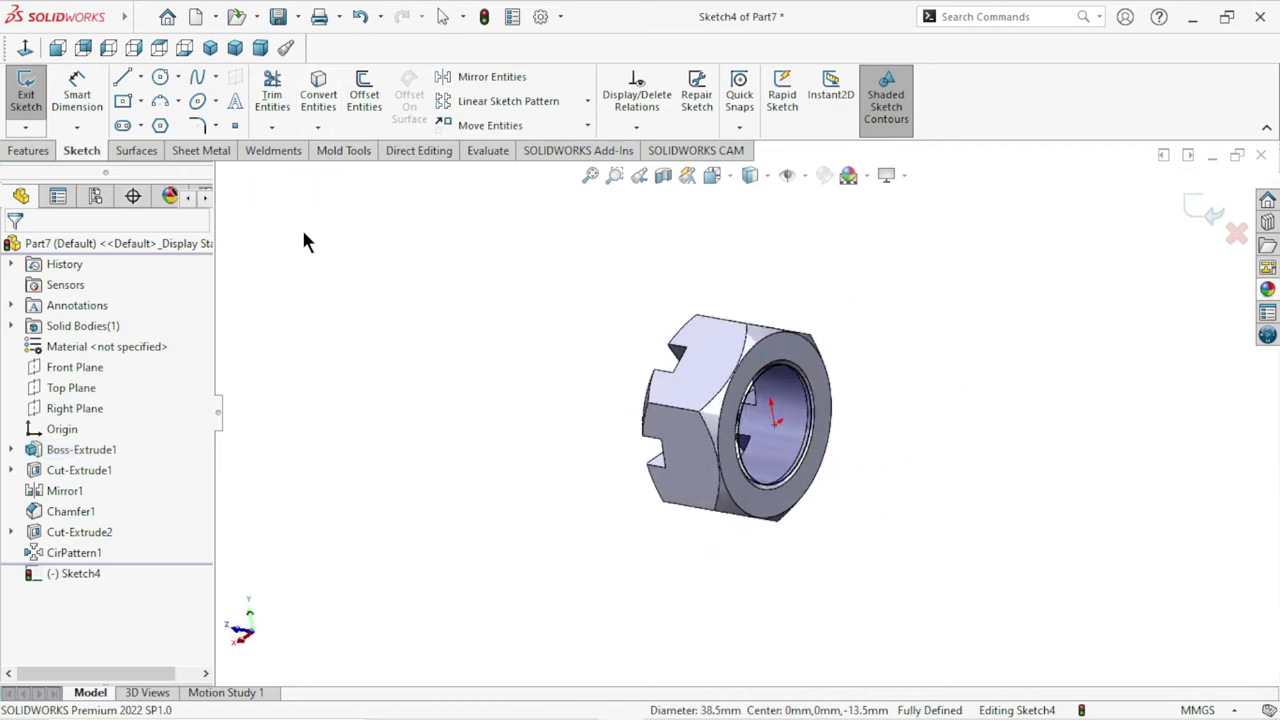
left_click(12, 152)
Create a helix from the circle: 1.5 mm pitch, 22 revolutions, 90° start, clockwise, reversed.
left_click(798, 88)
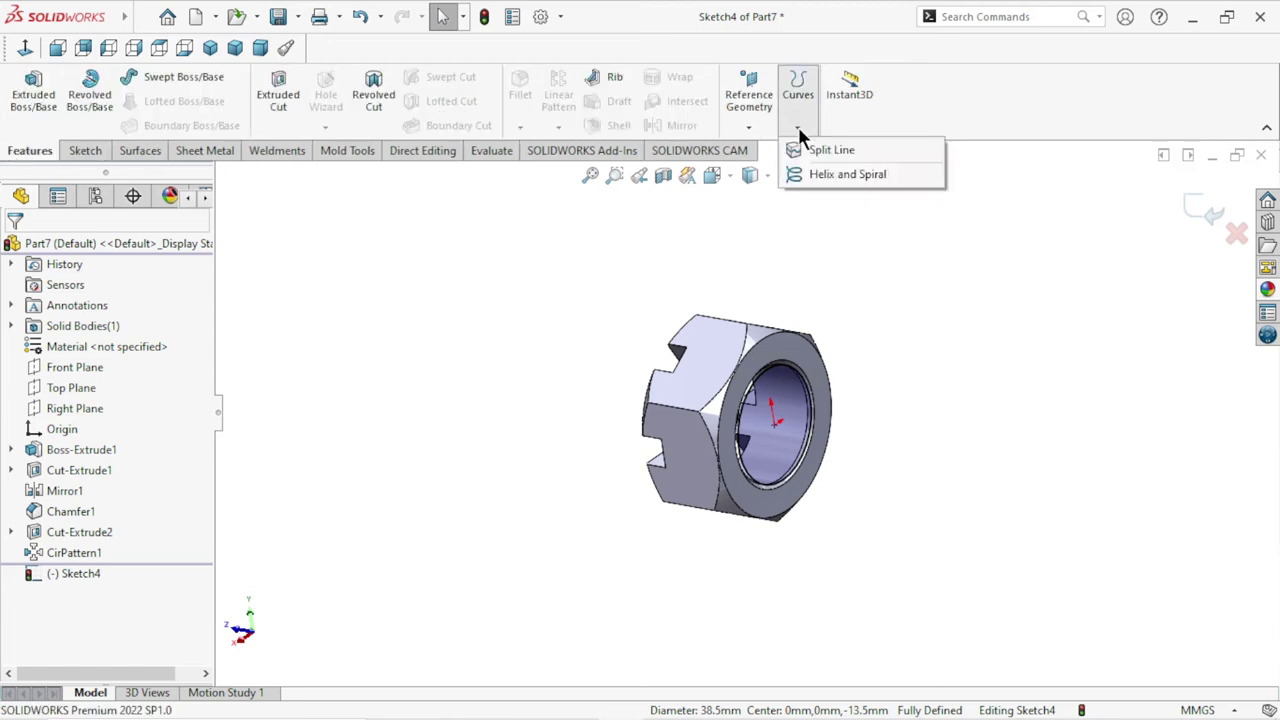
left_click(822, 168)
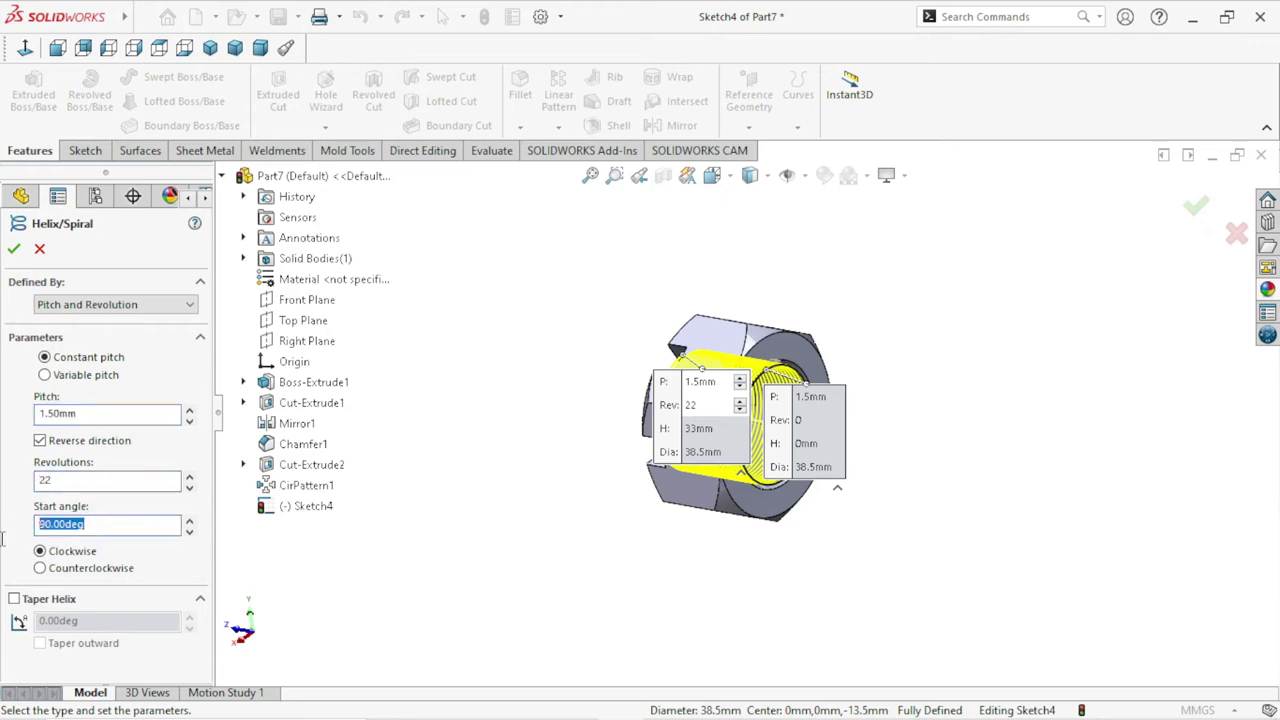
left_click(15, 252)
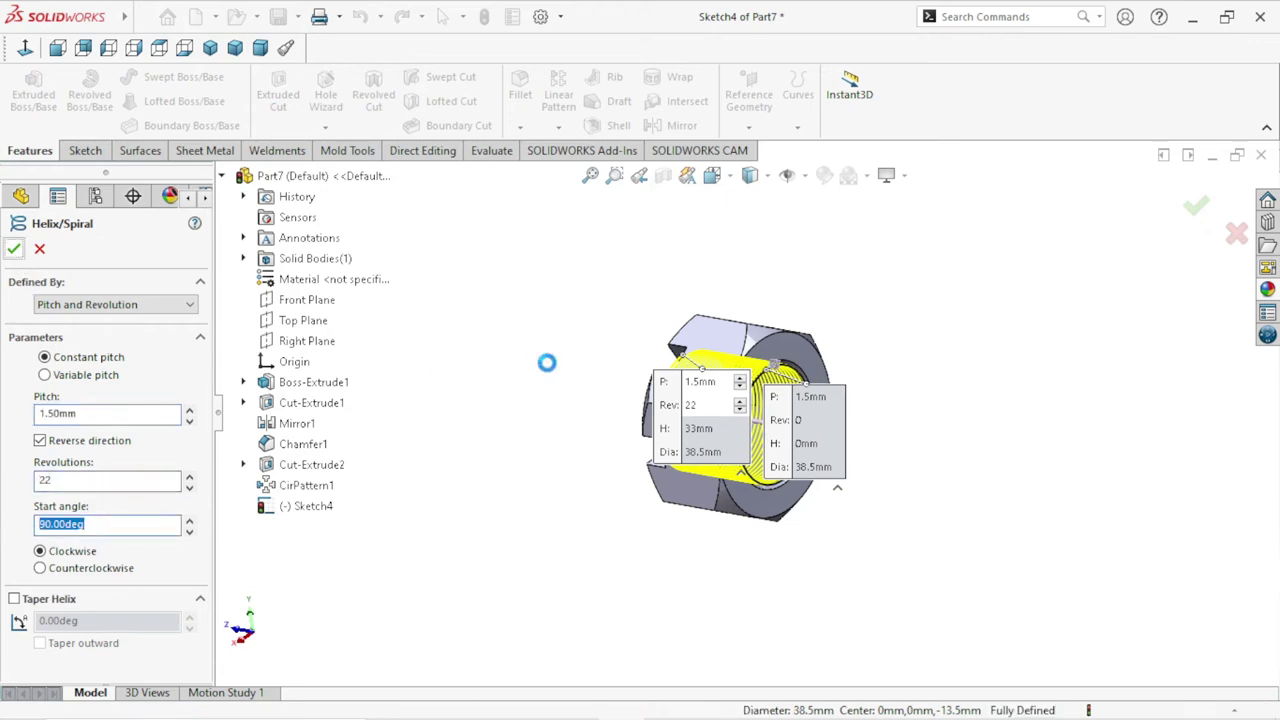
scroll(765, 392, "down", 2)
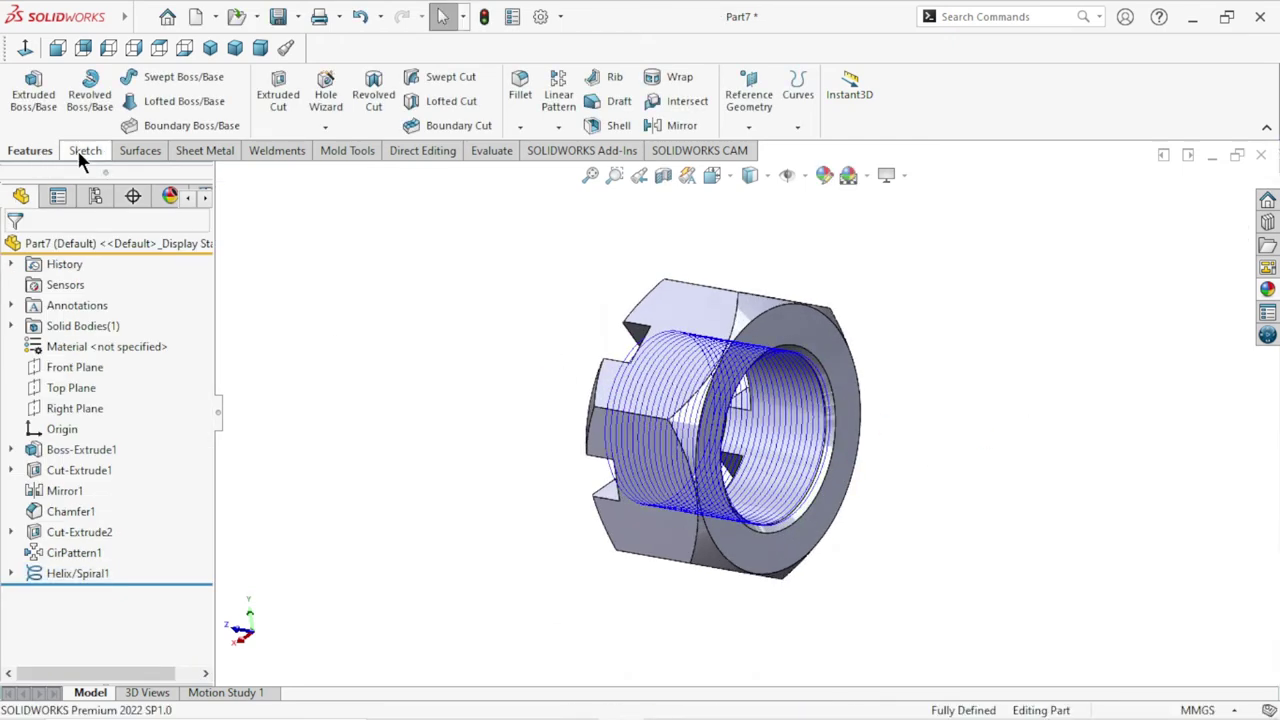
On the Right Plane, viewed normal, draw a 3-sided polygon triangle left of the nut.
left_click(83, 410)
left_click(157, 379)
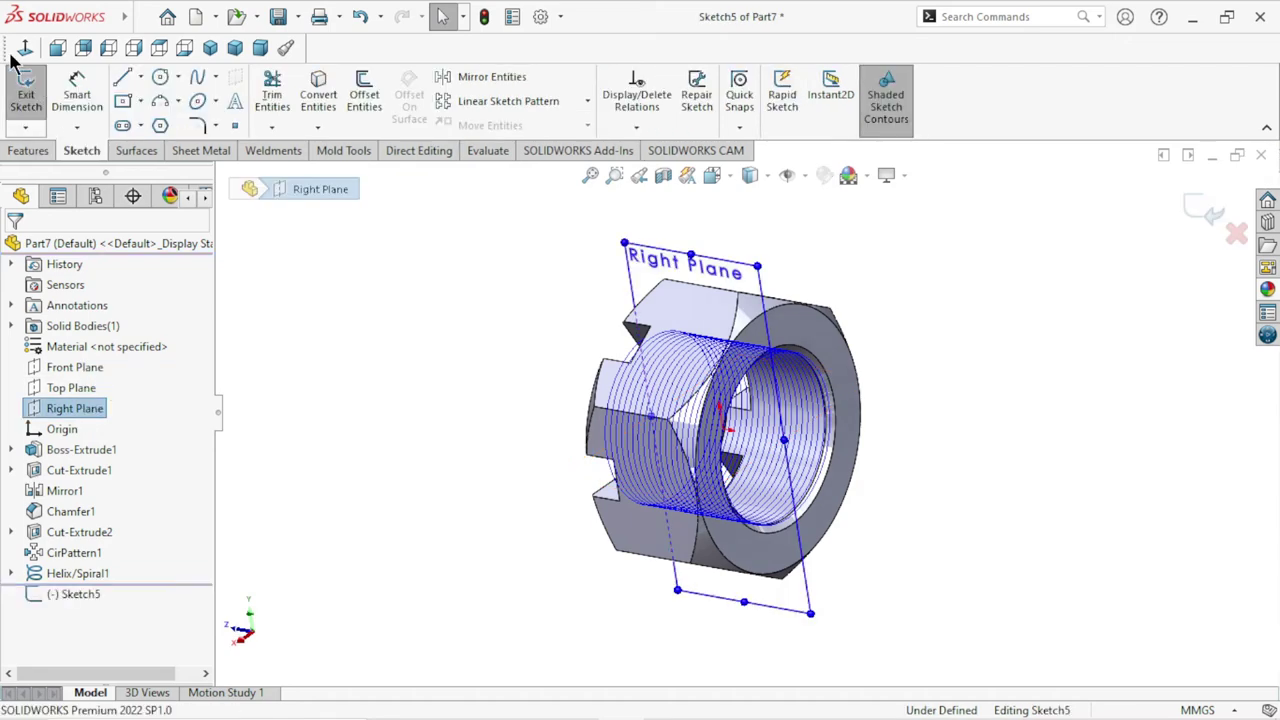
left_click(24, 52)
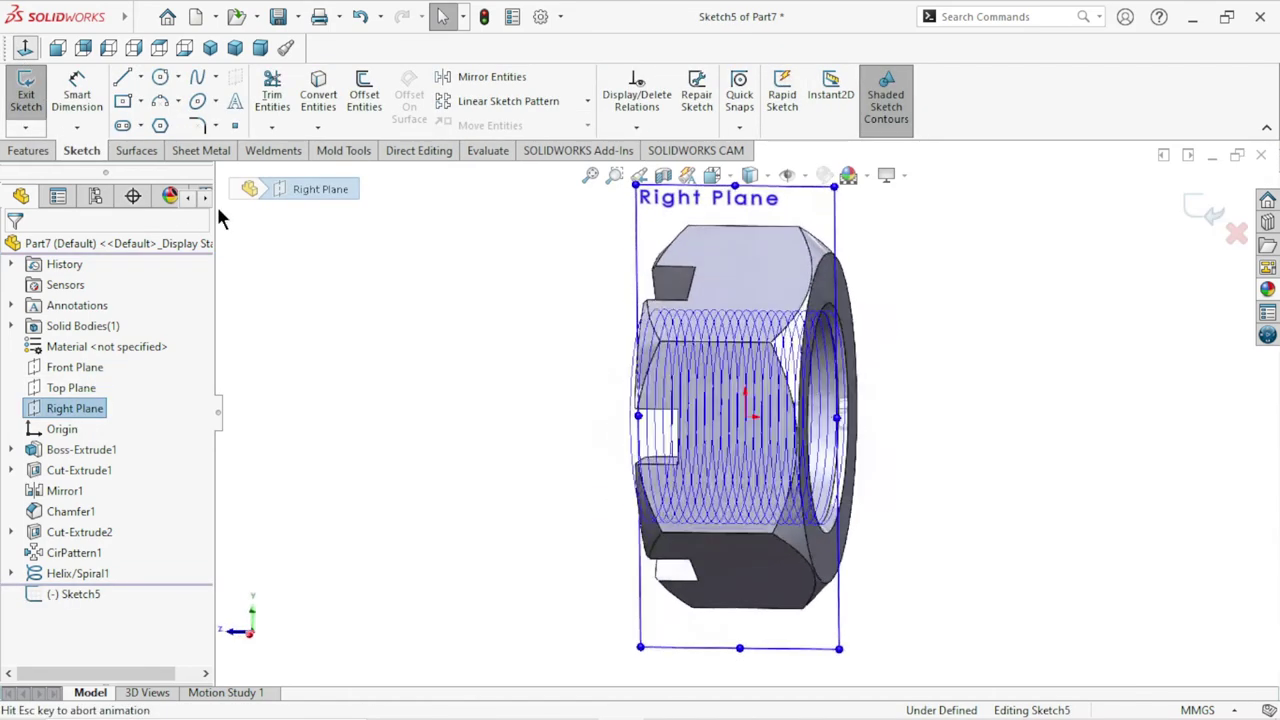
left_click(160, 126)
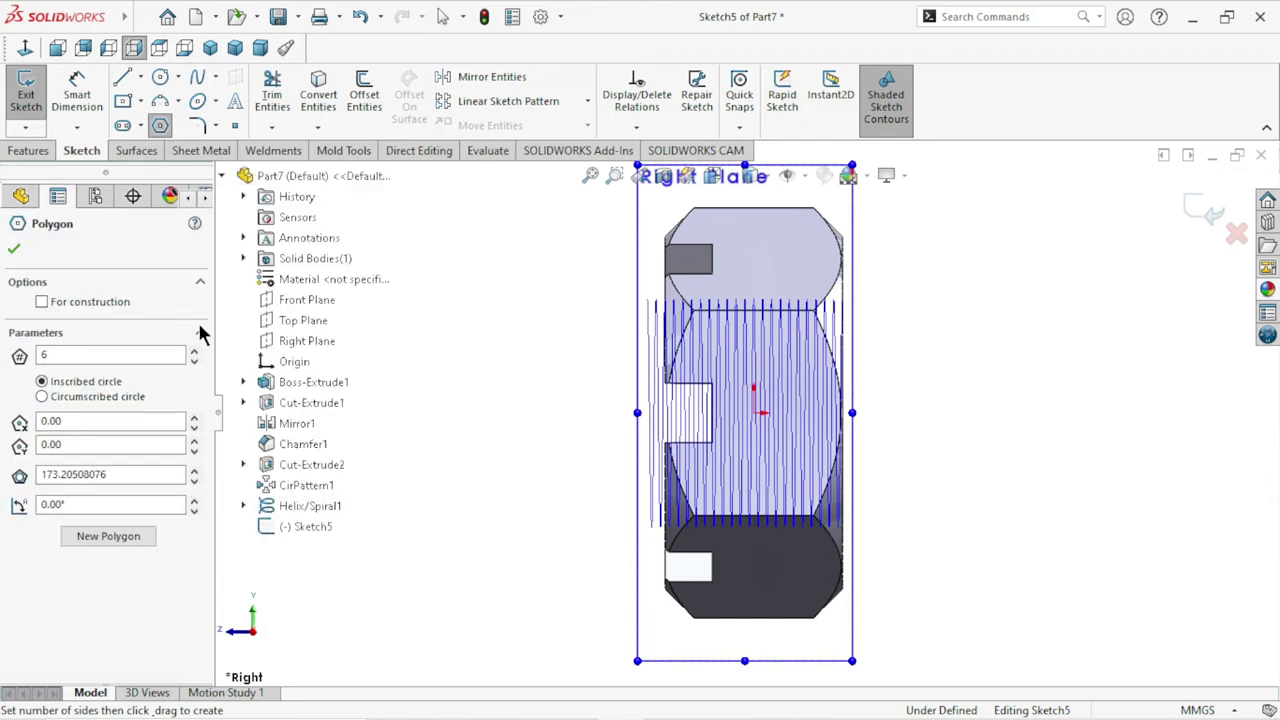
left_click(194, 360)
left_click(528, 337)
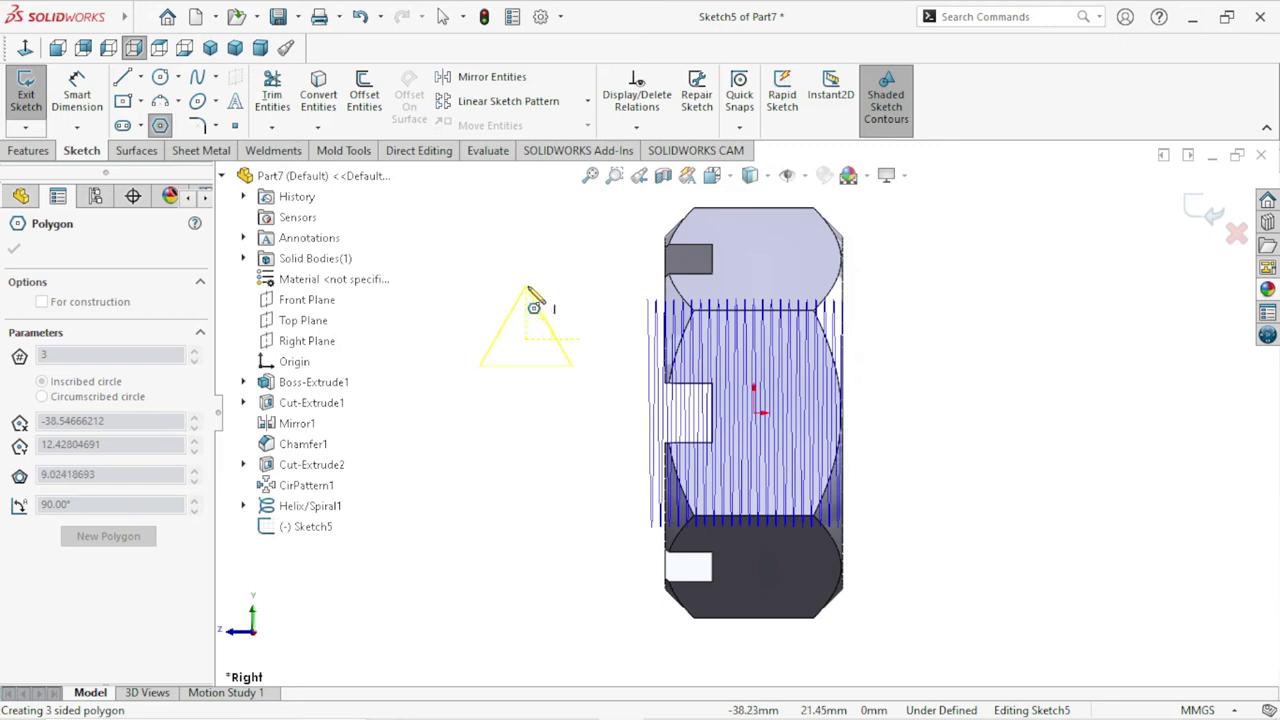
left_click(528, 294)
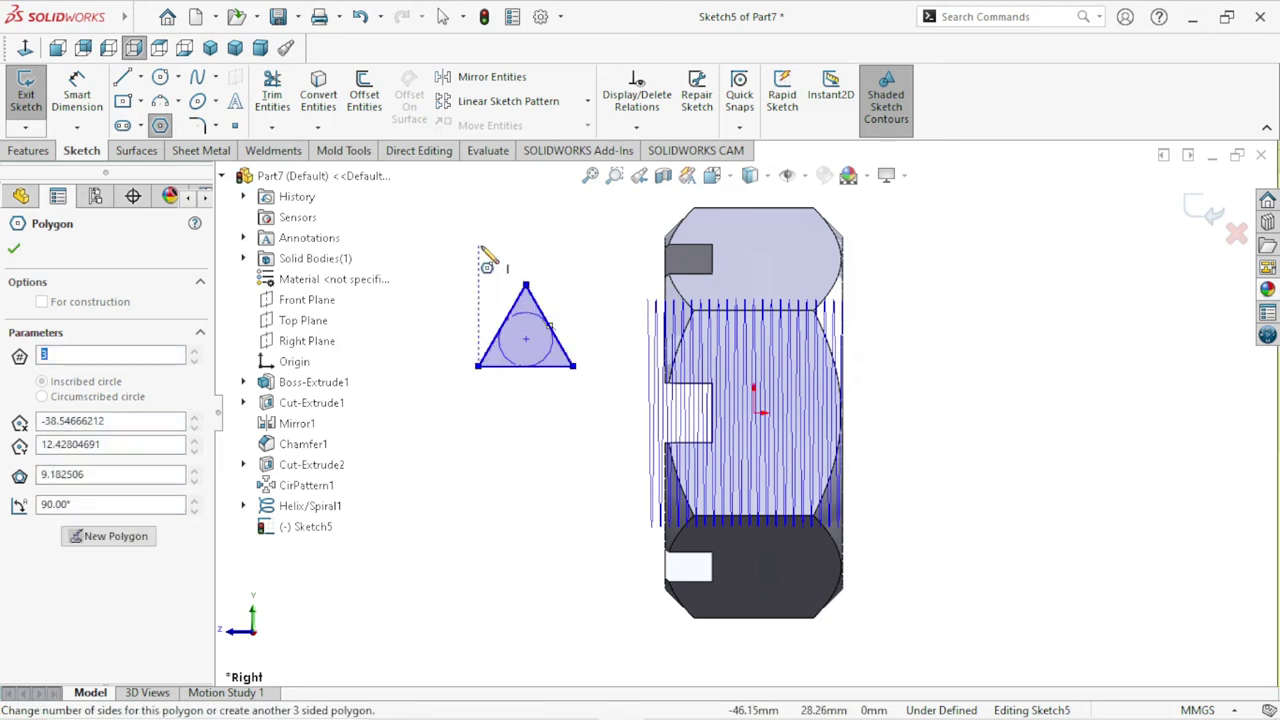
right_click(508, 262)
left_click(524, 261)
scroll(538, 370, "down", 4)
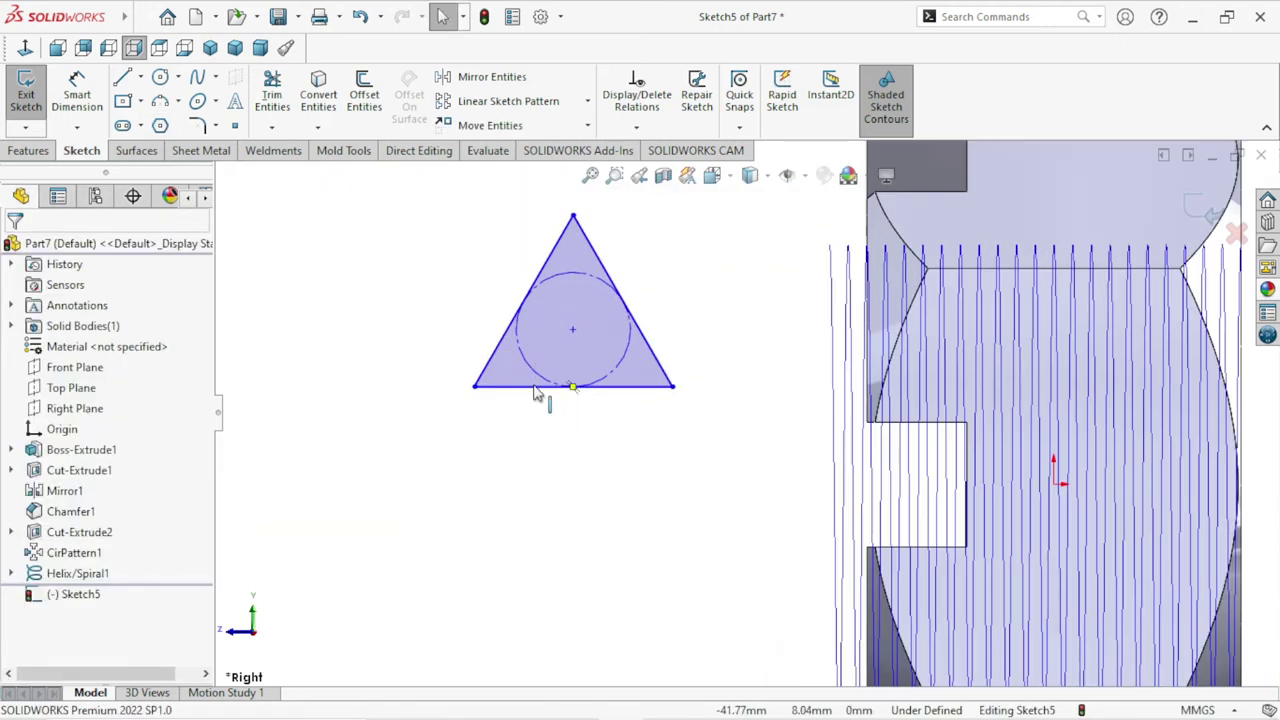
Dimension the triangle's bottom edge to 1.48 mm.
left_click(90, 110)
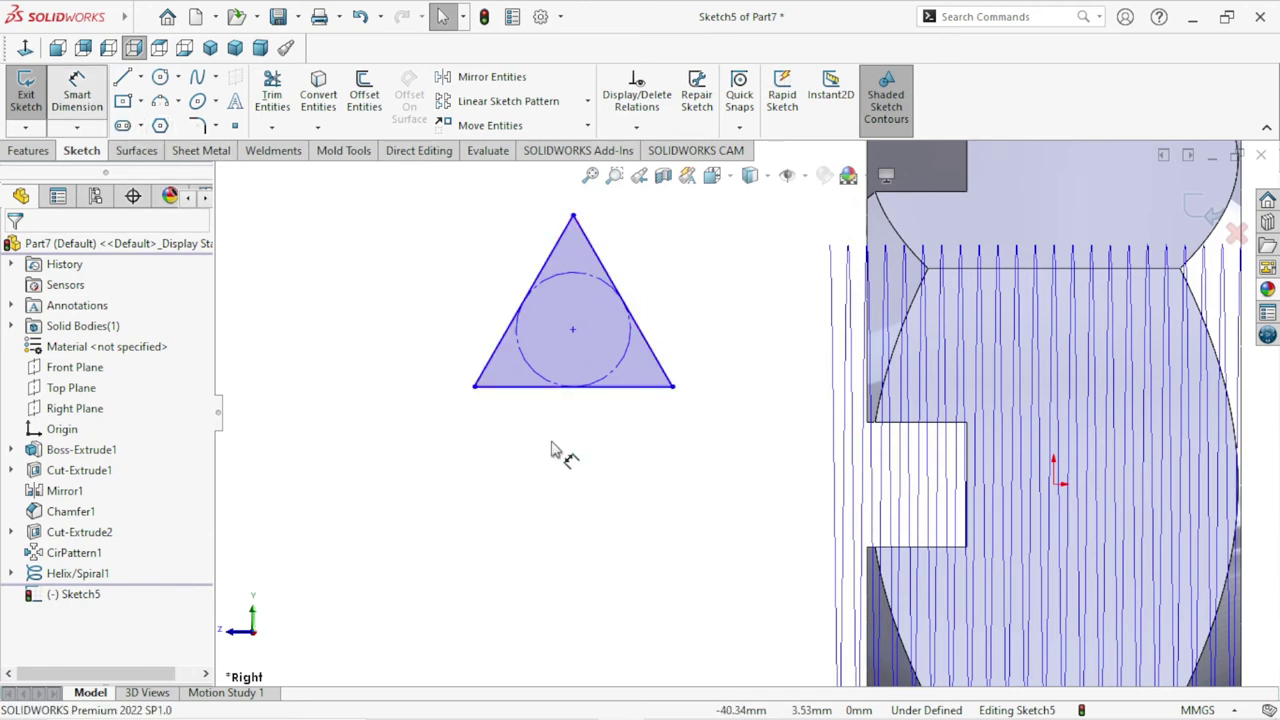
left_click(528, 387)
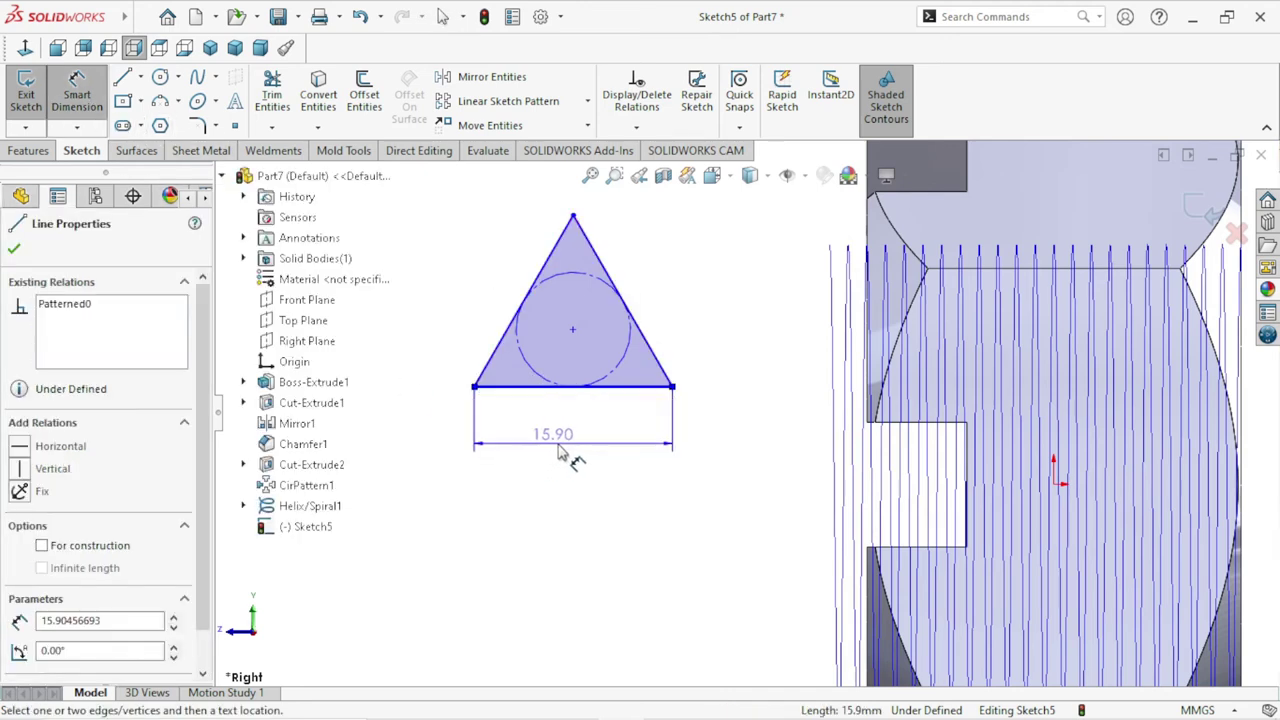
left_click(562, 458)
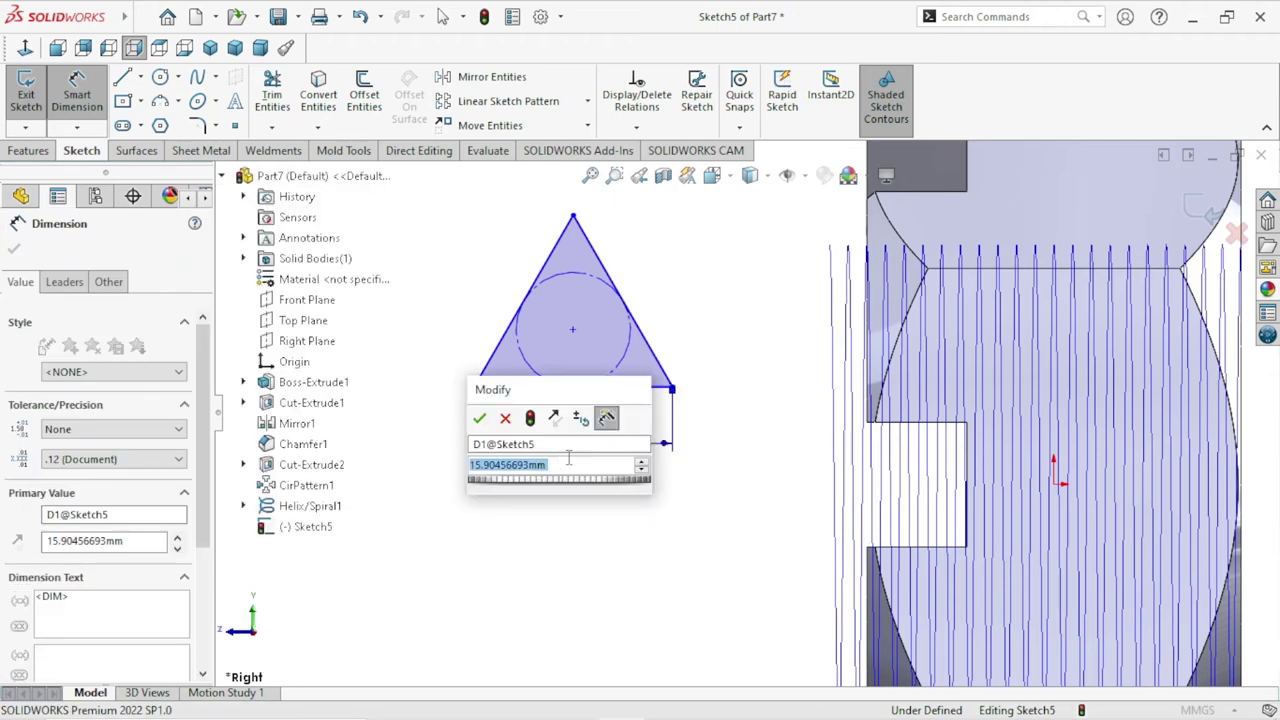
type("1.48")
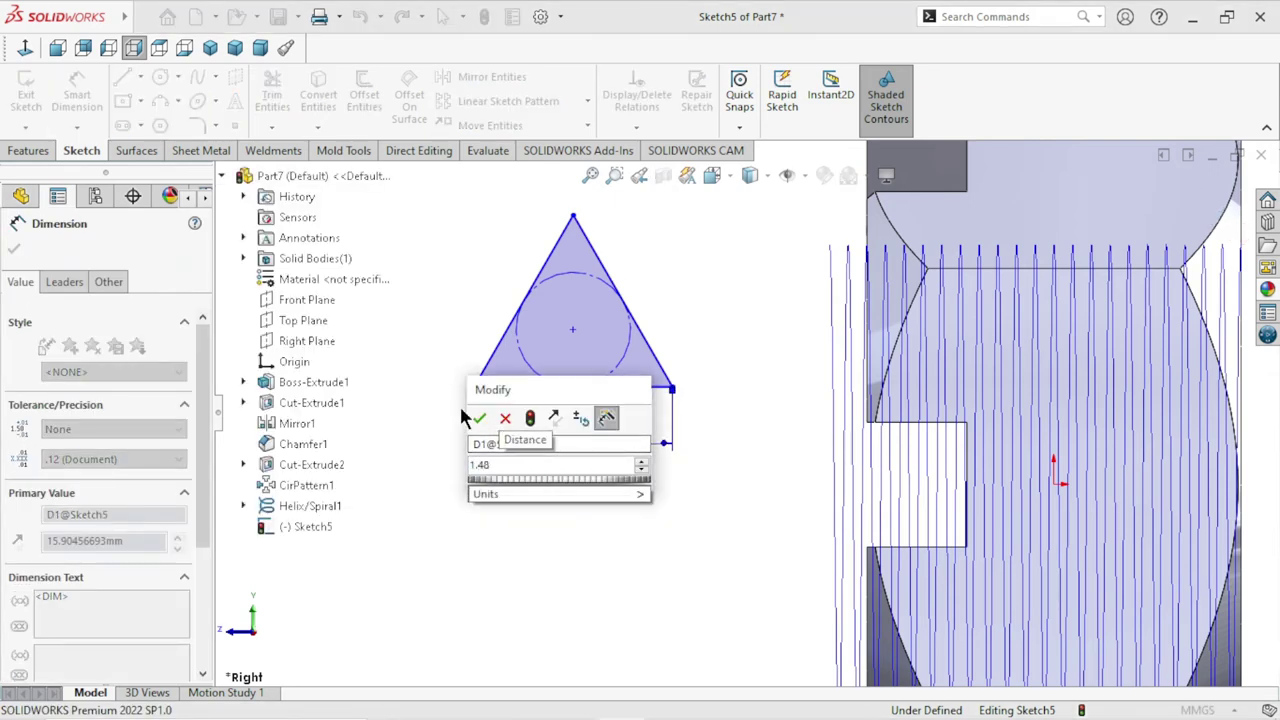
left_click(480, 421)
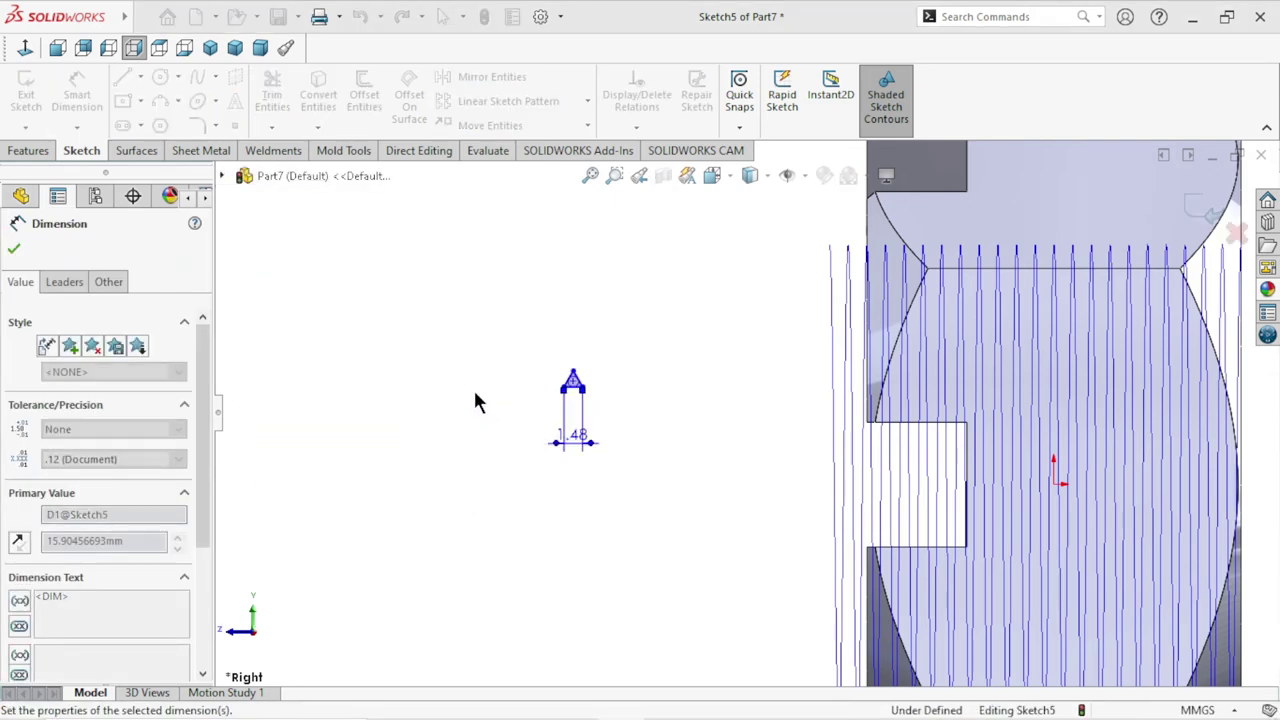
left_click(13, 248)
Add a 0.1 mm sketch chamfer to the triangle's top corner.
left_click(214, 127)
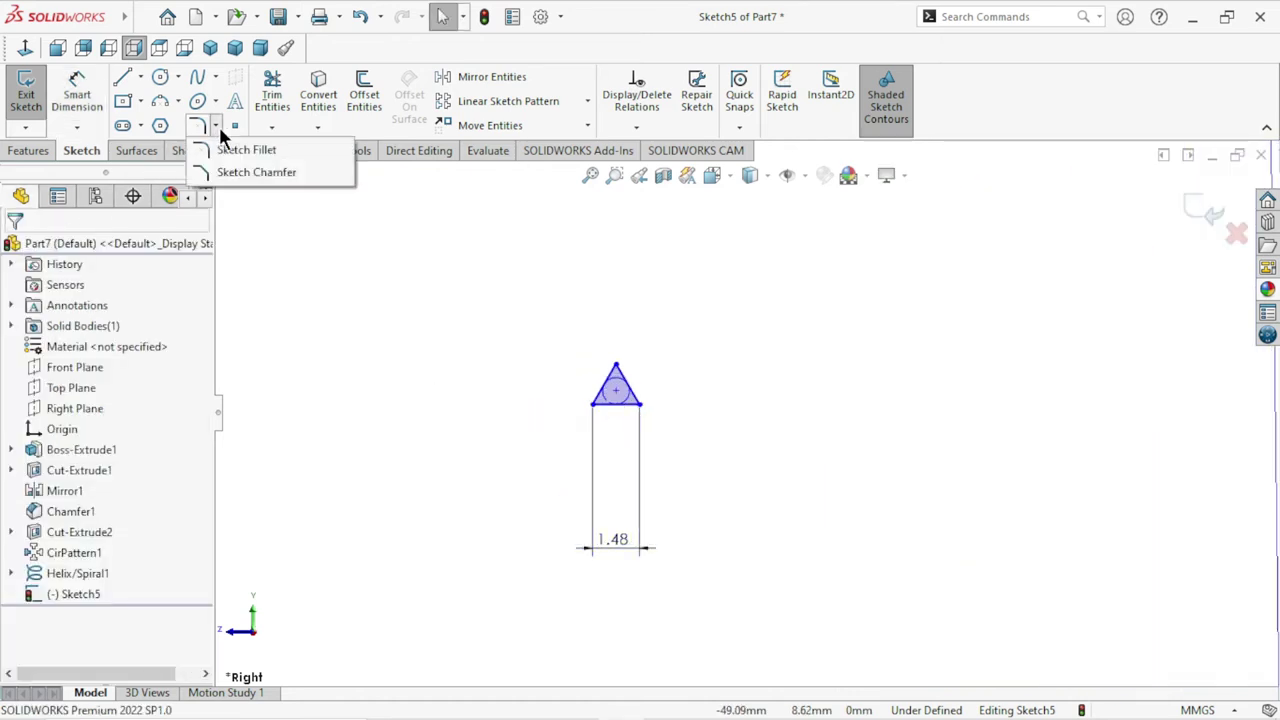
left_click(245, 169)
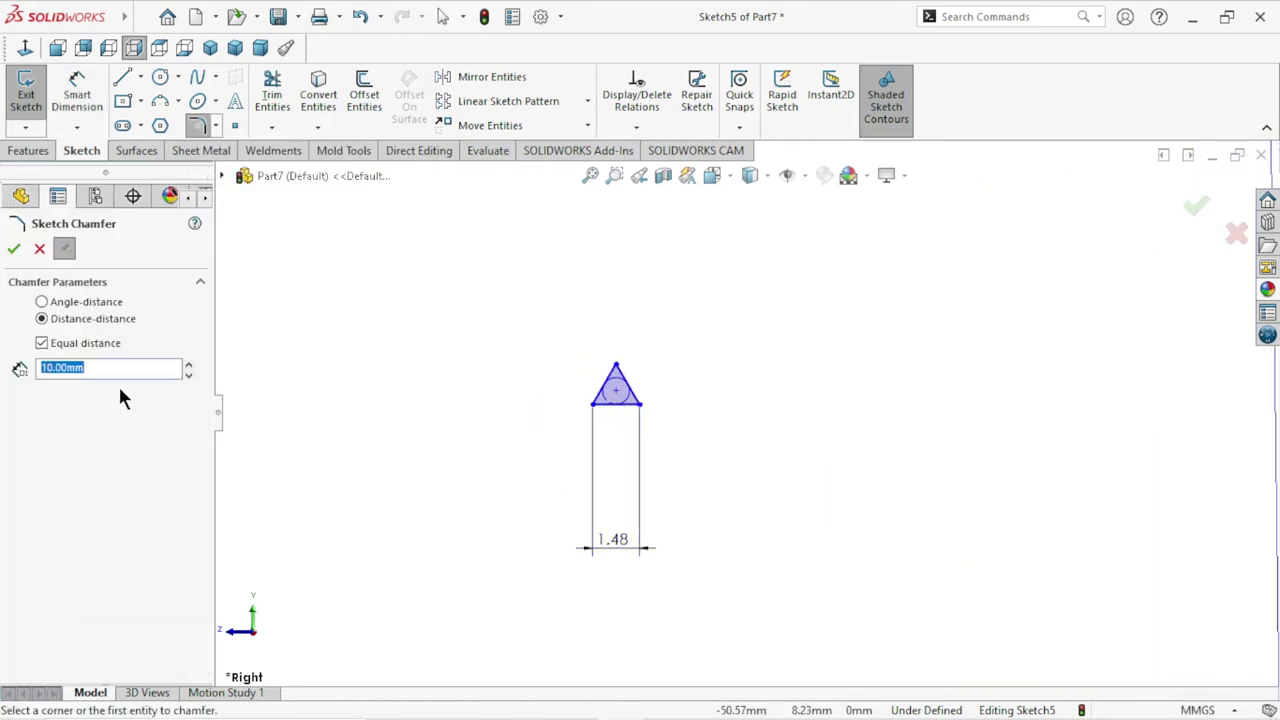
type("0.1")
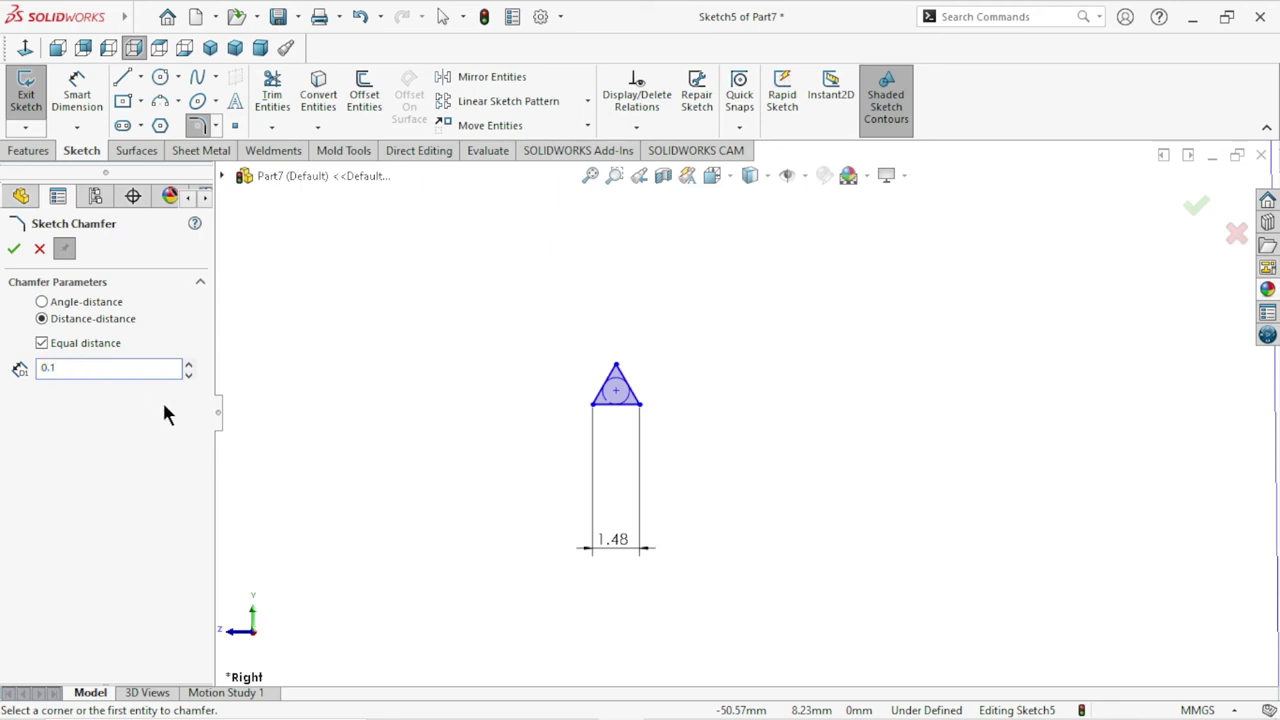
scroll(584, 385, "down", 2)
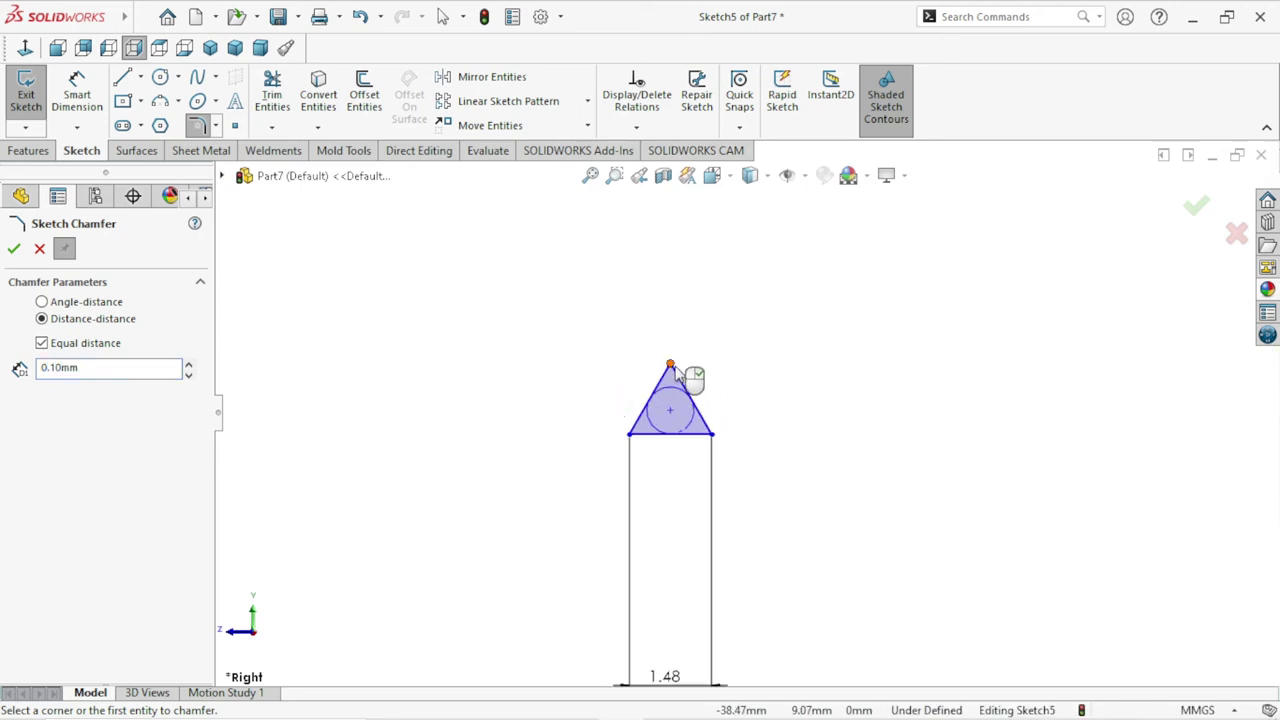
left_click(670, 366)
scroll(680, 375, "down", 1)
scroll(700, 390, "down", 2)
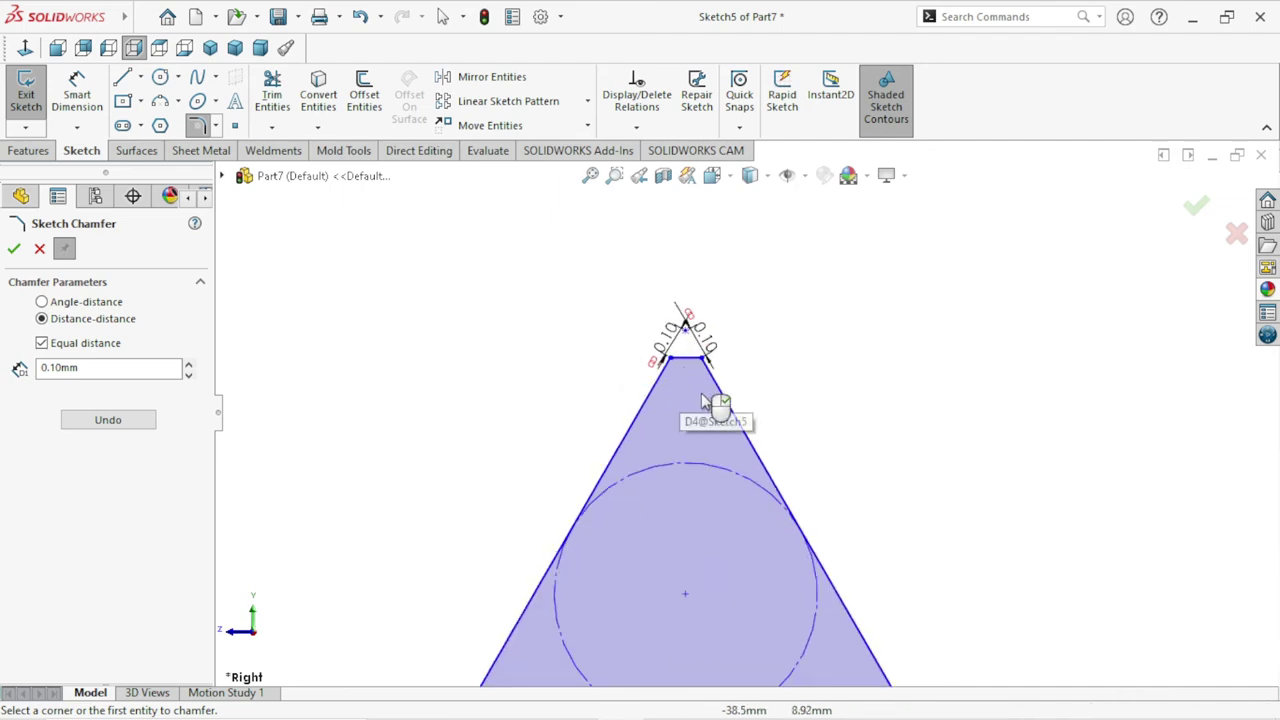
left_click(15, 250)
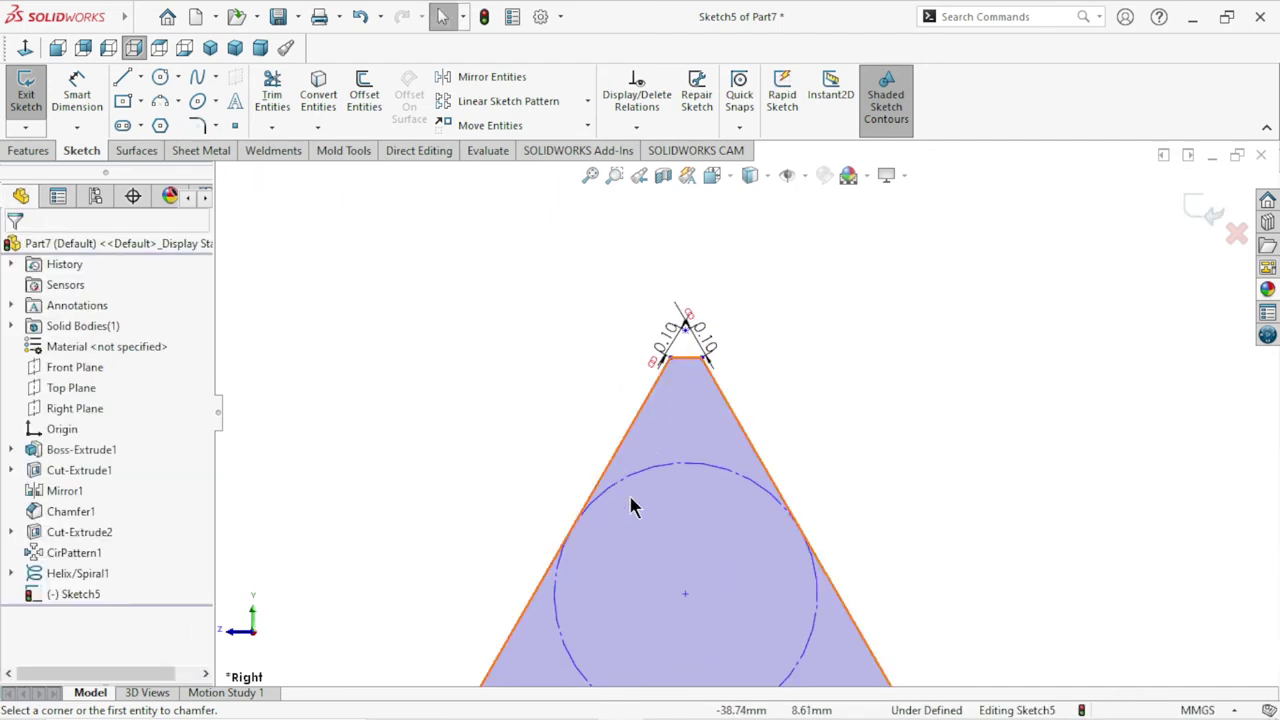
Pierce the triangle's base point onto the helix and exit Sketch5.
scroll(700, 495, "up", 3)
scroll(740, 492, "up", 3)
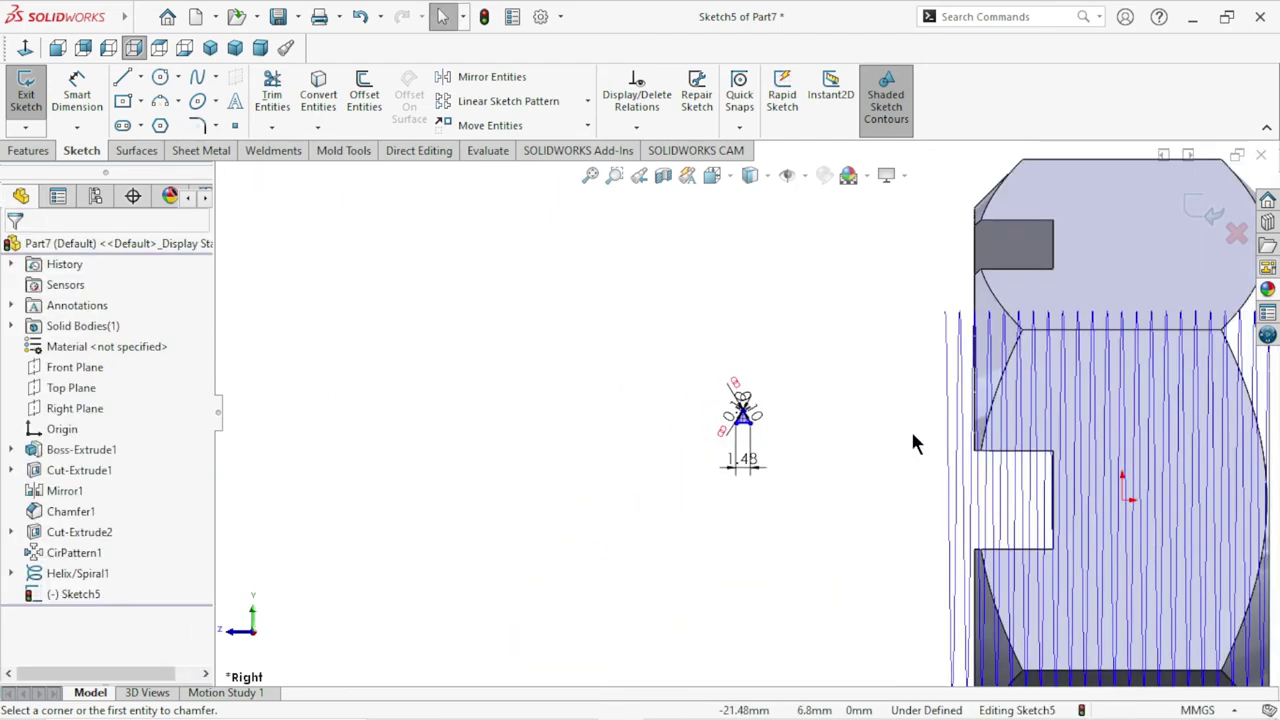
scroll(912, 443, "down", 2)
scroll(660, 426, "down", 3)
scroll(590, 370, "down", 3)
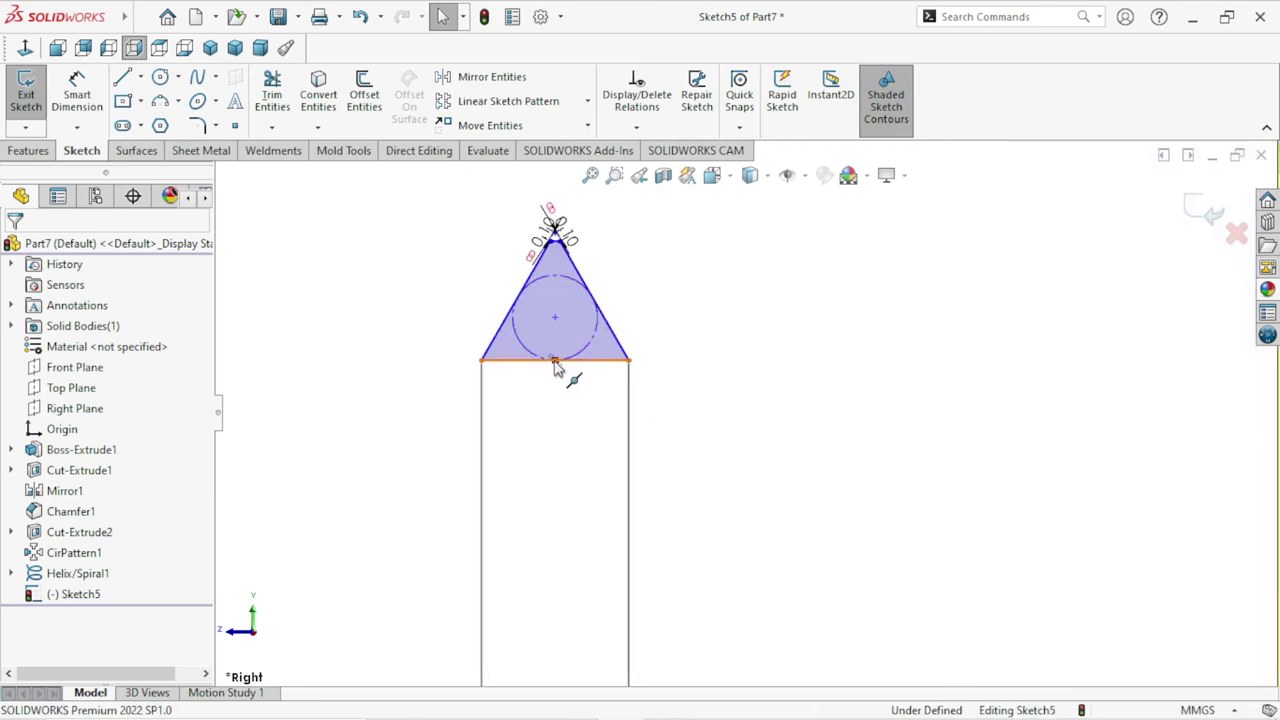
left_click(557, 365)
scroll(572, 467, "up", 3)
scroll(830, 463, "up", 2)
scroll(815, 430, "down", 1)
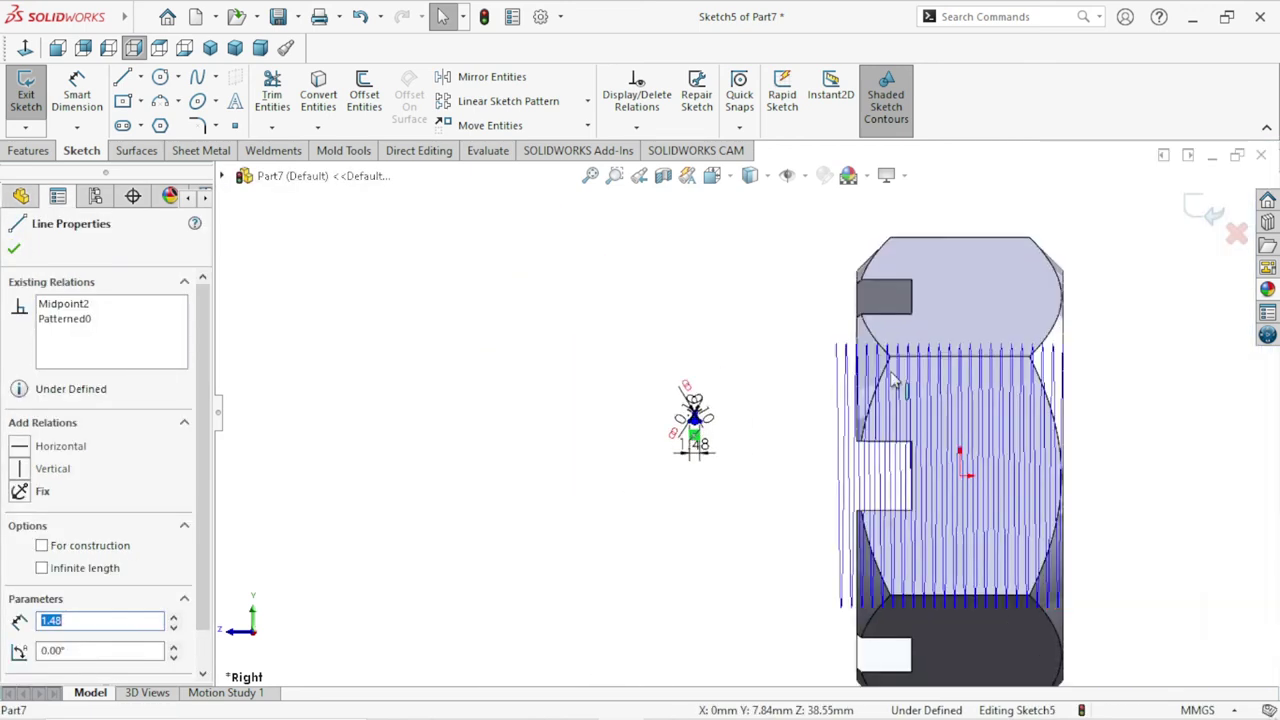
scroll(780, 375, "down", 2)
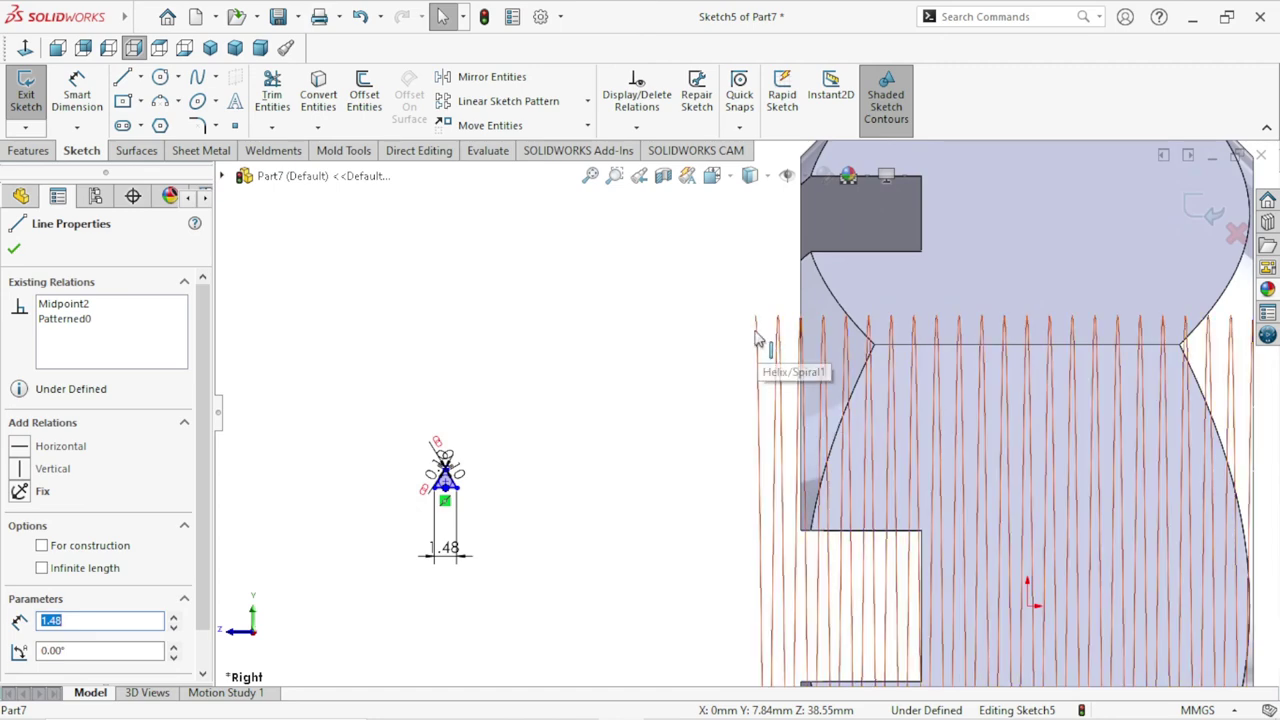
left_click(757, 340, "ctrl")
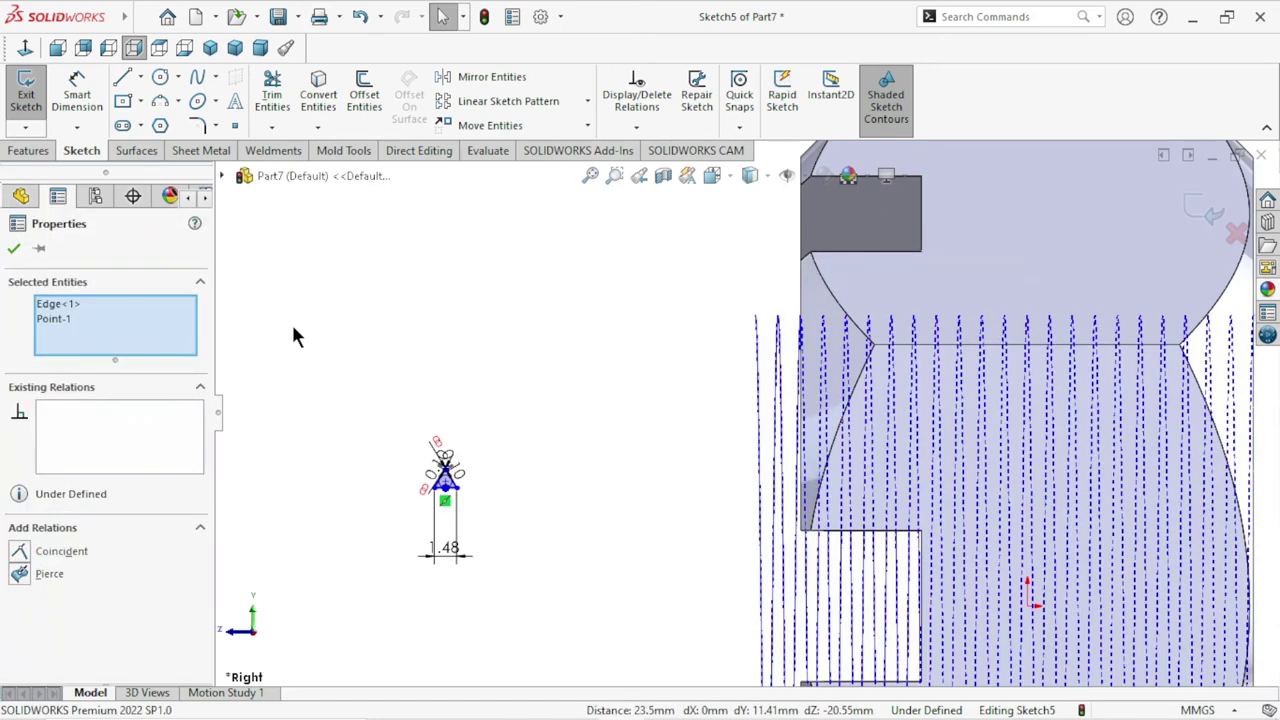
left_click(29, 581)
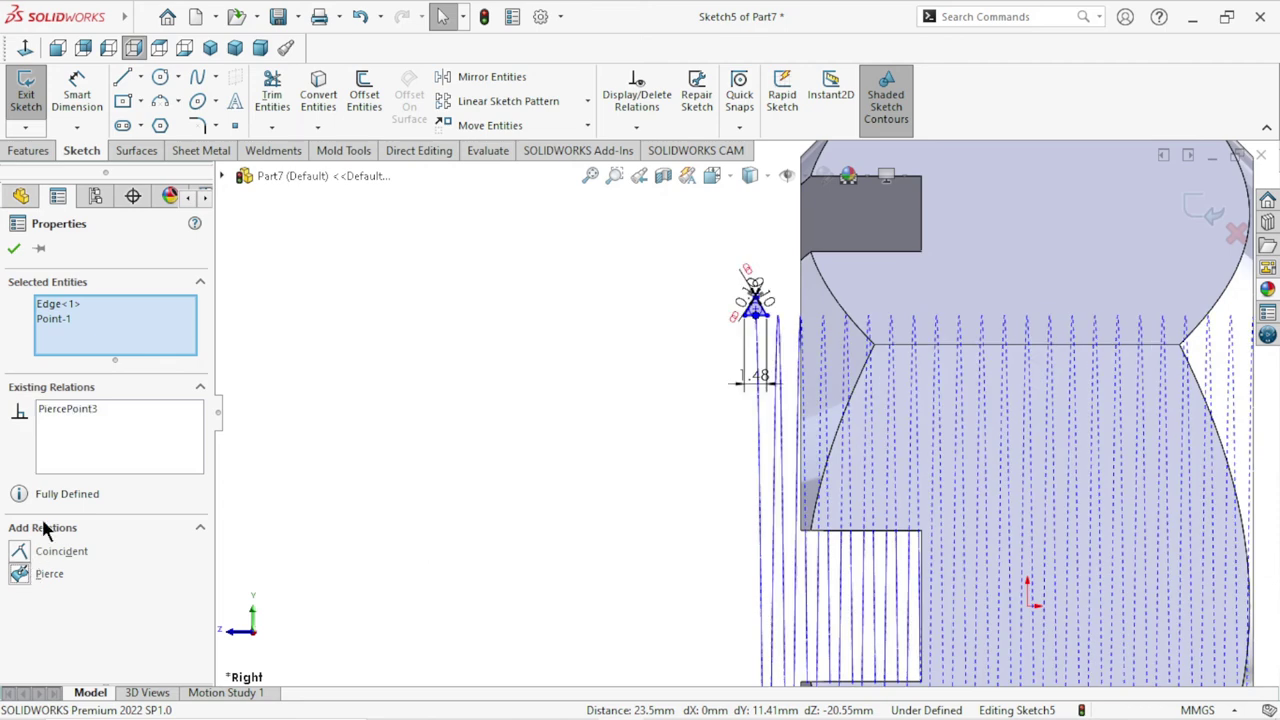
left_click(14, 250)
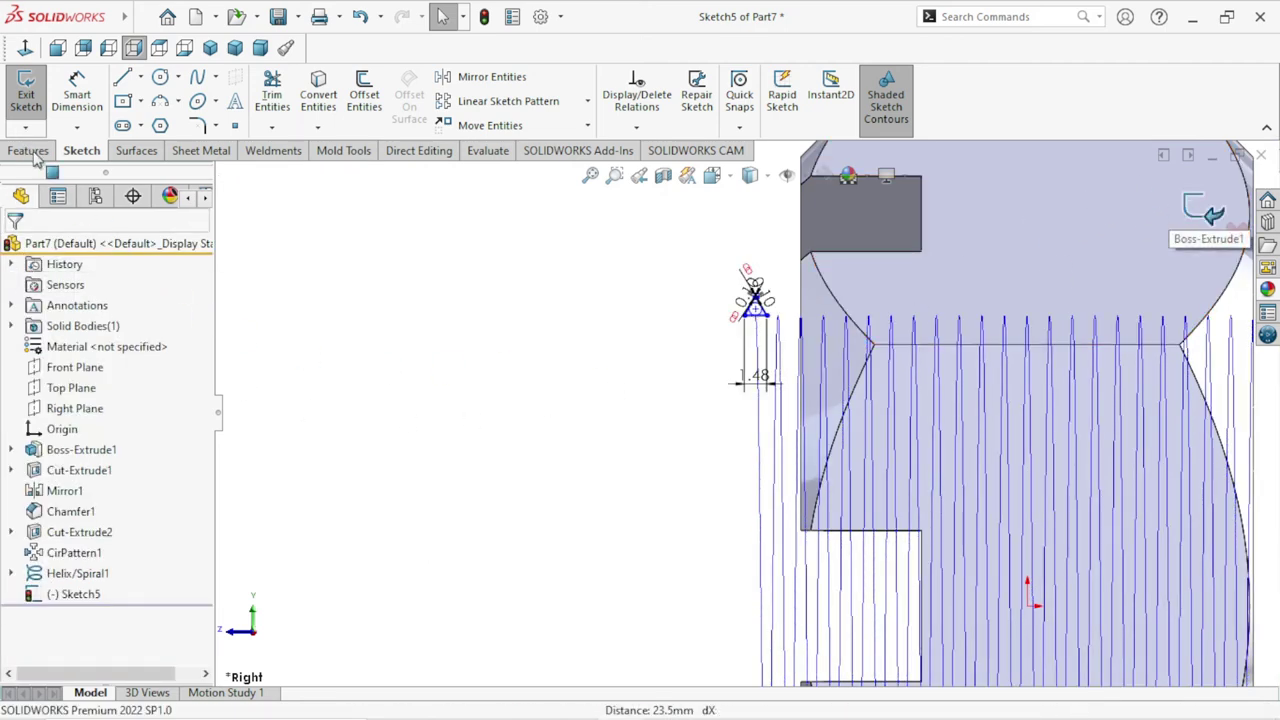
left_click(26, 92)
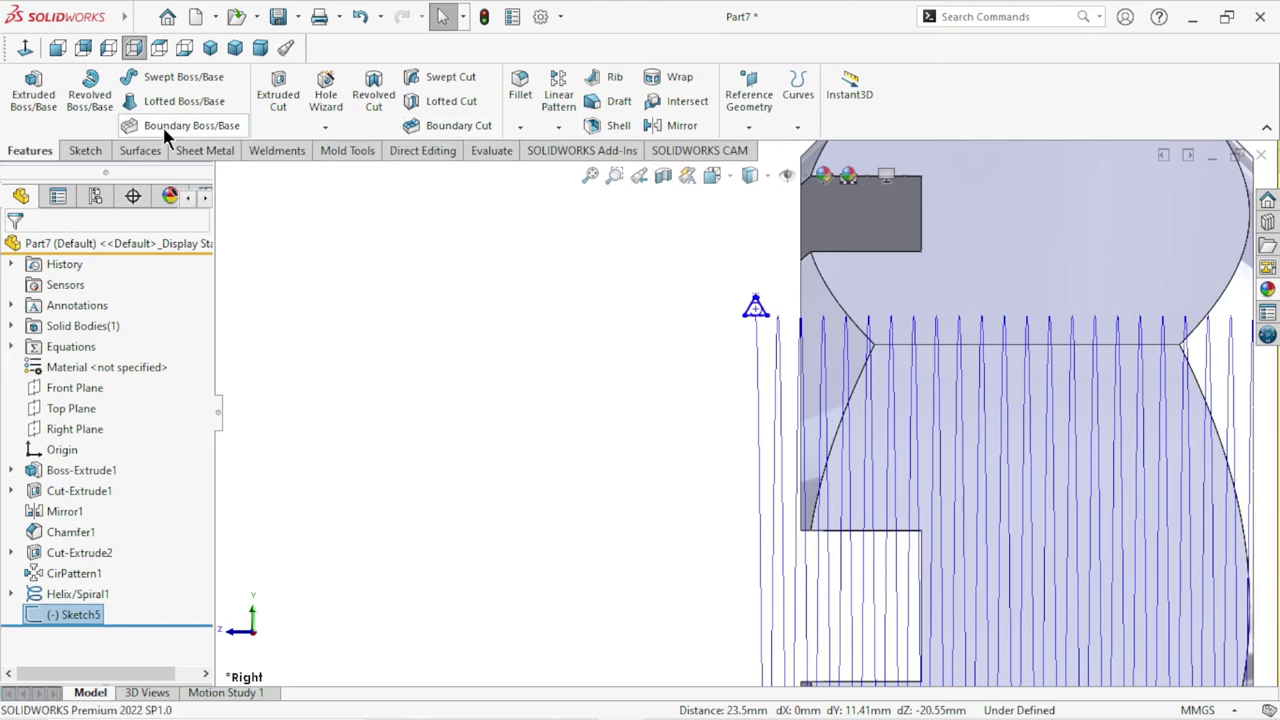
Swept-cut the Sketch5 triangle along Helix/Spiral1 to thread the bore.
left_click(448, 84)
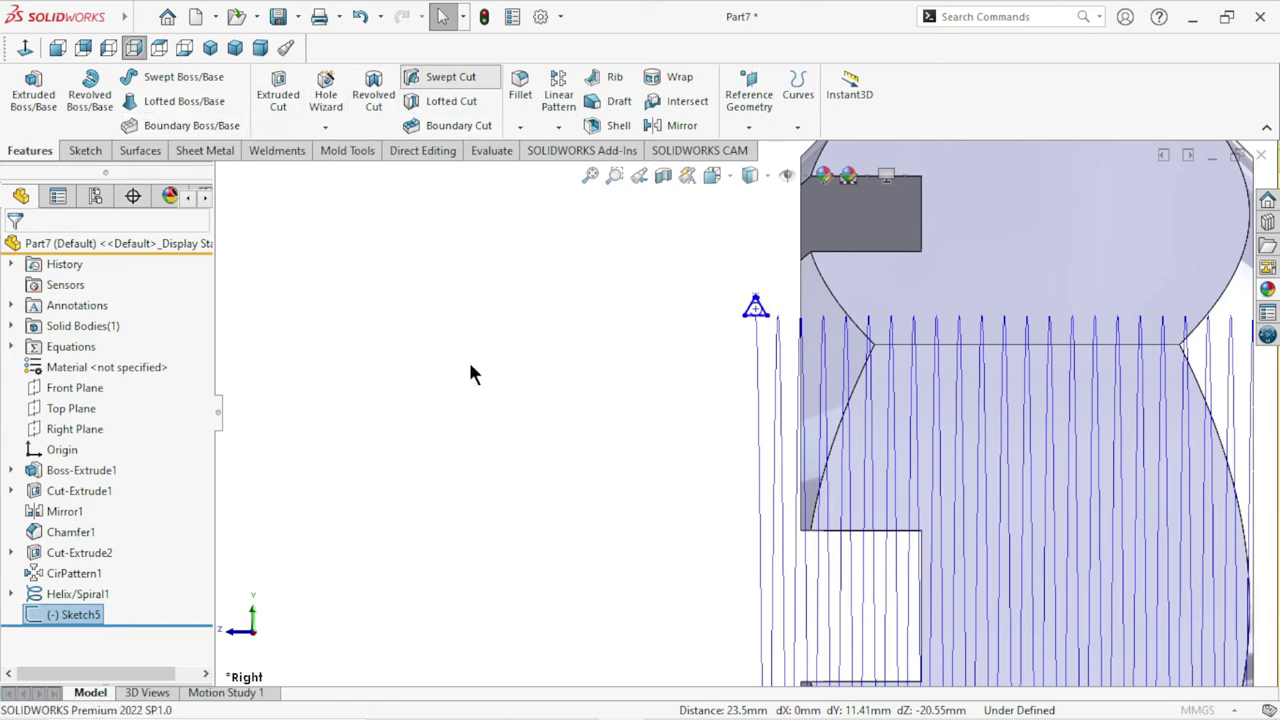
left_click(757, 368)
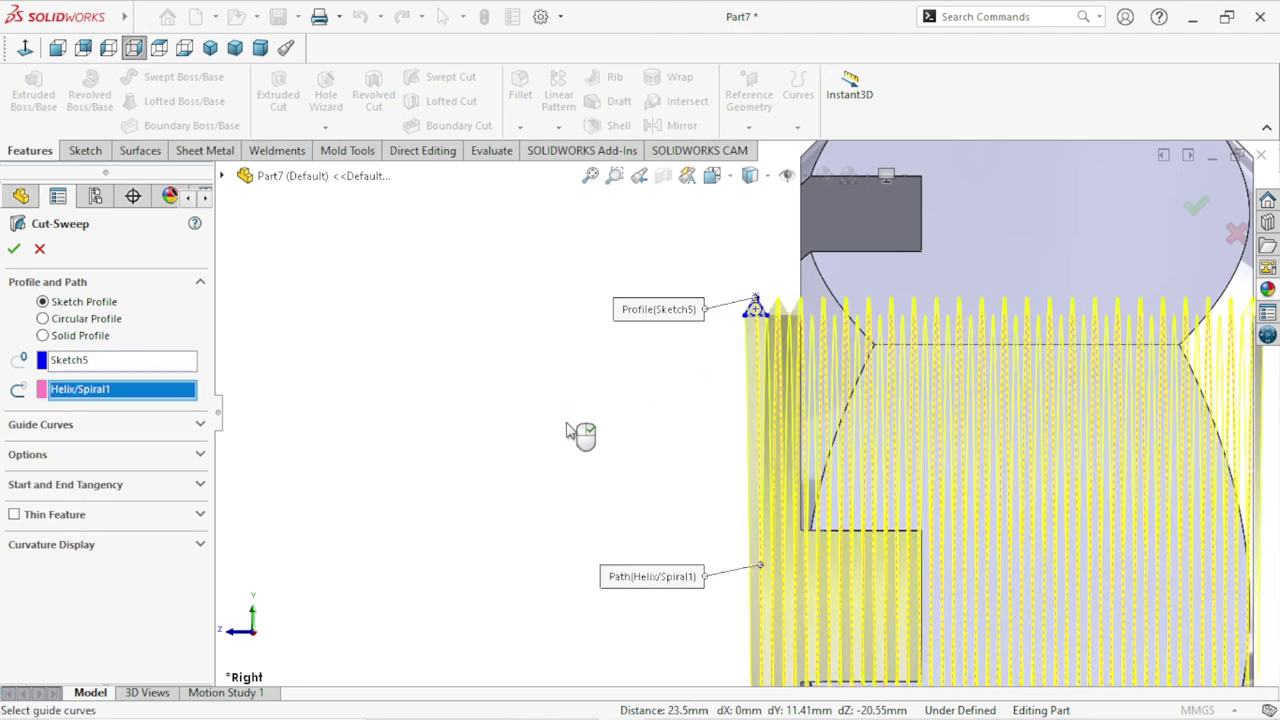
key("f")
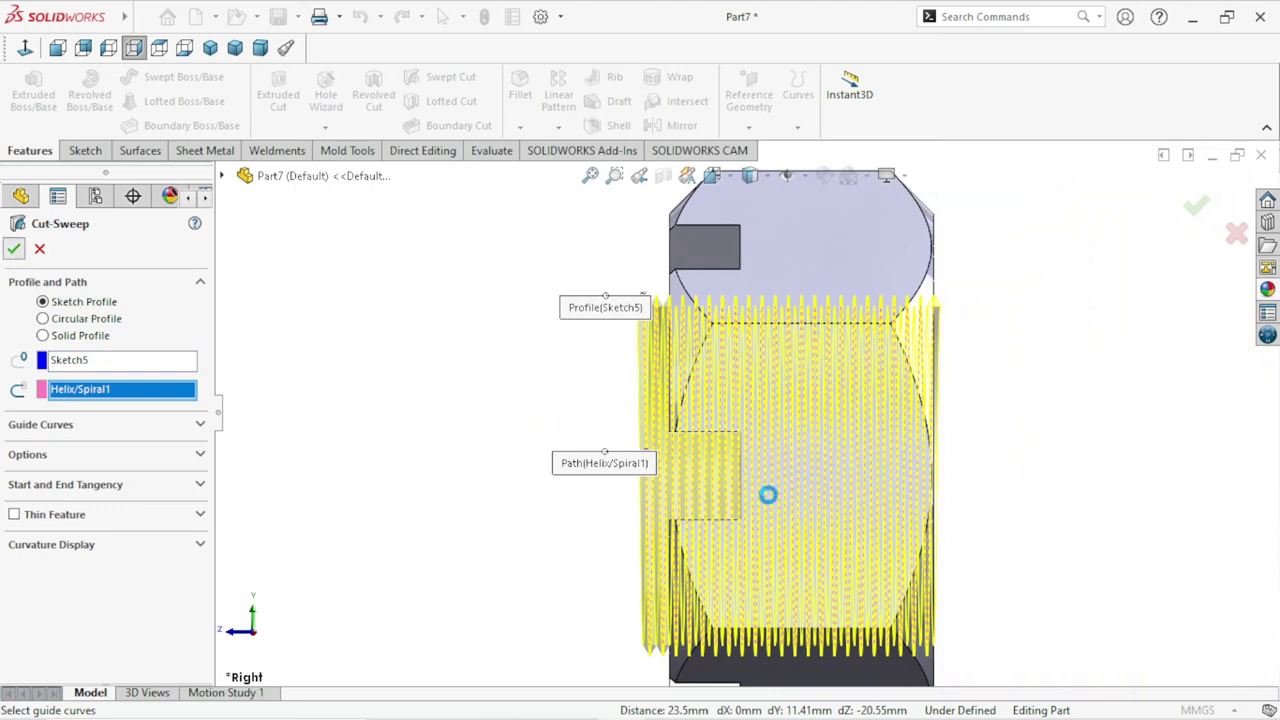
key("Return")
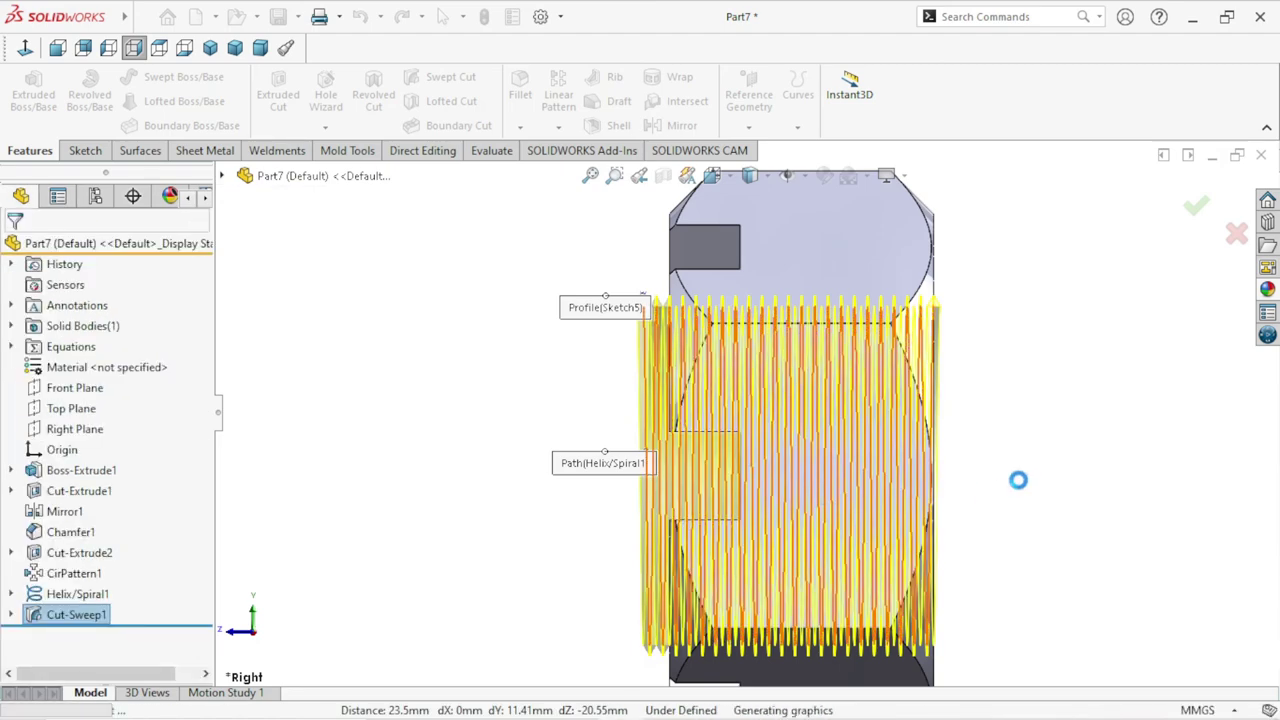
scroll(828, 485, "down", 2)
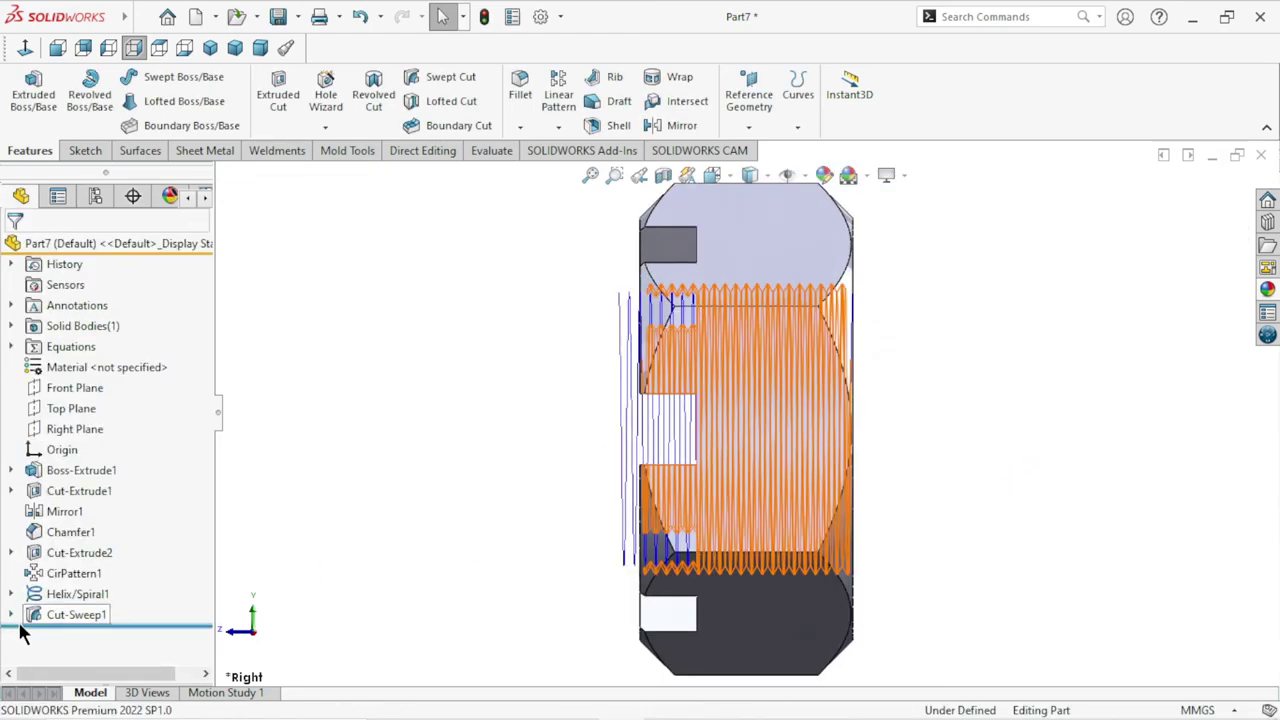
Hide Helix/Spiral1, then orbit and zoom around the nut to inspect the thread teeth.
left_click(55, 592)
left_click(421, 453)
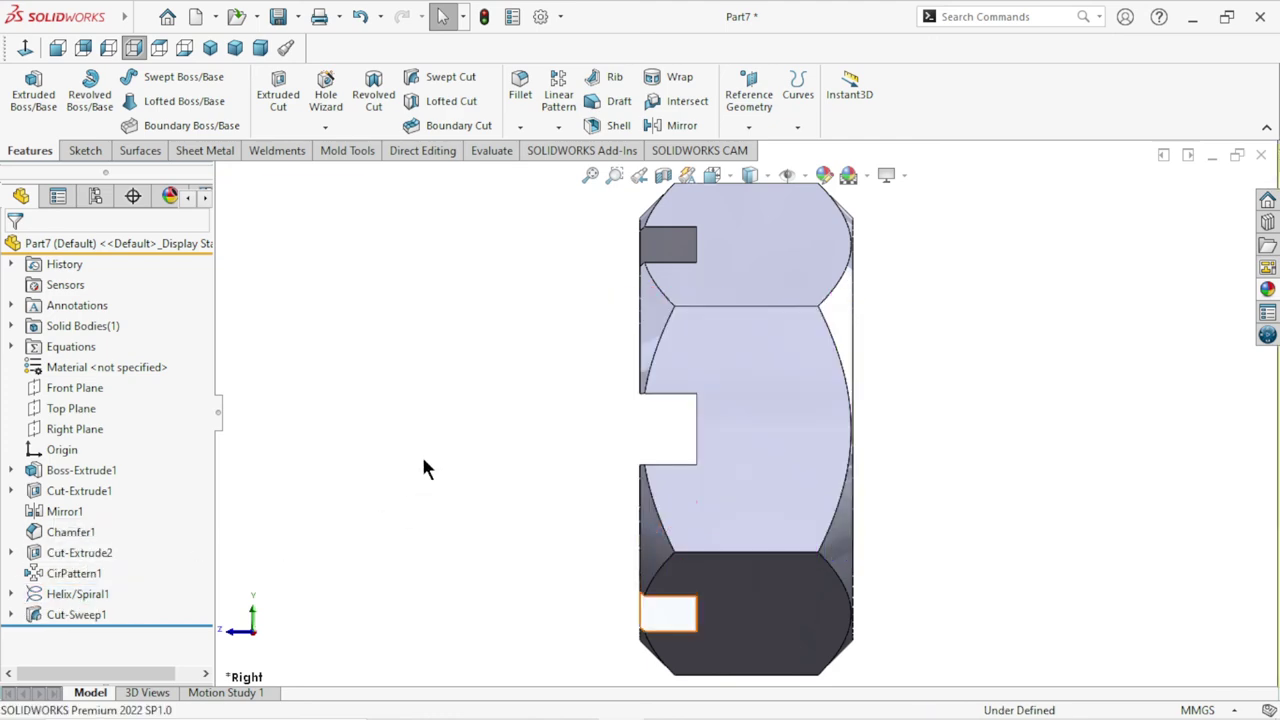
middle_click_drag(657, 423, 674, 402)
scroll(674, 402, "down", 3)
scroll(674, 402, "down", 3)
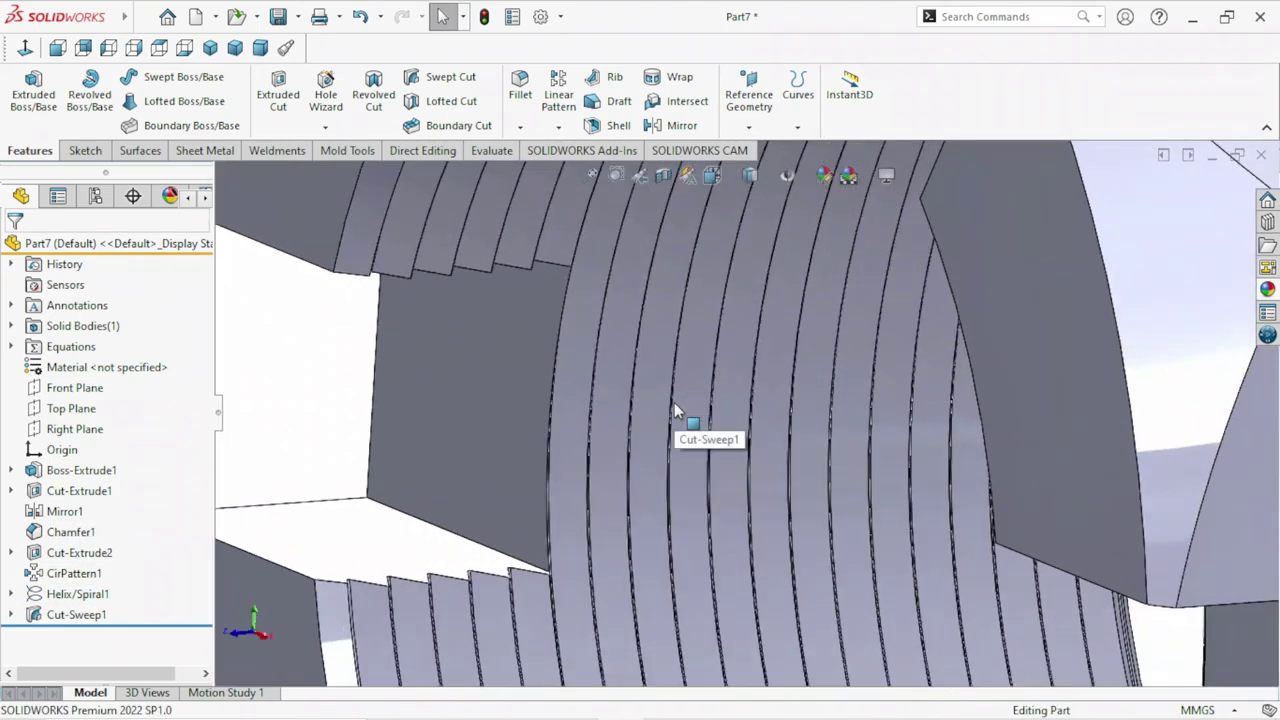
scroll(674, 402, "up", 2)
scroll(674, 402, "up", 2)
scroll(702, 483, "down", 2)
scroll(702, 483, "down", 2)
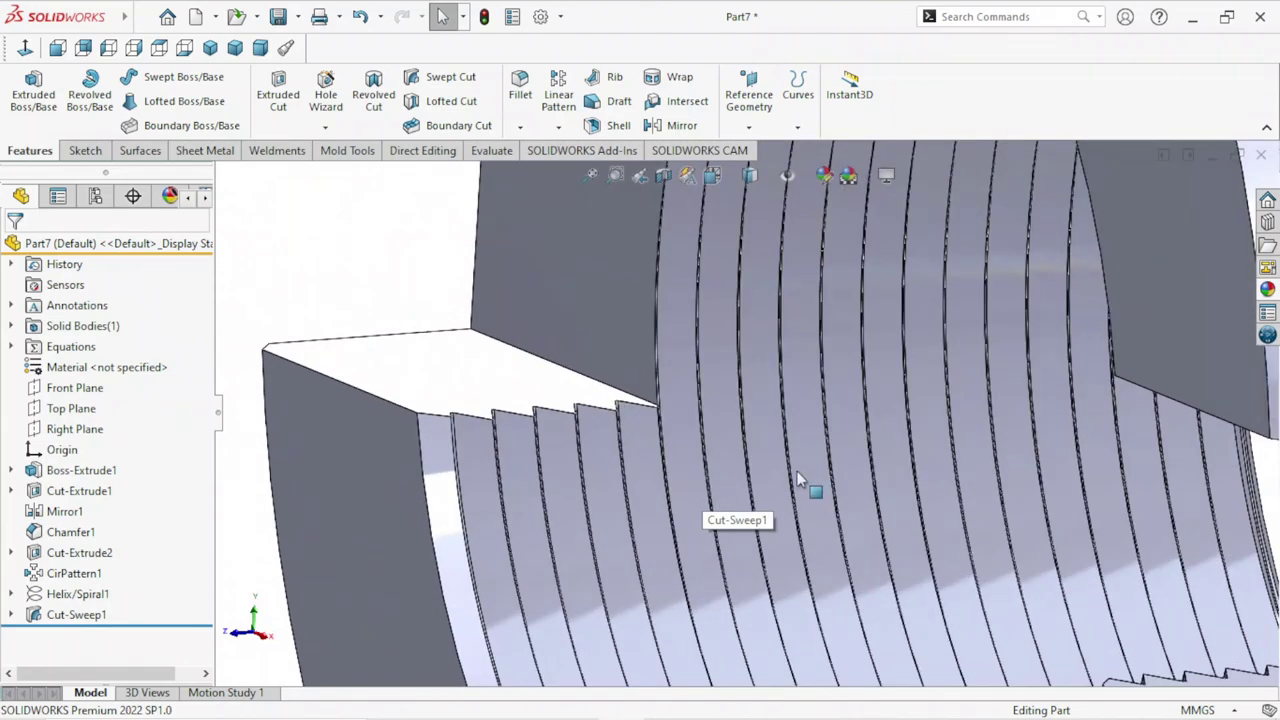
mouse_move(797, 471)
middle_mouse_down()
mouse_move(772, 618)
mouse_move(657, 563)
mouse_move(671, 449)
mouse_move(691, 491)
mouse_move(674, 503)
mouse_move(666, 434)
mouse_move(640, 466)
middle_mouse_up()
scroll(623, 464, "up", 3)
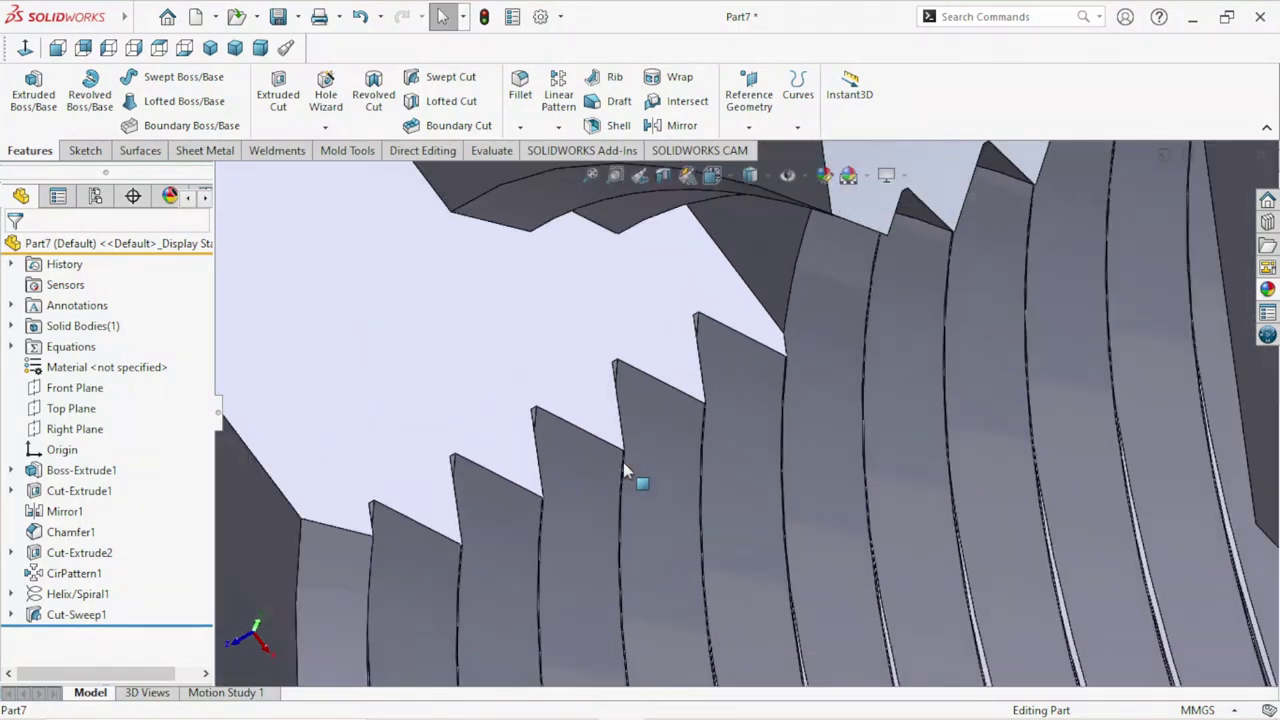
scroll(640, 475, "up", 3)
scroll(645, 475, "up", 2)
scroll(1005, 458, "up", 3)
mouse_move(1005, 458)
middle_mouse_down()
mouse_move(914, 597)
mouse_move(1009, 543)
mouse_move(1049, 386)
middle_mouse_up()
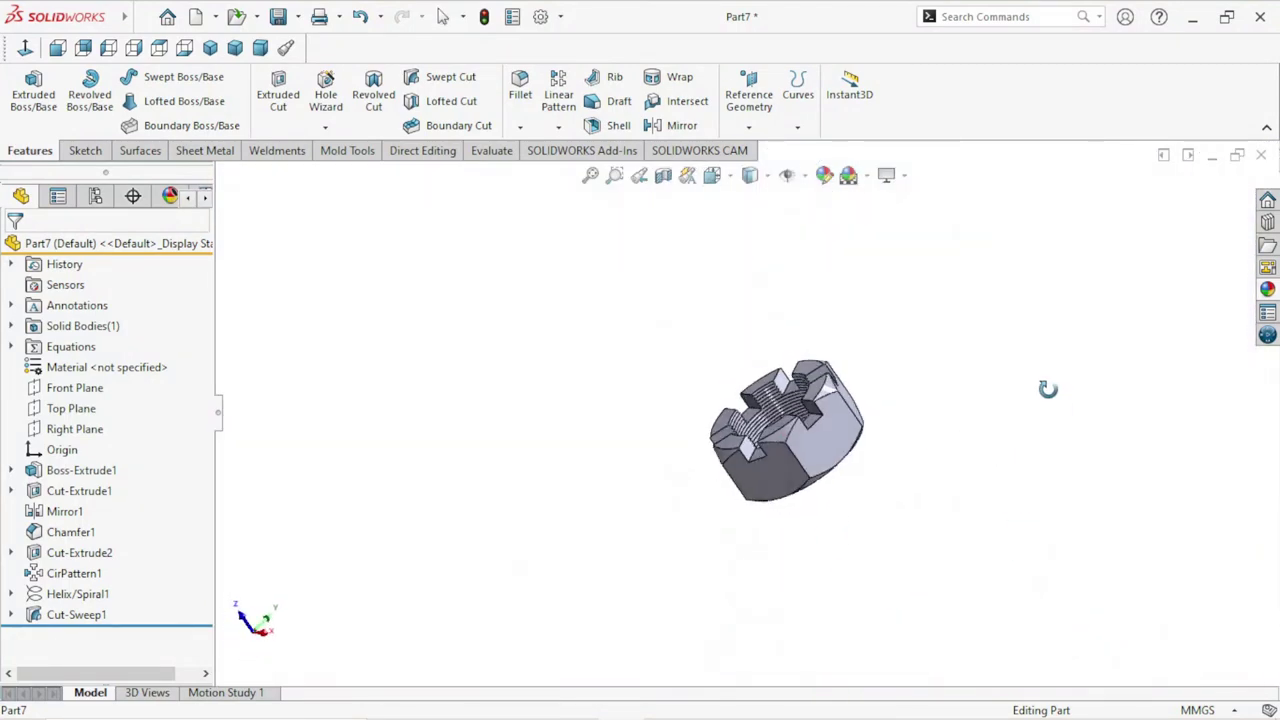
Apply the brushed steel appearance from Metal > Steel to Part7, then show it isometric.
left_click(180, 243)
left_click(1276, 289)
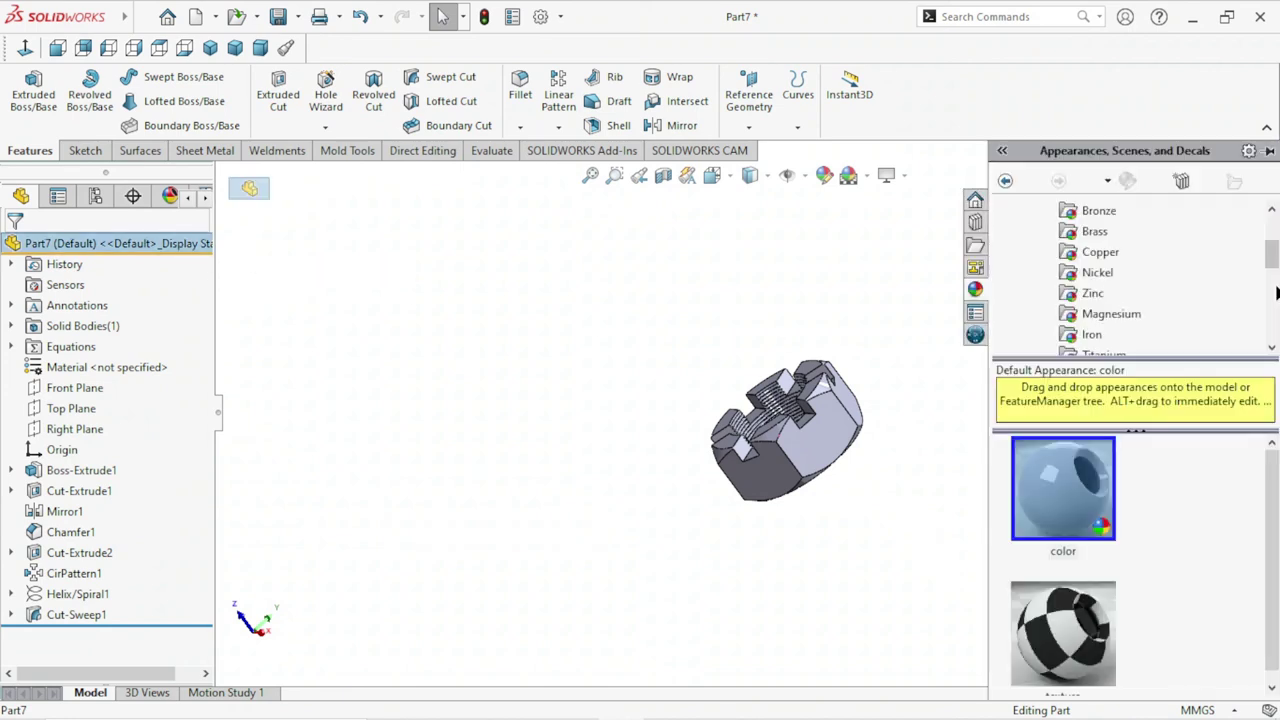
scroll(1073, 252, "up", 2)
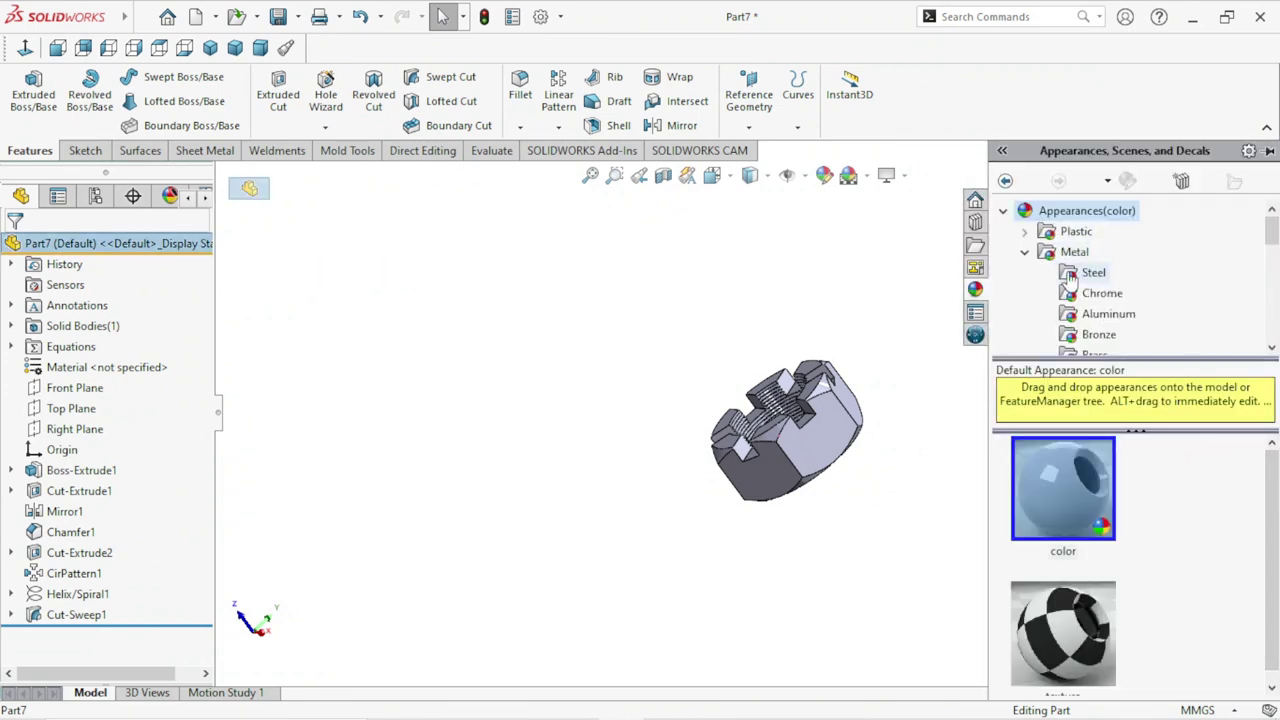
left_click(1070, 277)
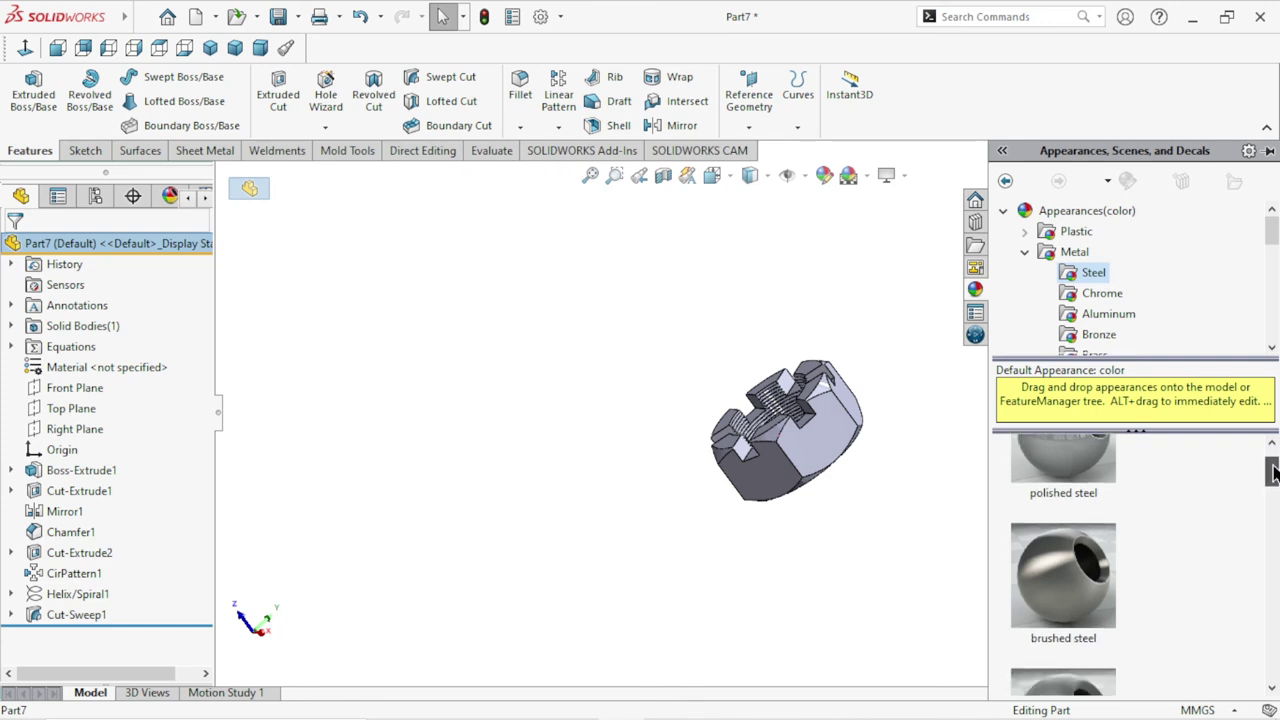
left_click(1063, 630)
middle_click_drag(808, 563, 657, 374)
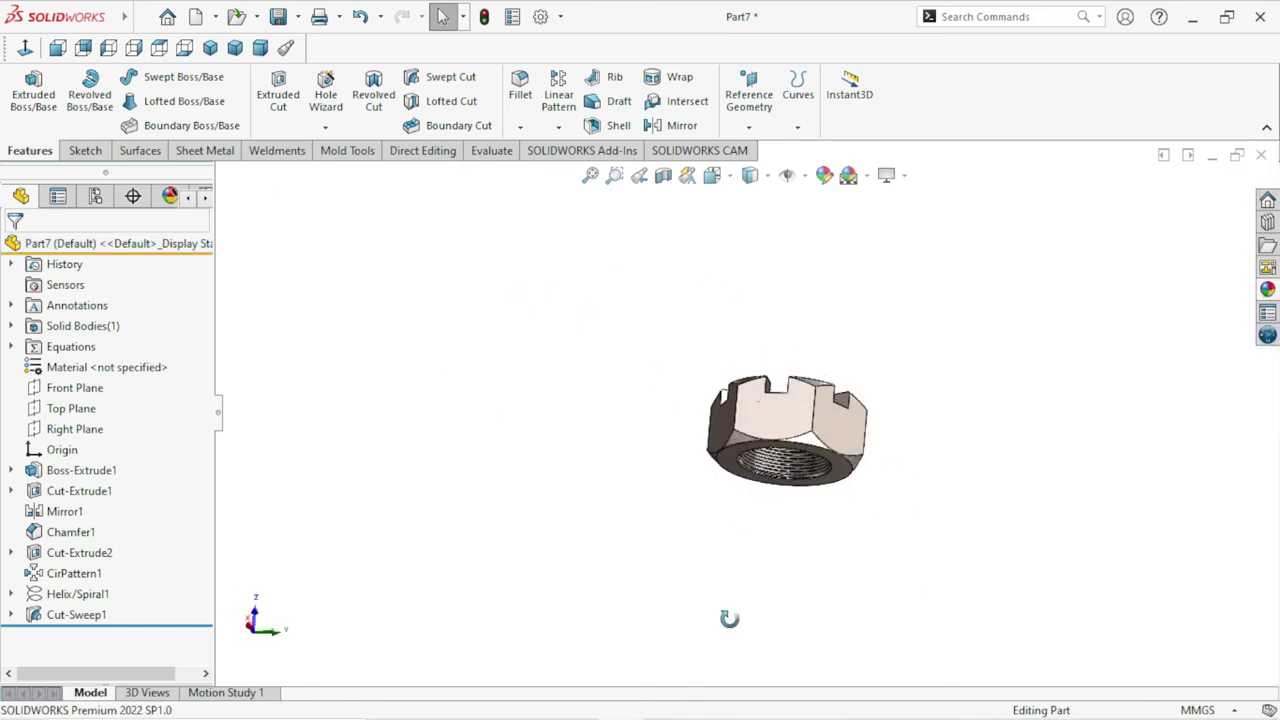
middle_click_drag(657, 374, 551, 308)
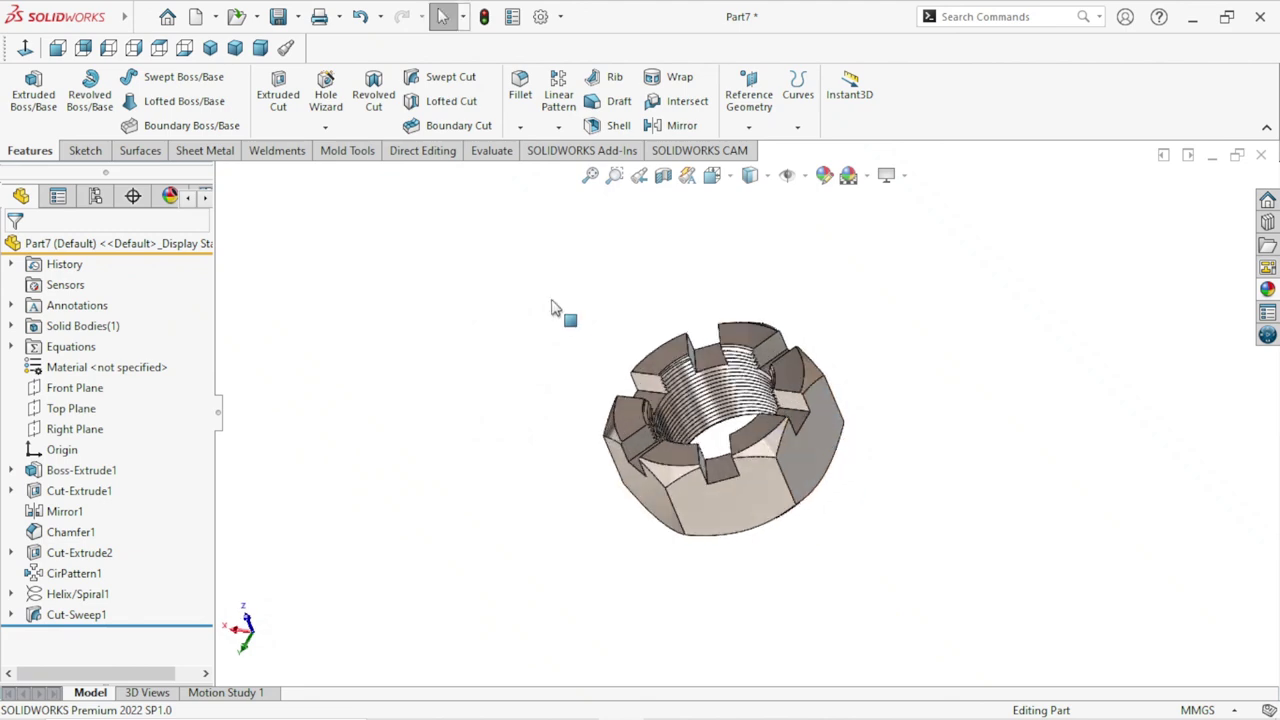
left_click(235, 55)
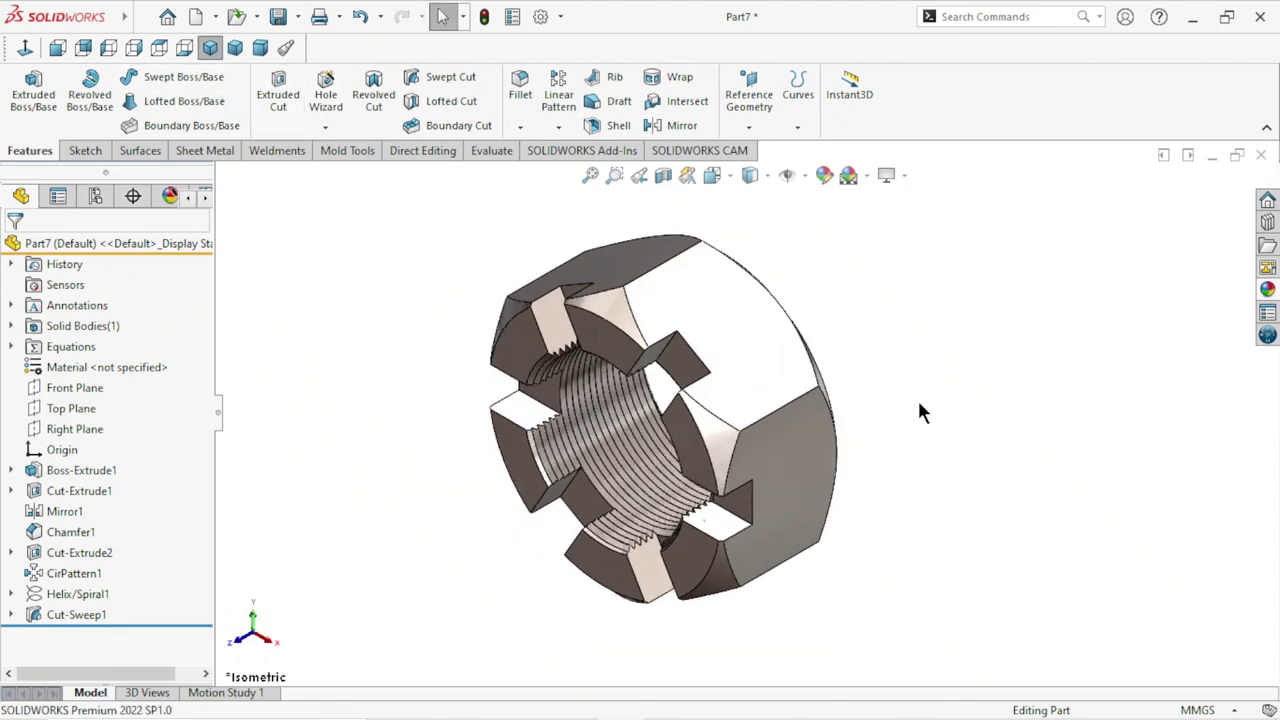